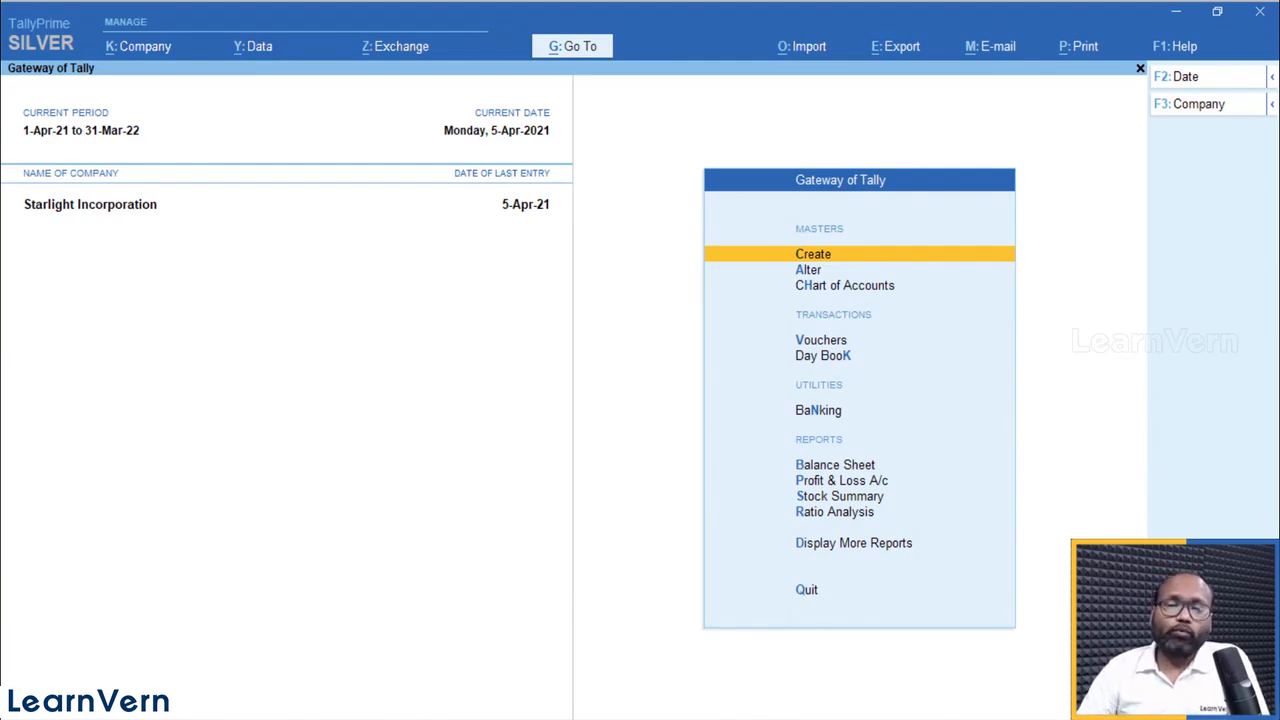
Bring up Company Features and select the Enable Goods and Services Tax (GST) field
key("F11")
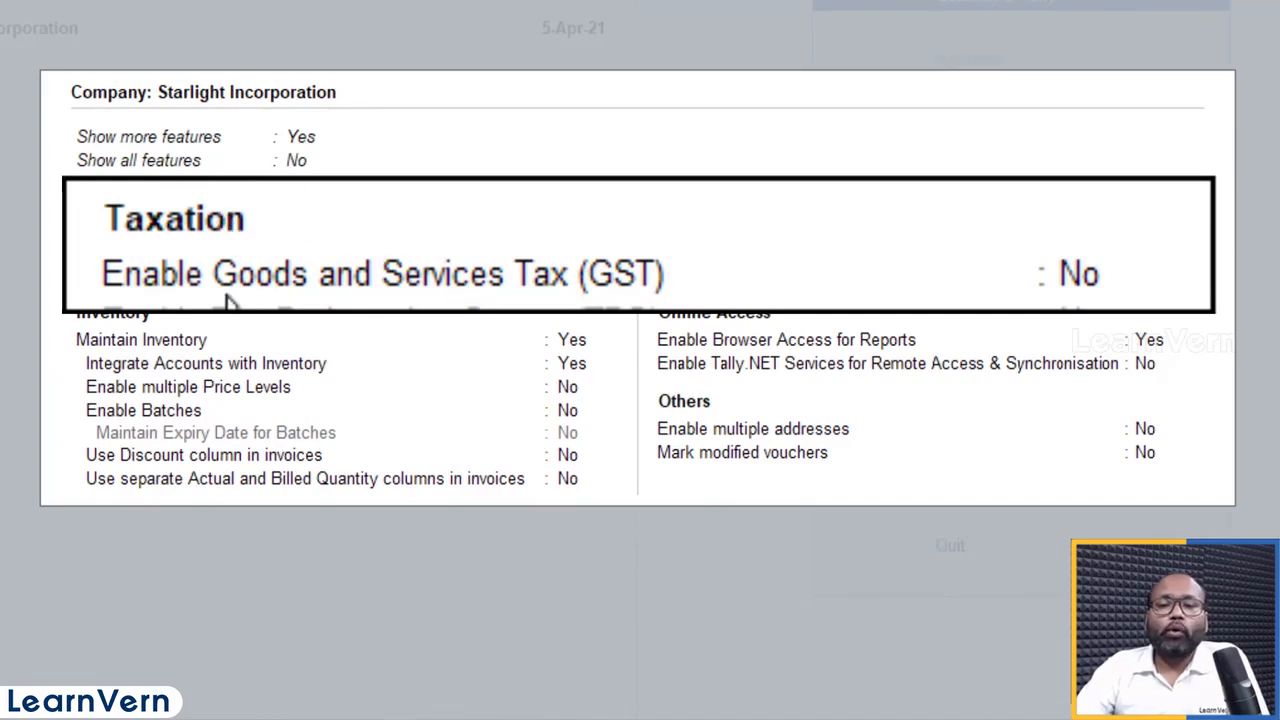
left_click(1072, 290)
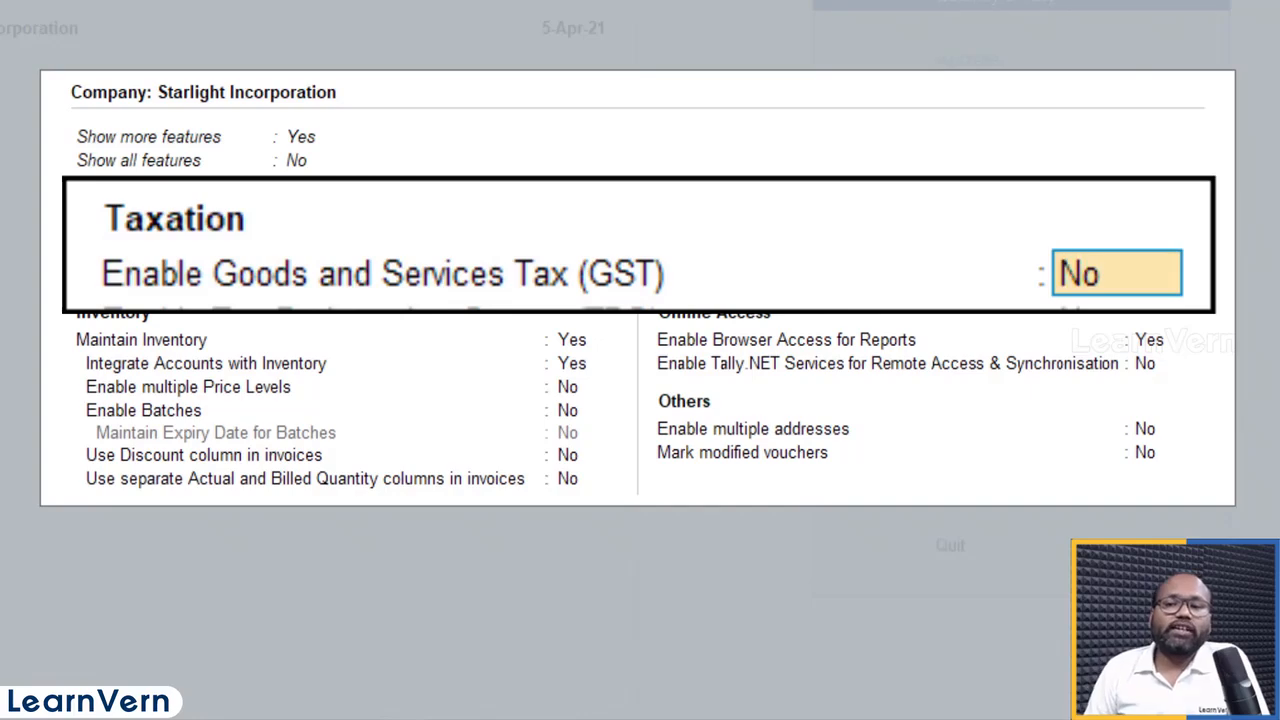
Set Enable GST to y and accept it, bringing up GST Details with Gujarat highlighted
type("y")
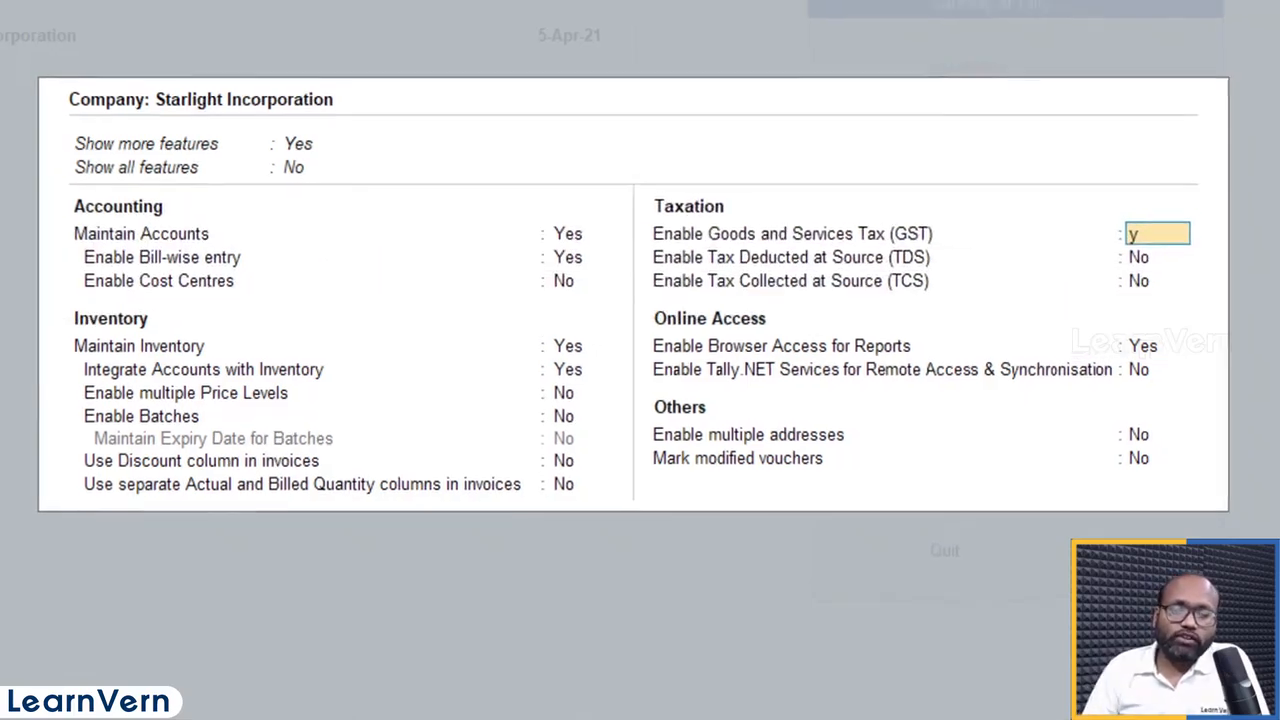
key("Return")
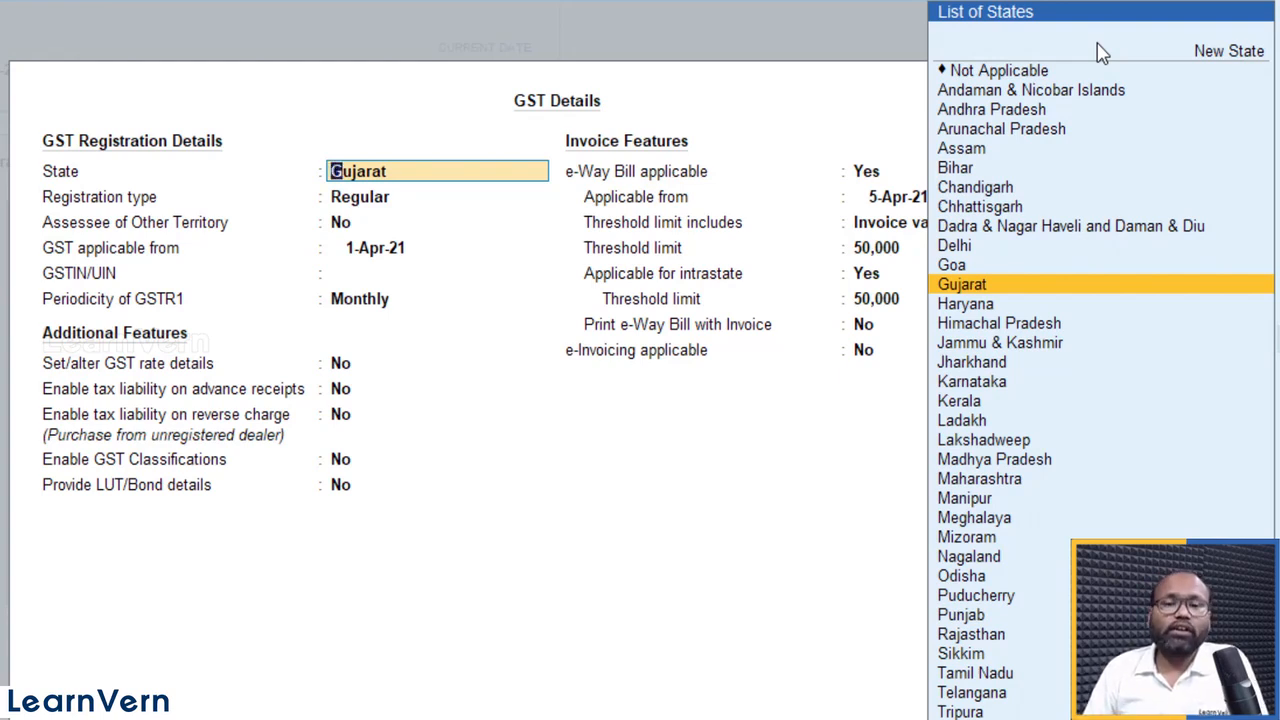
Accept Gujarat, Regular registration, No for other territory, and GST applicable from 1-Apr-21
key("Return")
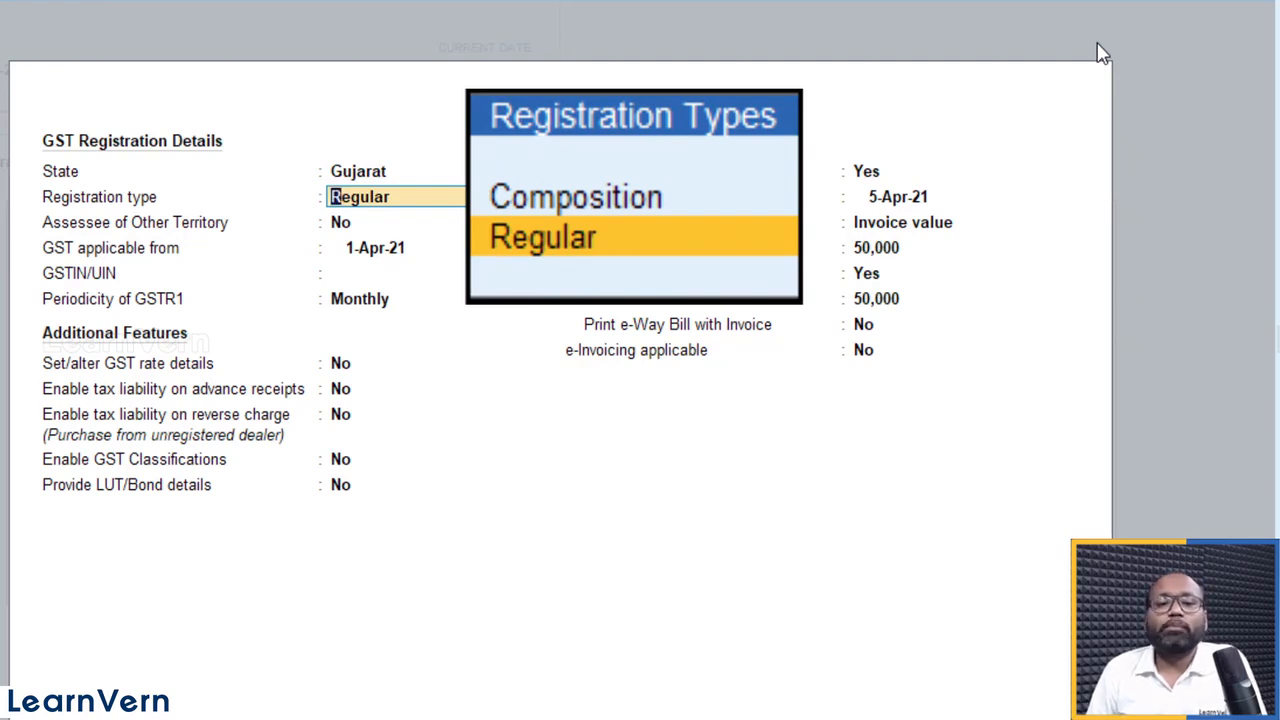
key("Return")
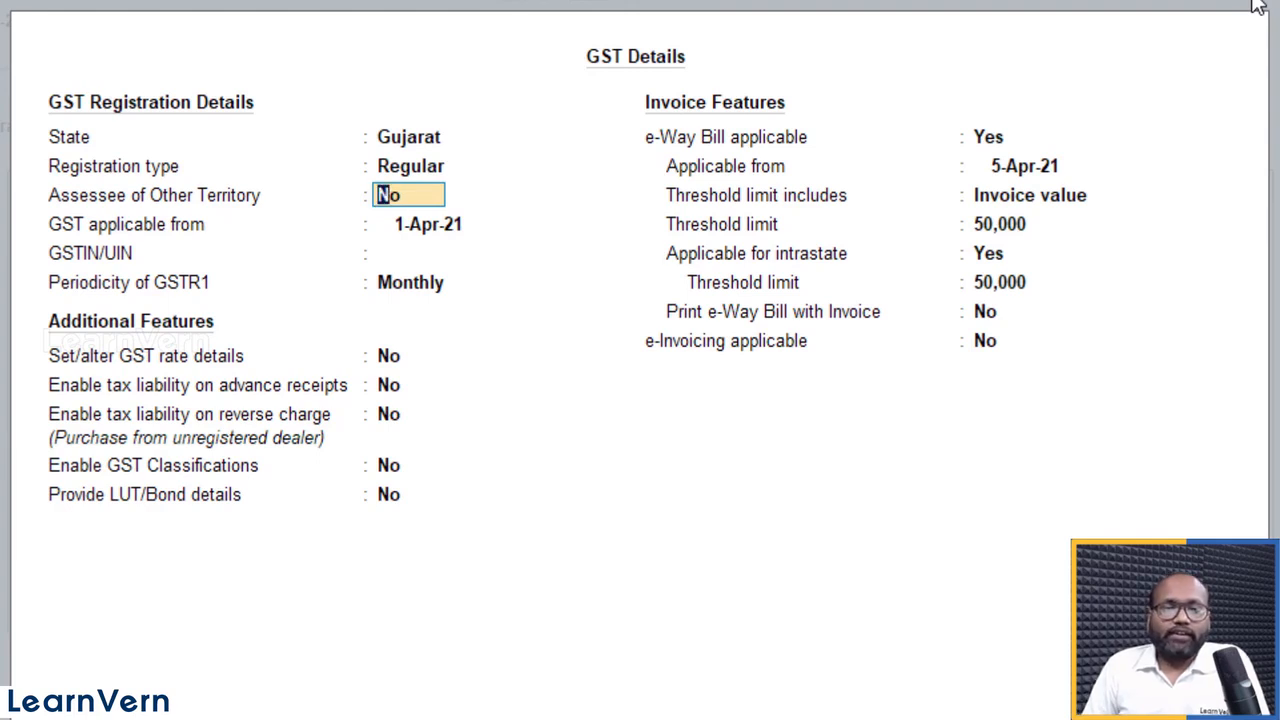
key("Return")
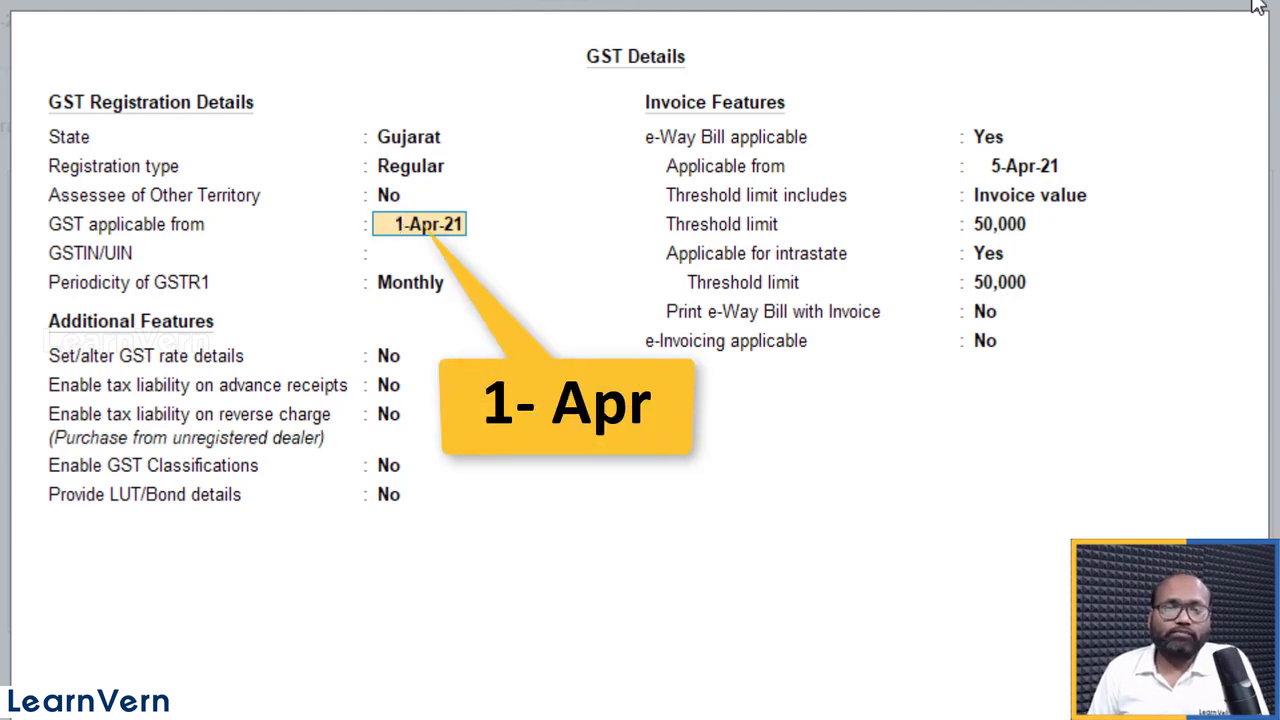
key("Return")
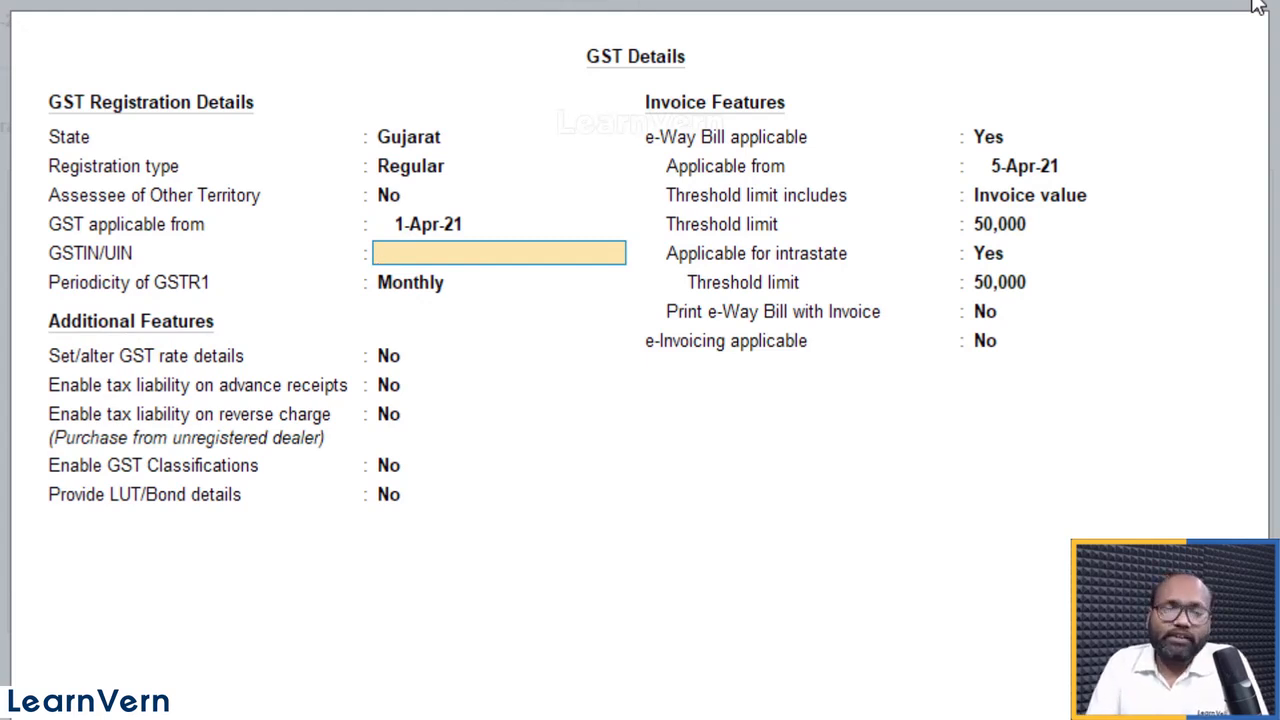
Enter the company's GSTIN, correct its last character, and keep GSTR1 periodicity Monthly
type("24AALACC12")
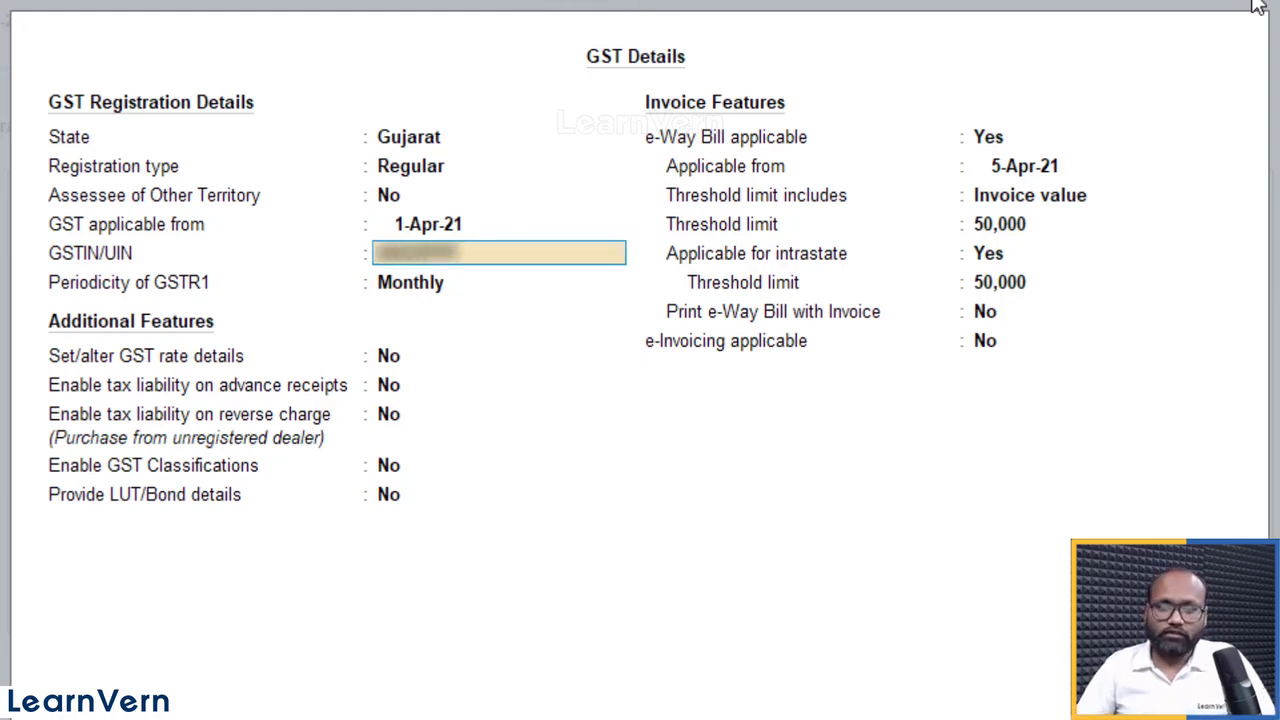
type("3F1Z5")
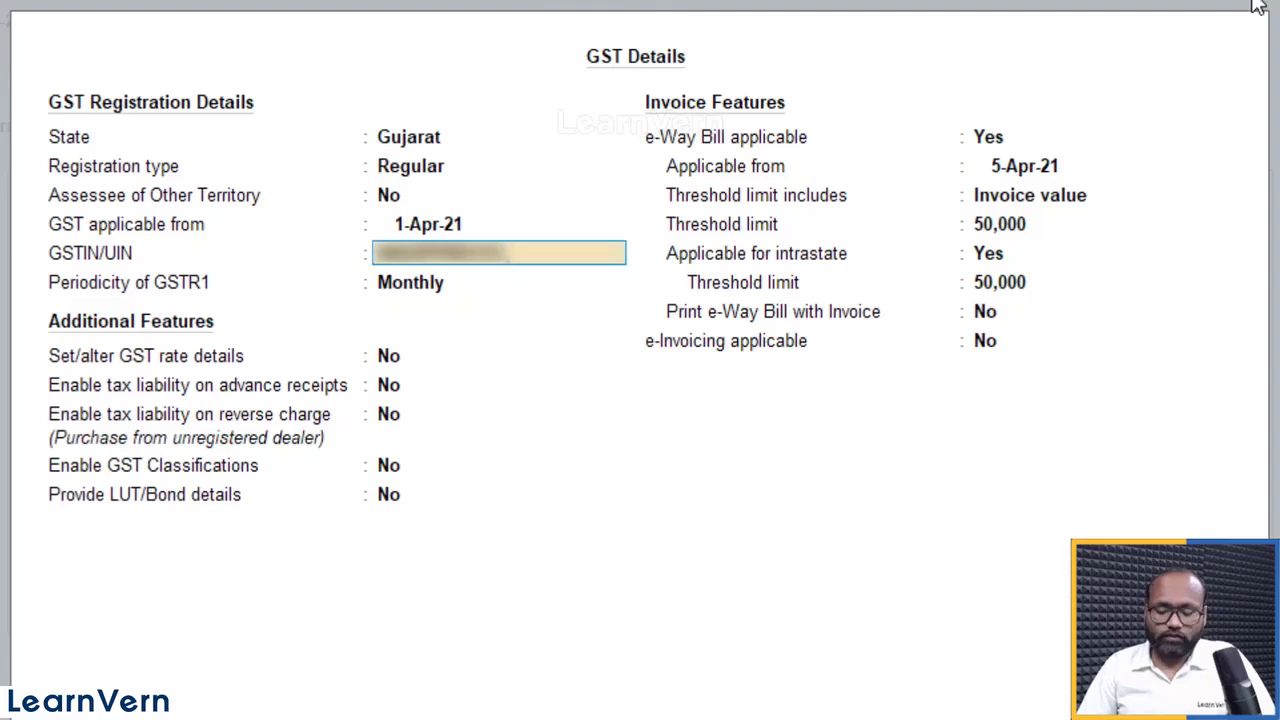
key("Return")
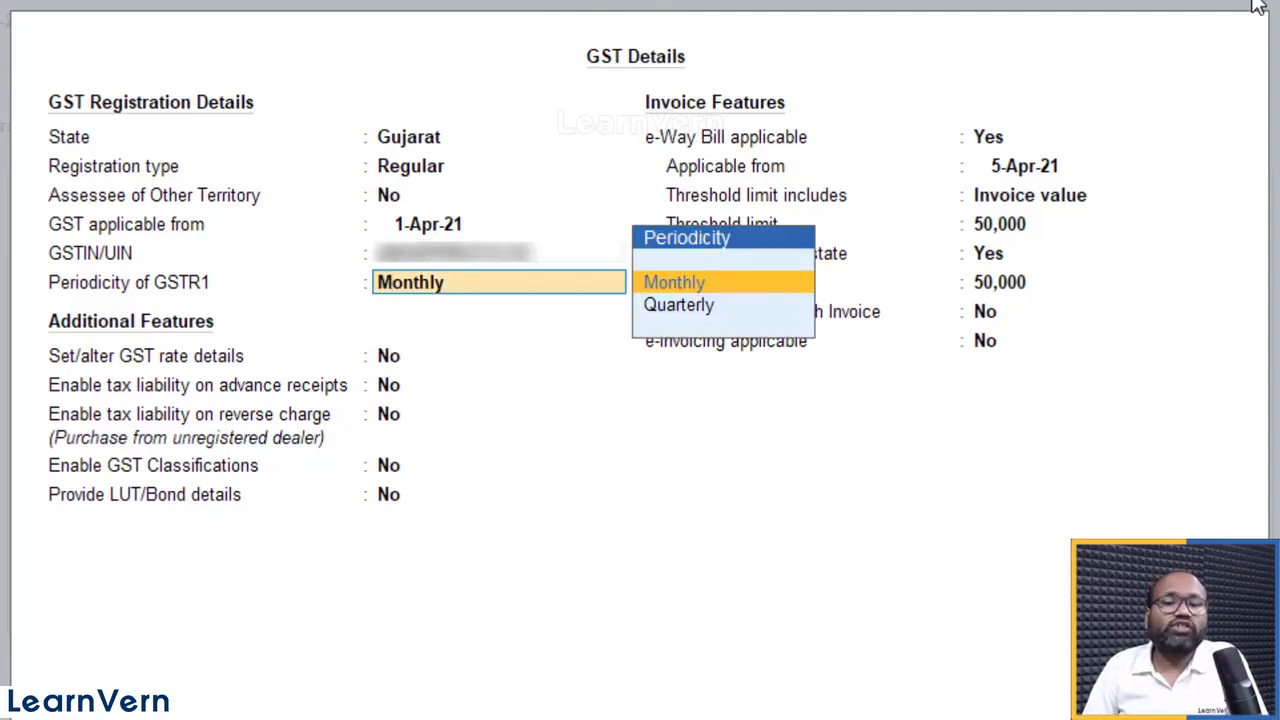
key("BackSpace")
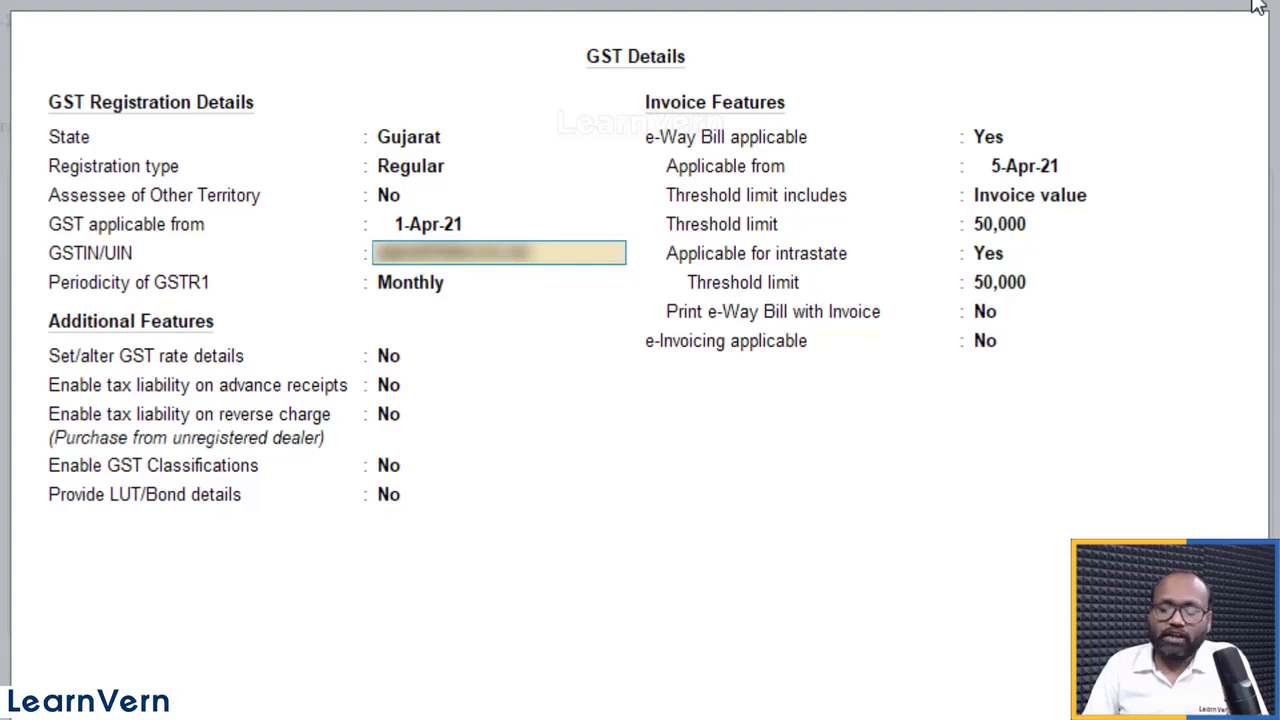
type("5")
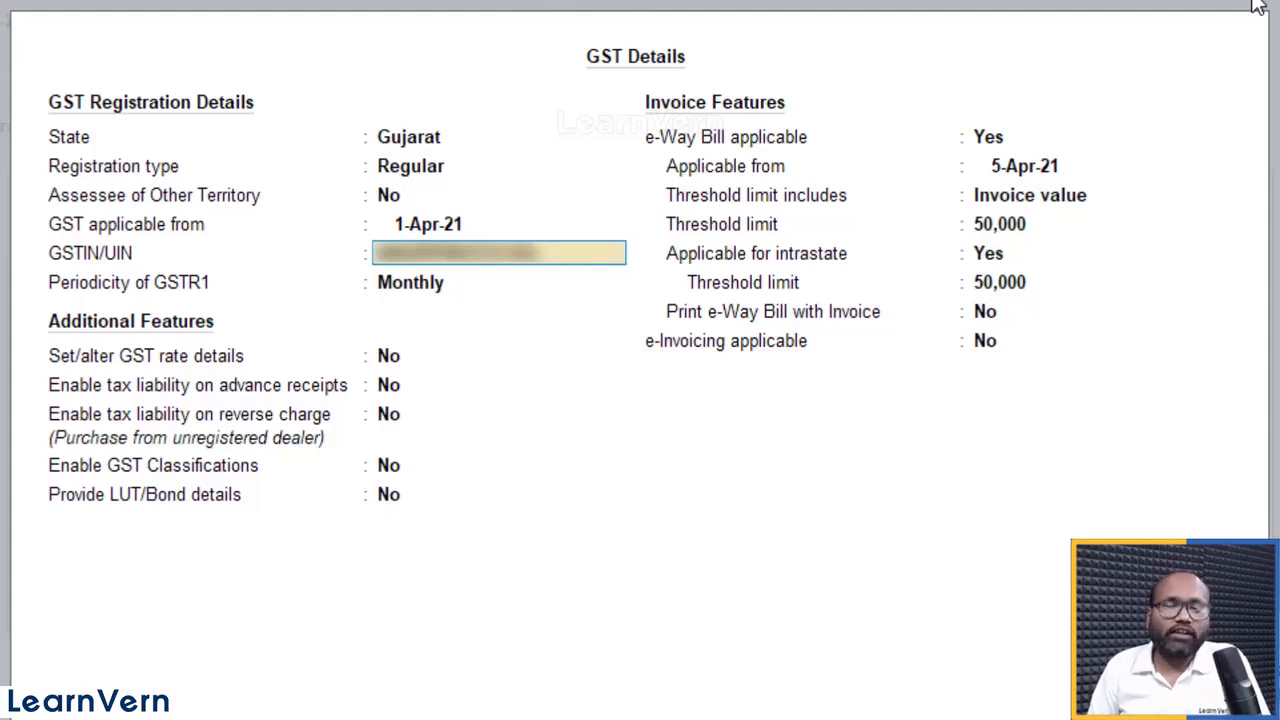
key("Return")
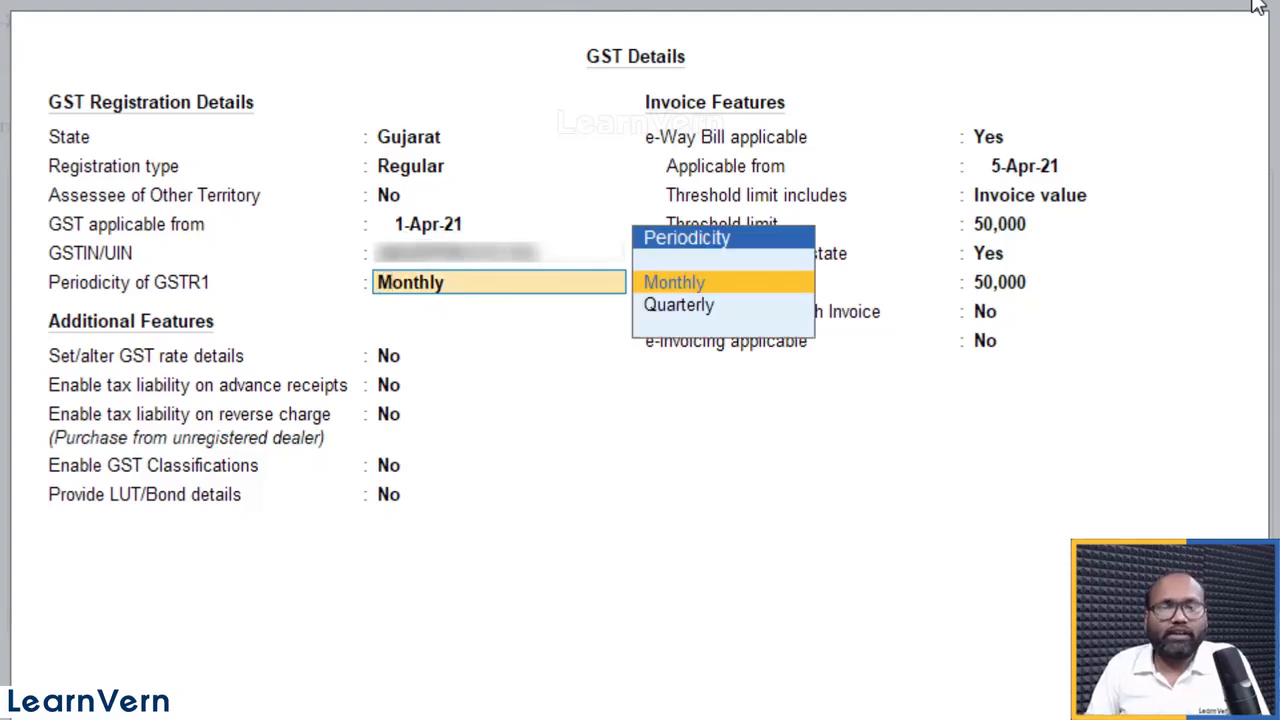
key("BackSpace")
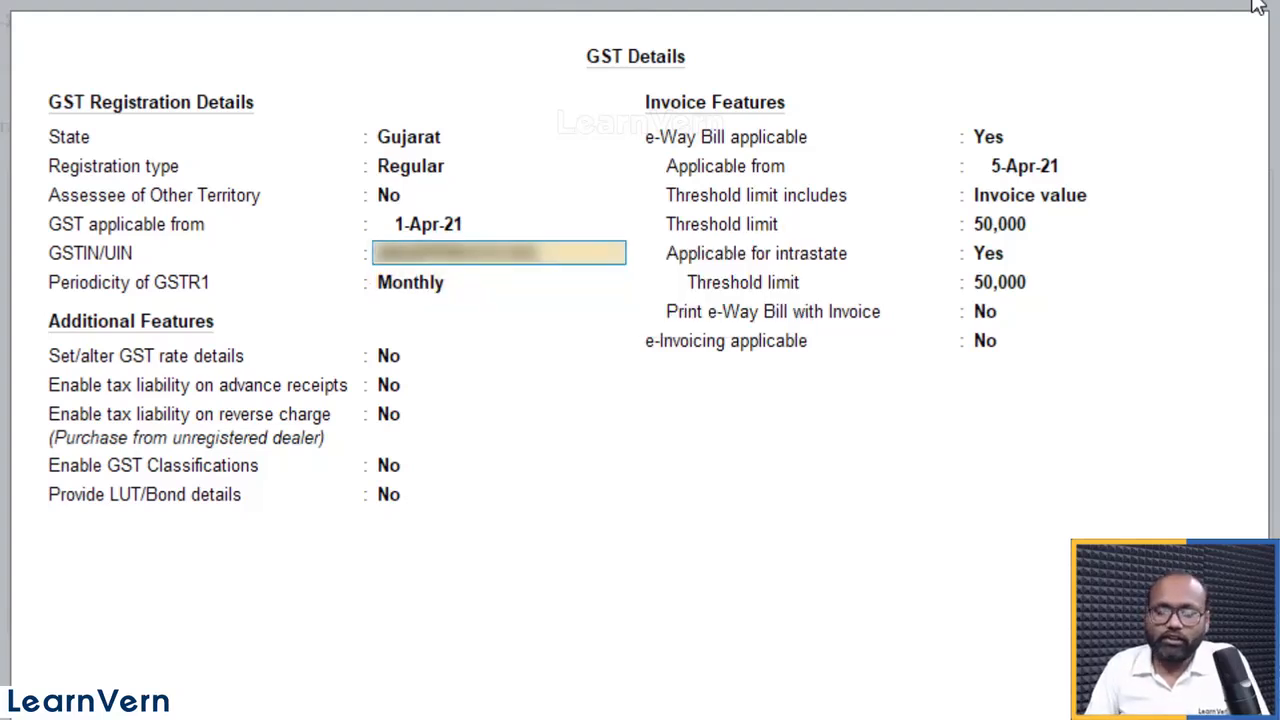
key("Return")
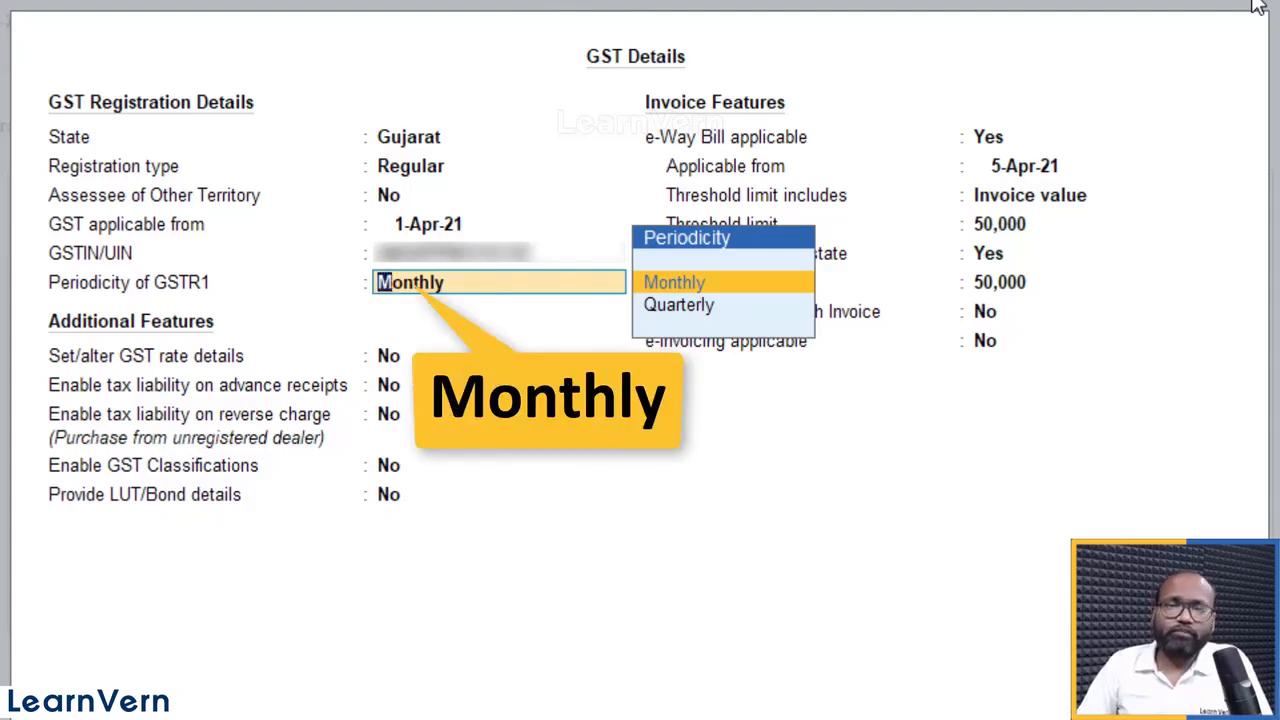
key("Return")
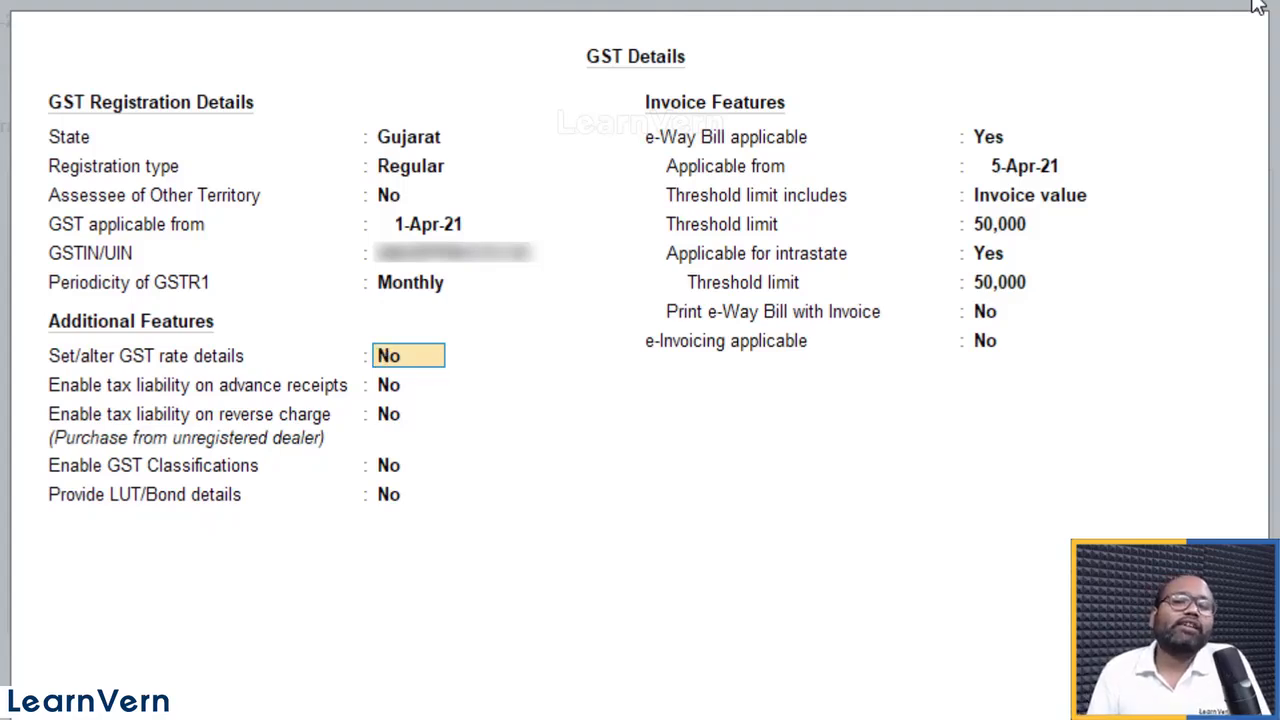
key("F11")
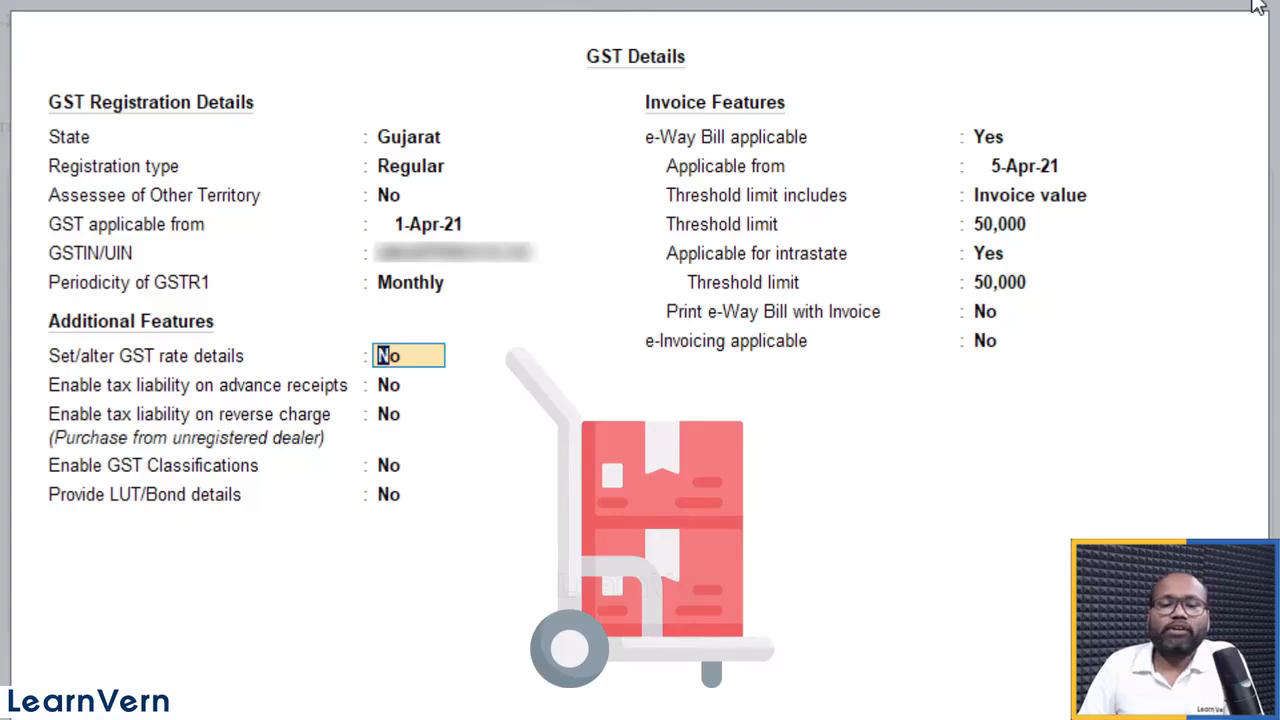
key("Return")
key("Return")
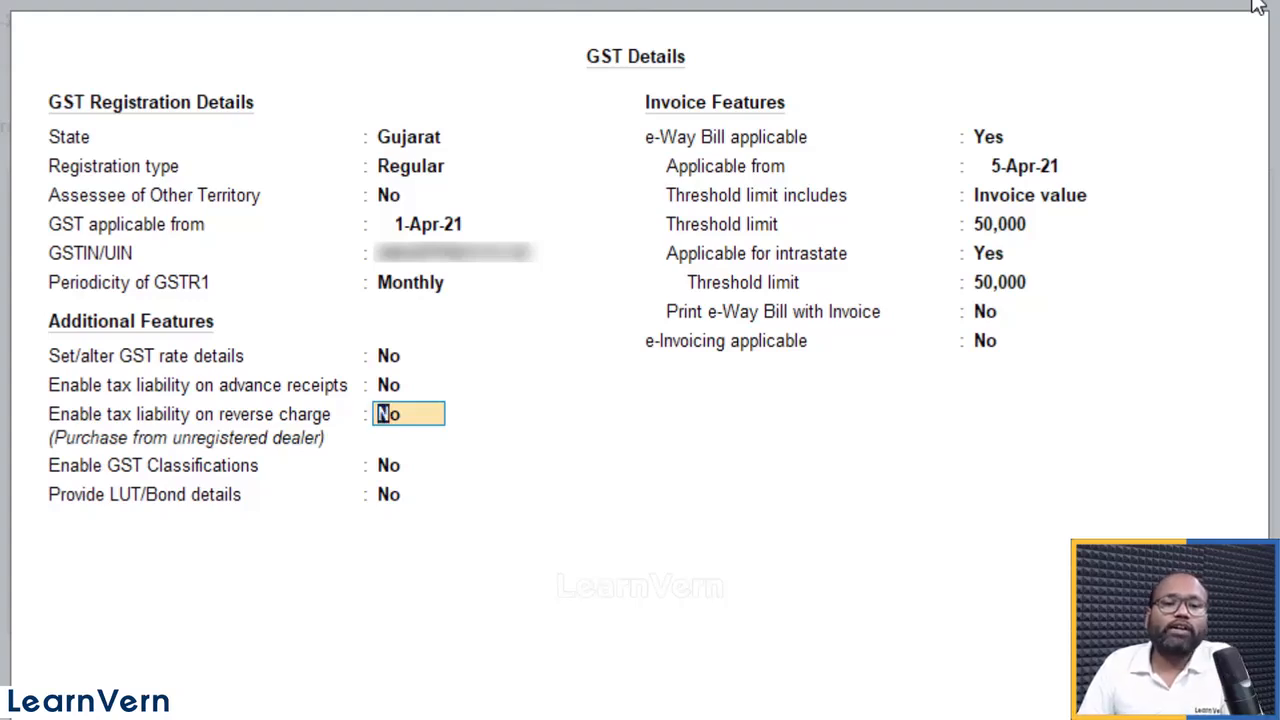
Keep reverse charge and classifications off, set e-Way Bill to No, and reach the Accept prompt
key("Return")
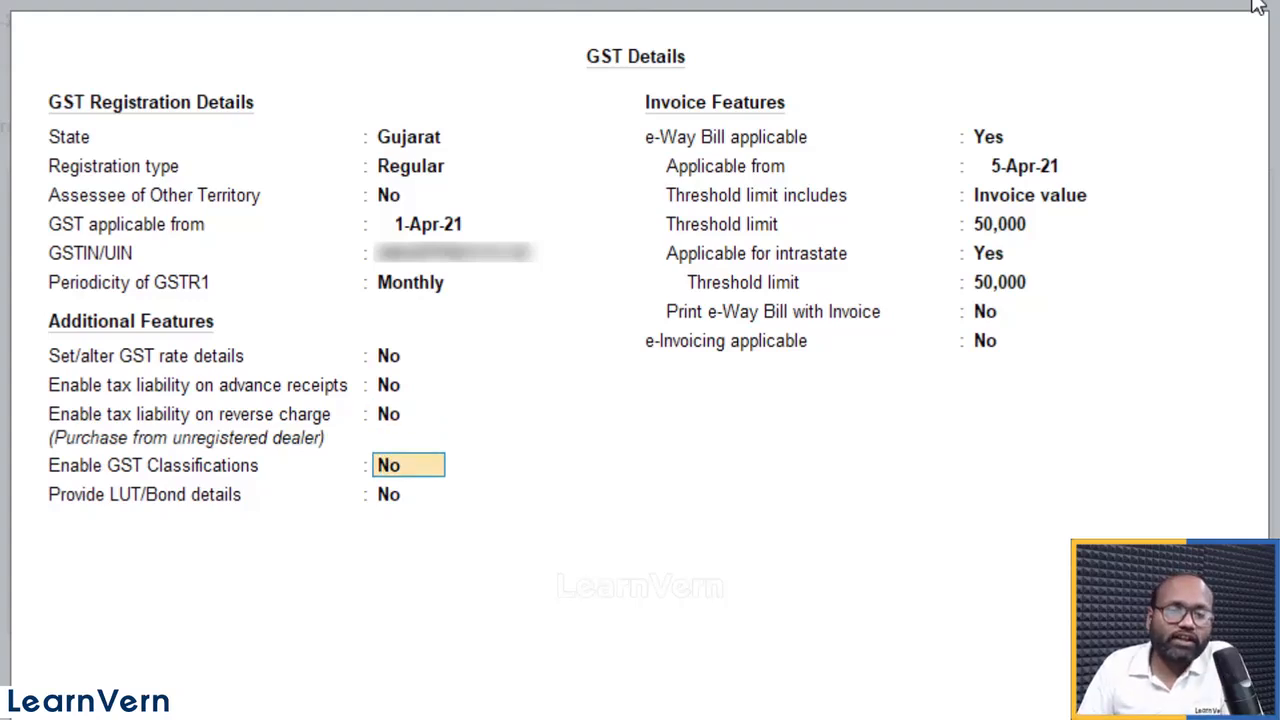
key("Return")
key("Return")
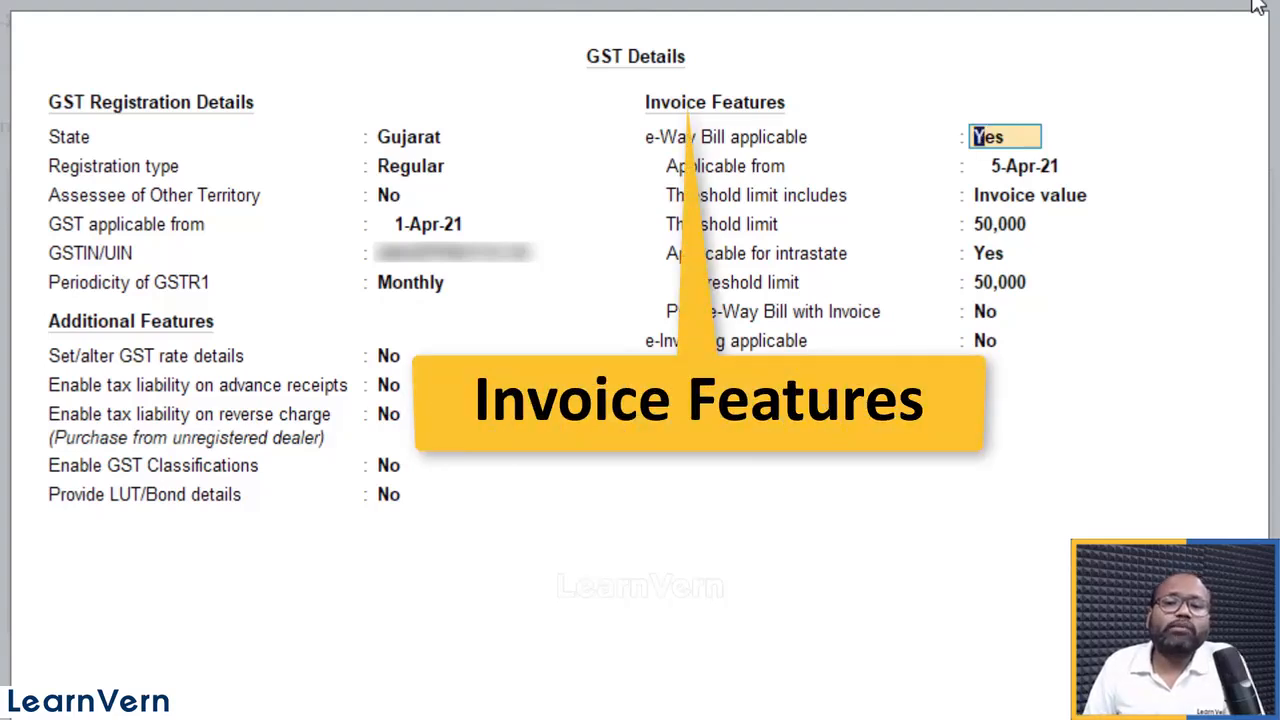
type("n")
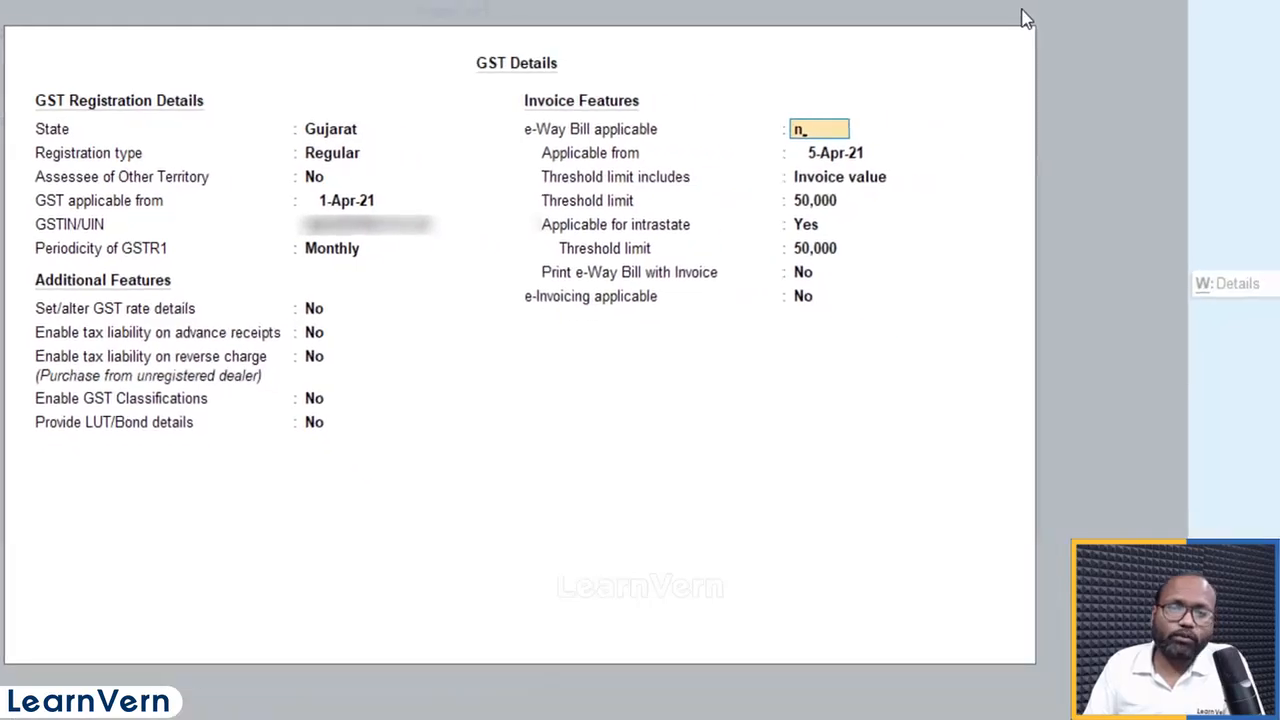
key("Return")
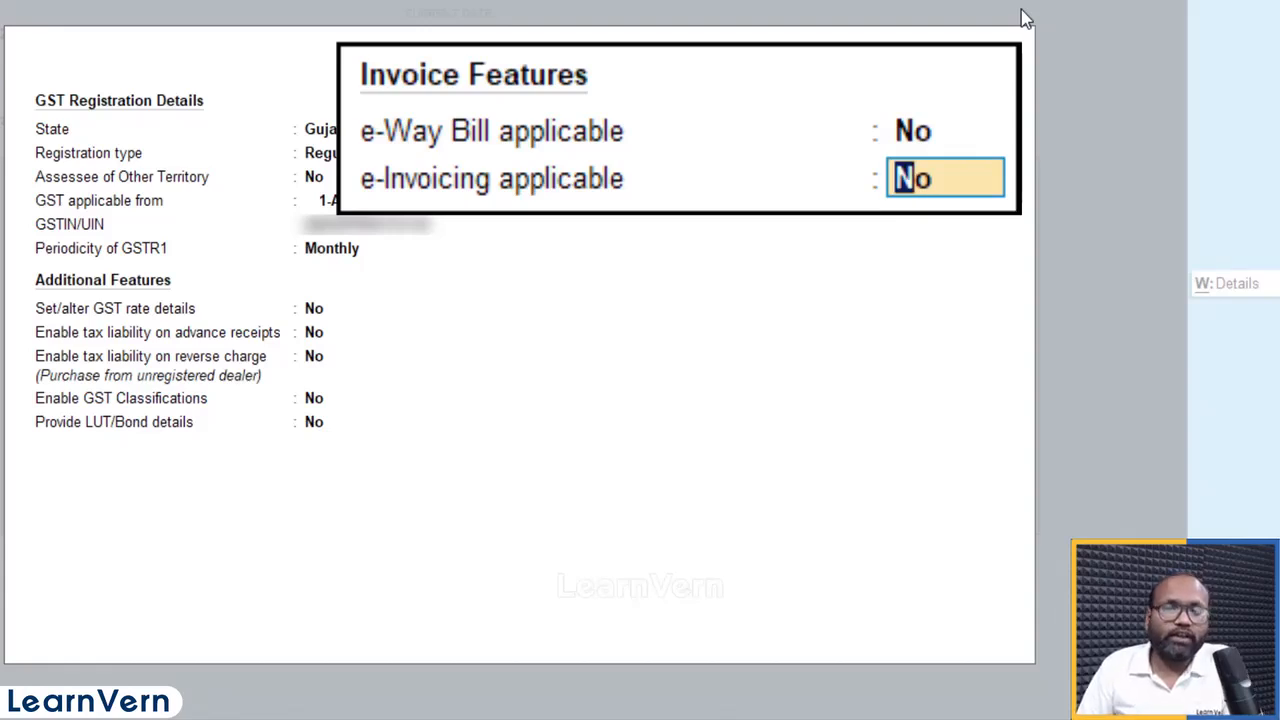
key("Return")
key("Return")
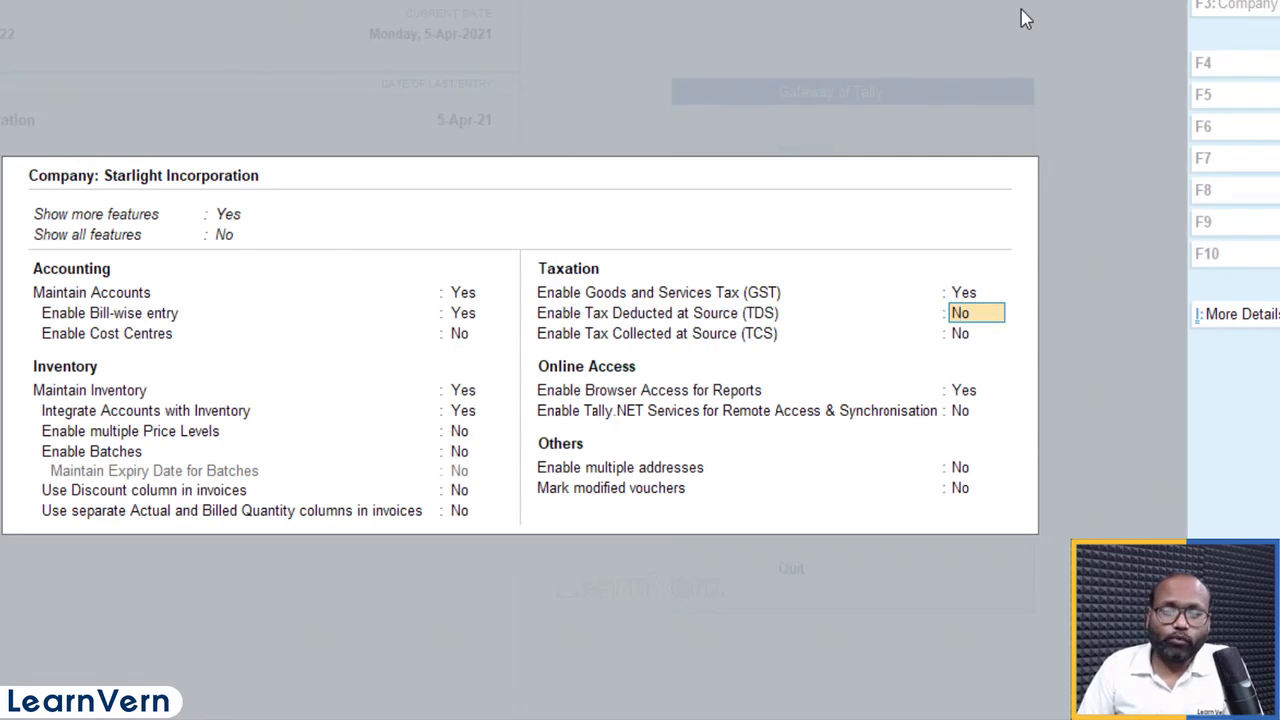
key("Return")
key("Return")
key("Return")
key("Return")
key("Return")
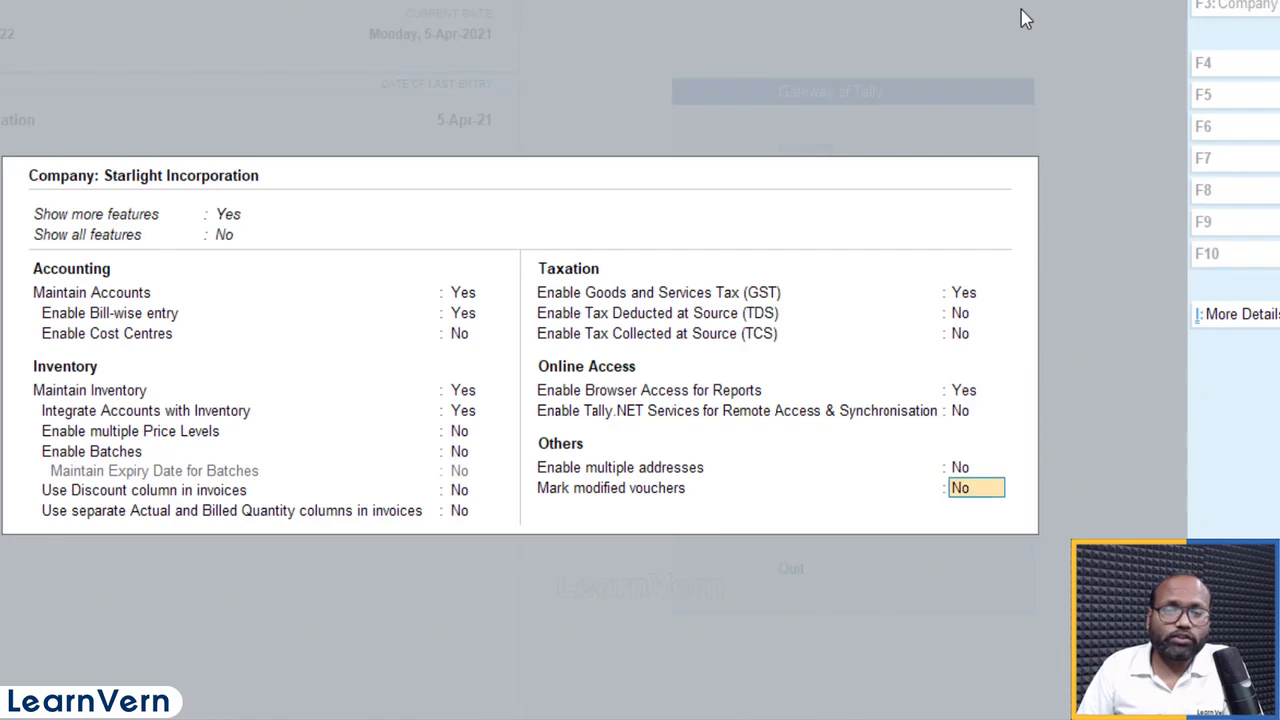
key("Return")
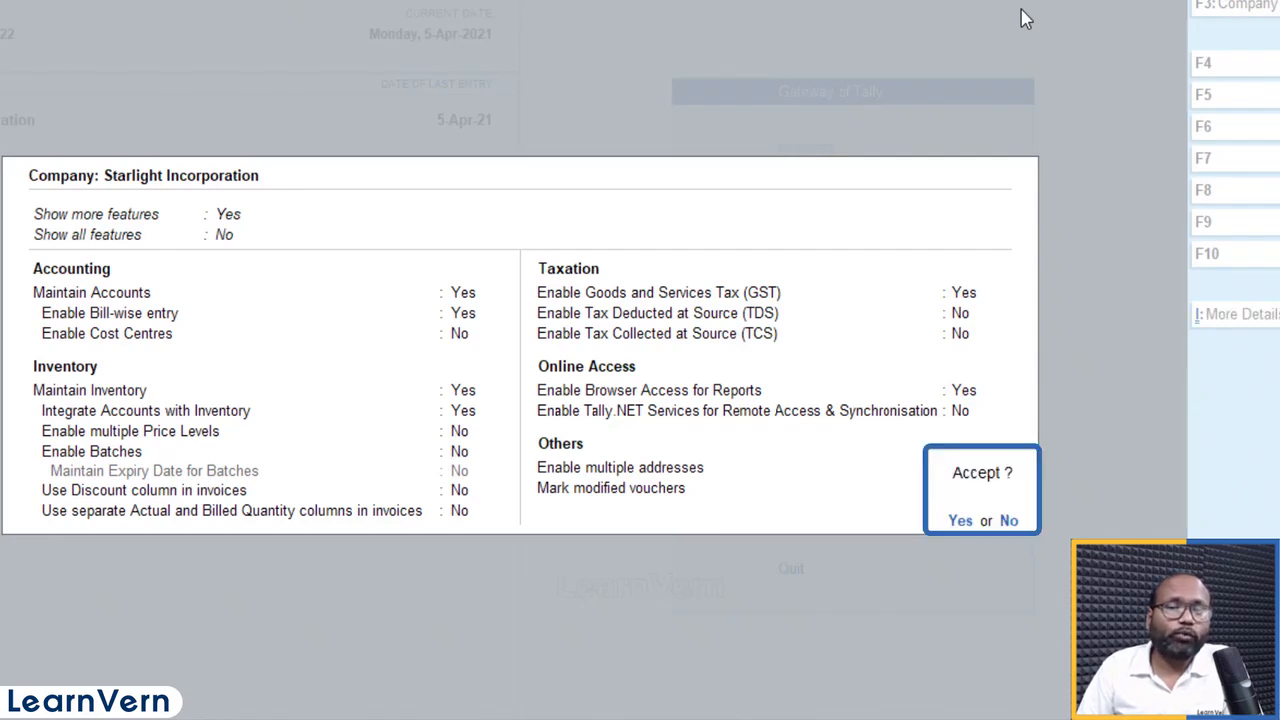
Save the company features, then reopen them to confirm GST enabled with its details intact
key("Return")
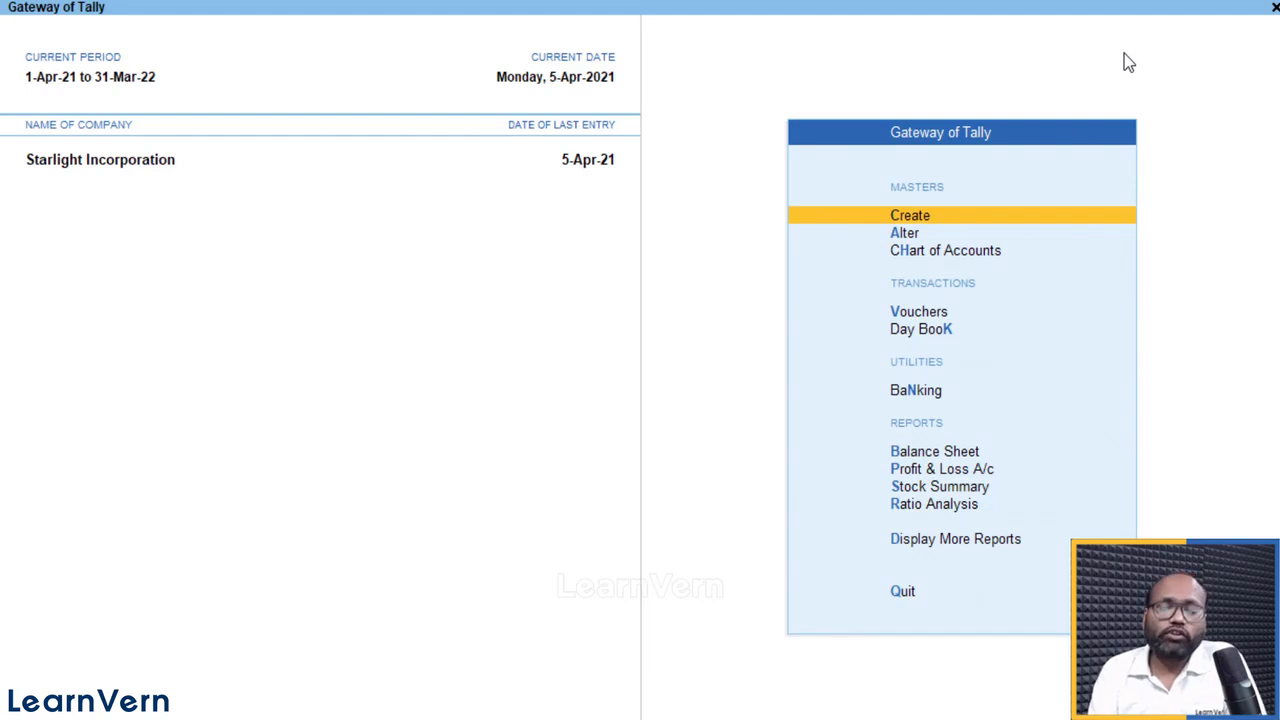
key("F11")
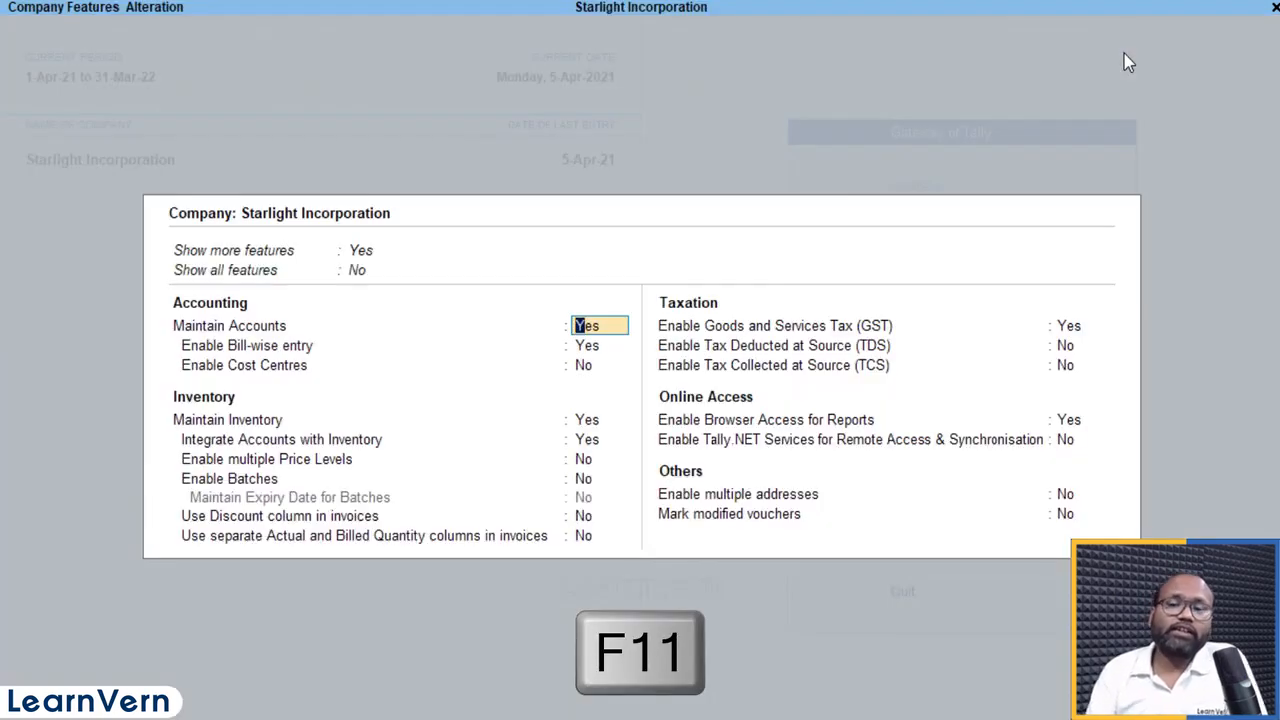
left_click(1077, 326)
key("Return")
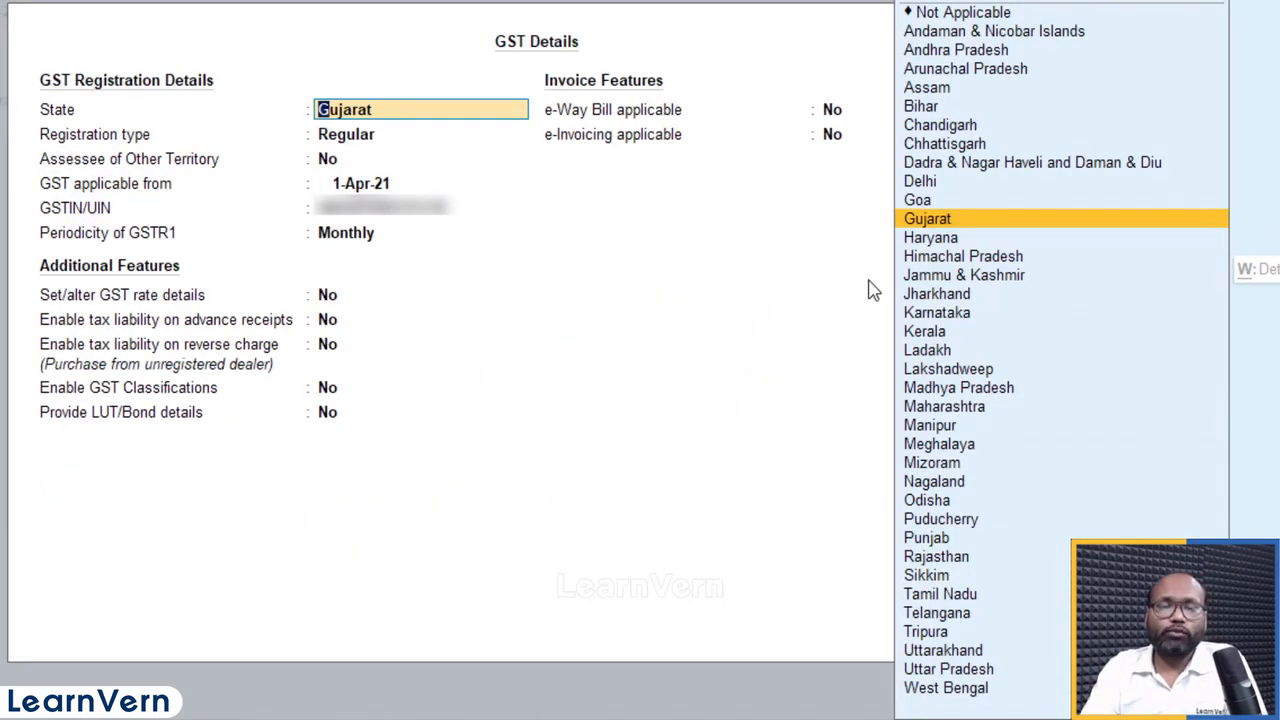
key("ctrl+a")
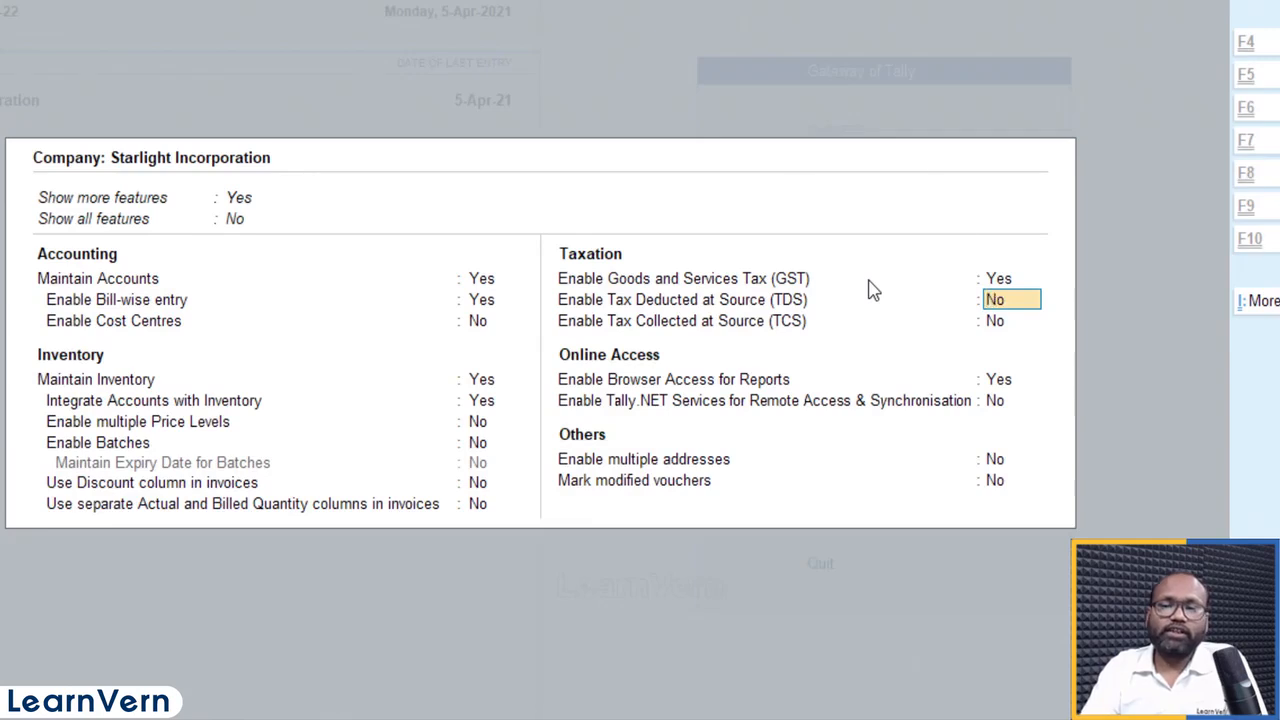
key("Return")
key("Return")
key("Return")
key("Return")
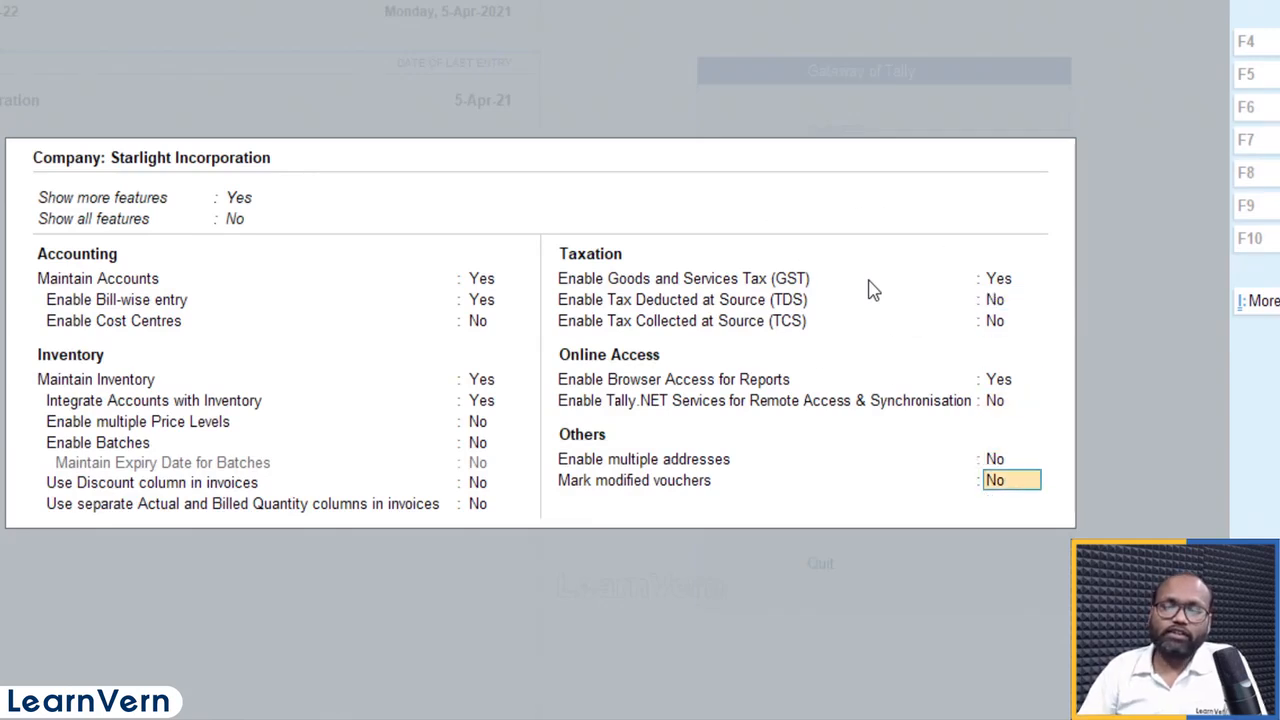
key("Return")
key("Return")
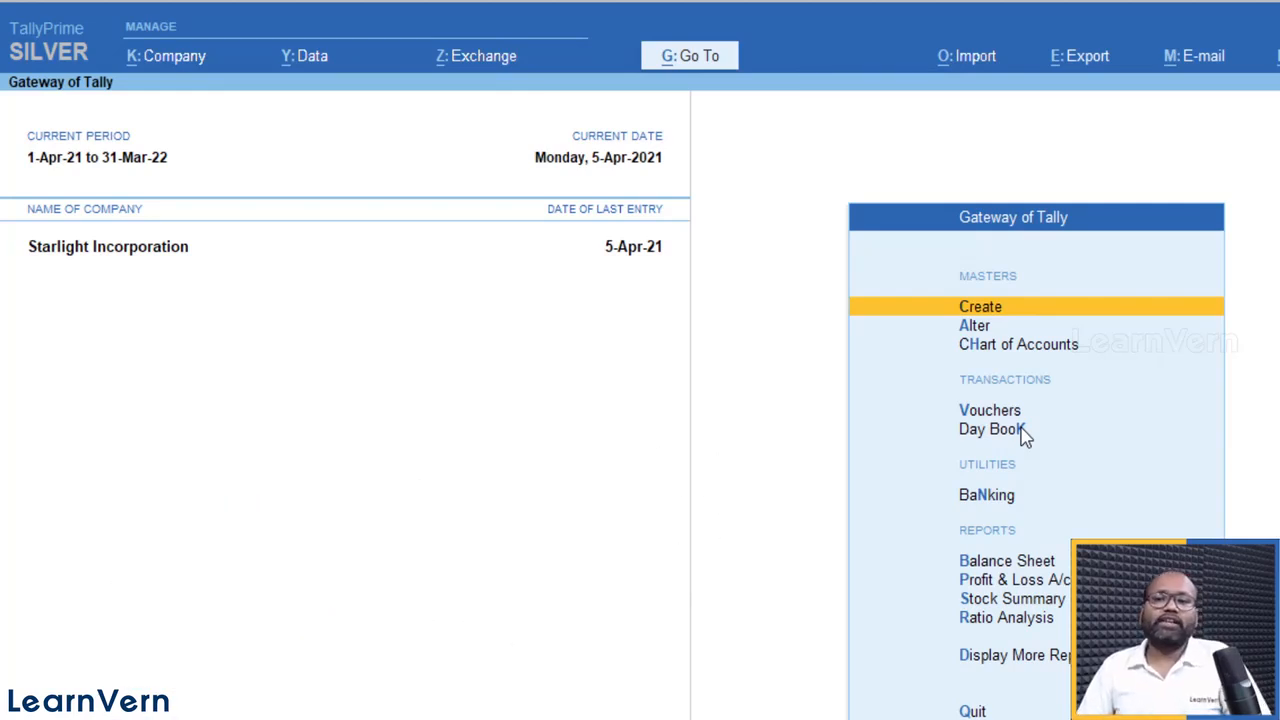
Start a new ledger from Create and name it PURCHASE GST
key("Return")
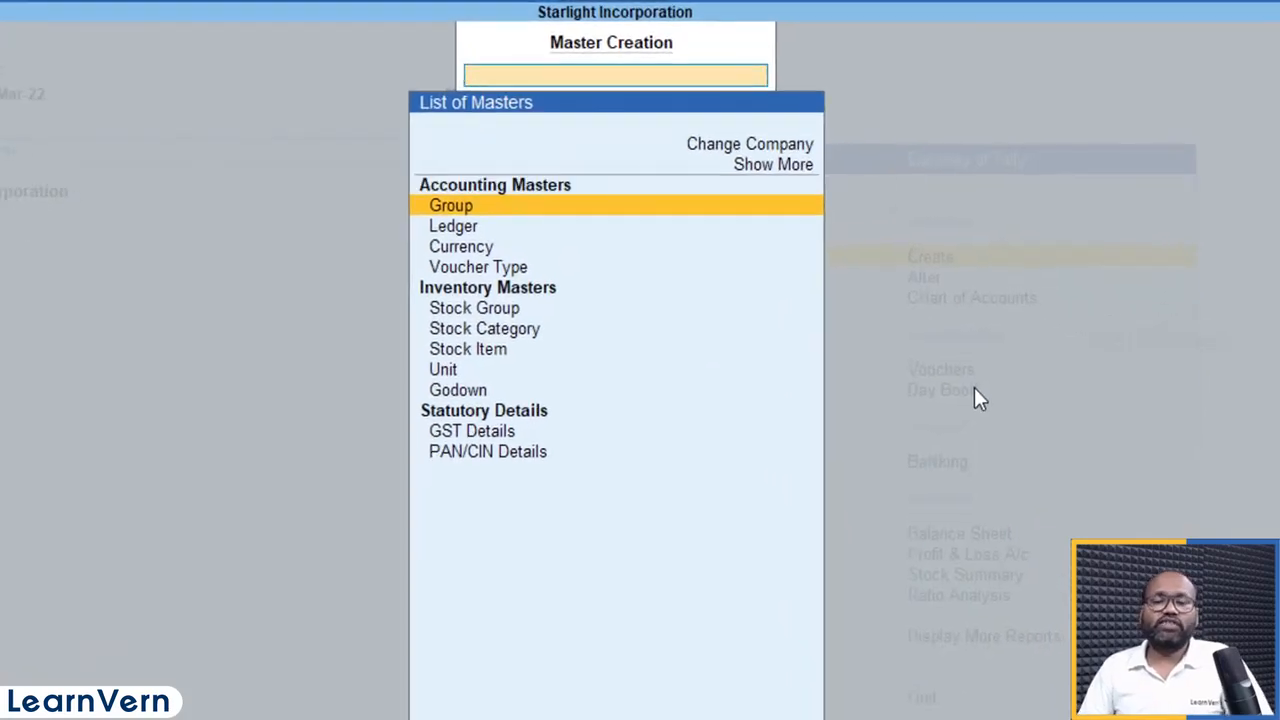
key("Down")
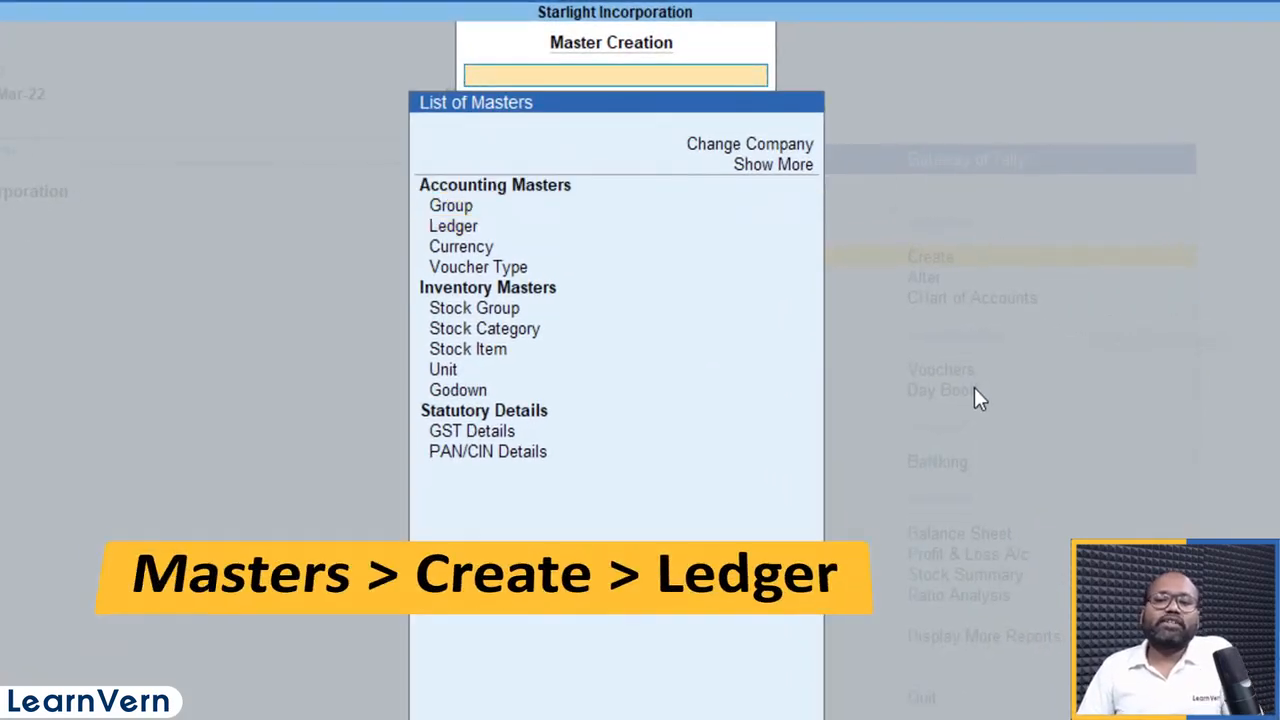
key("Escape")
key("Return")
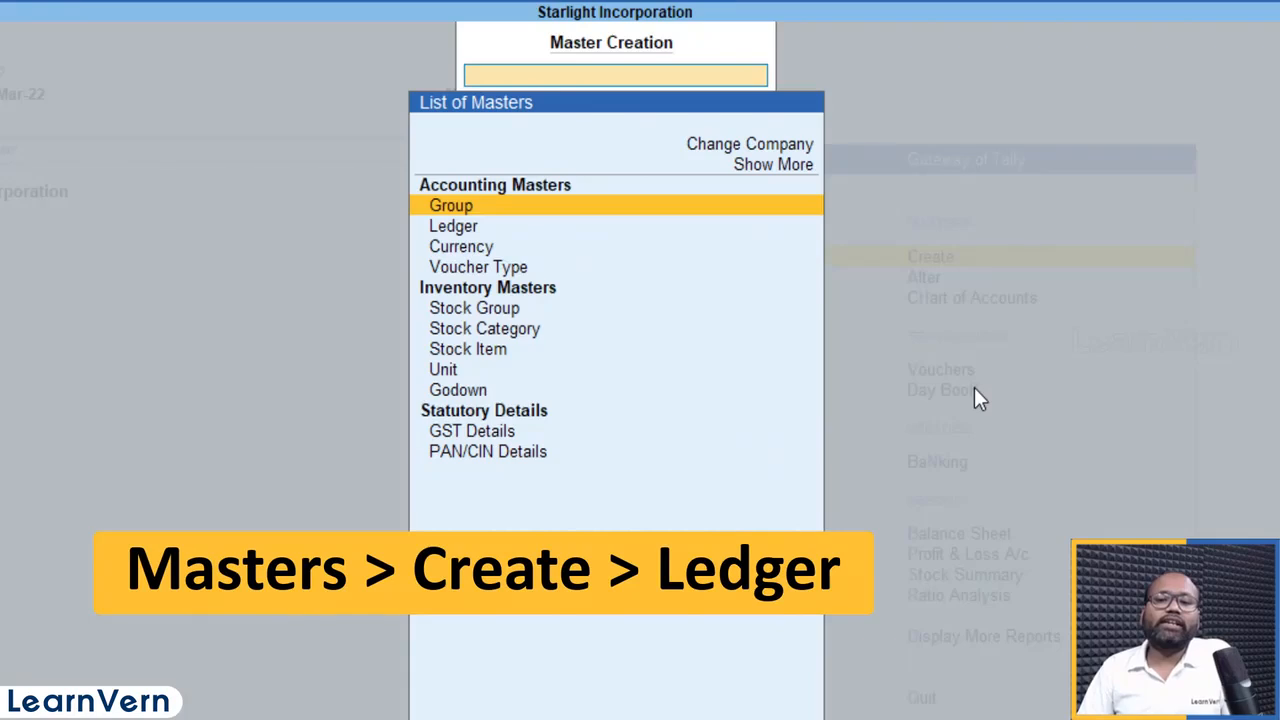
key("Down")
key("Return")
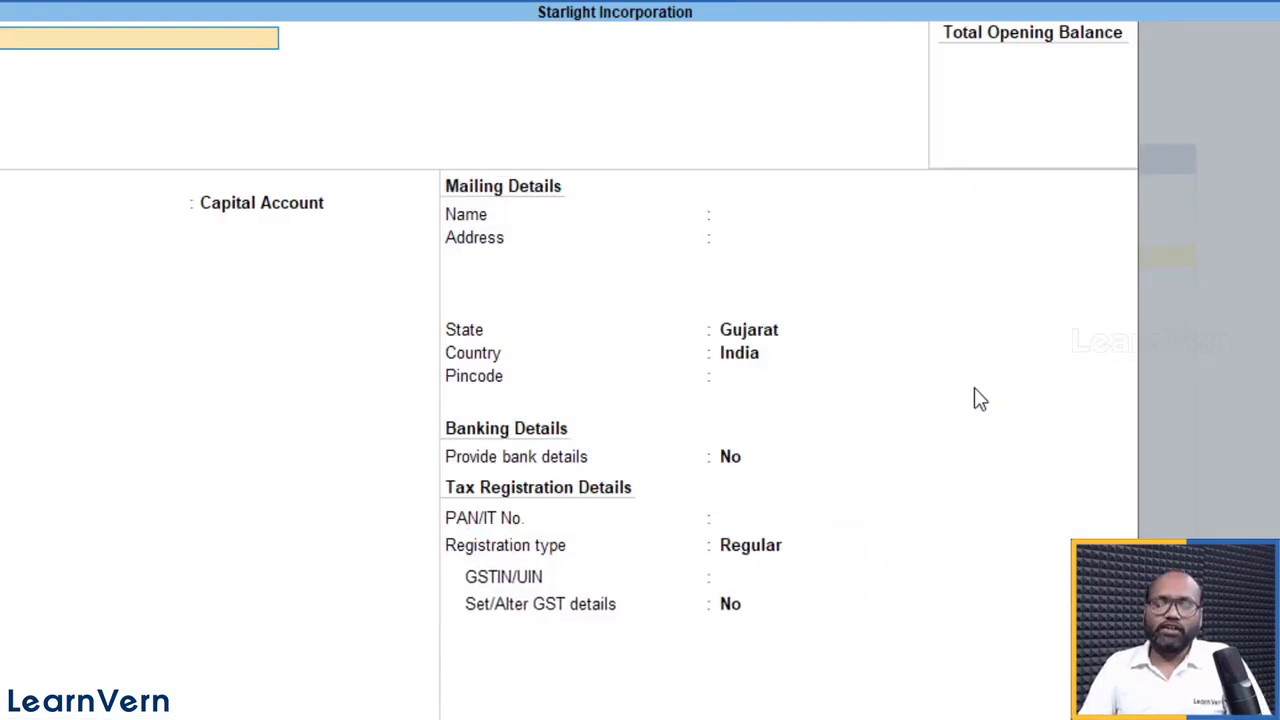
type("P")
type("URCHASE")
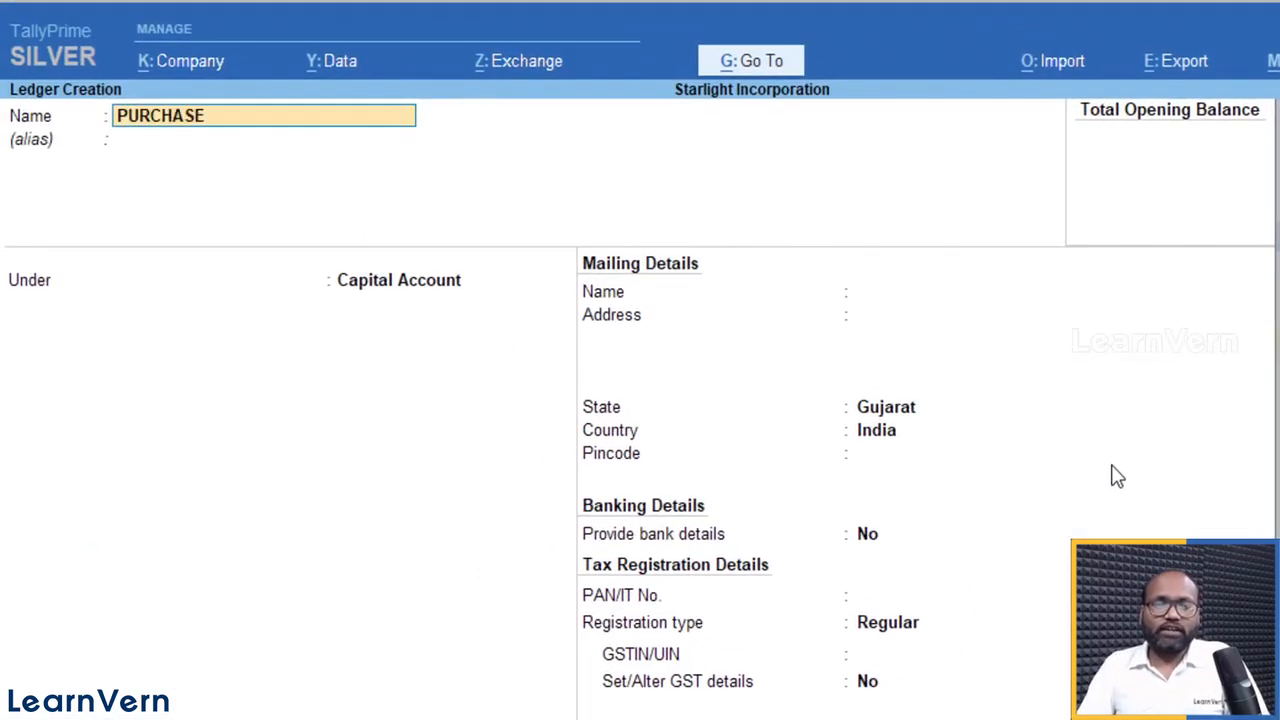
type(" GST")
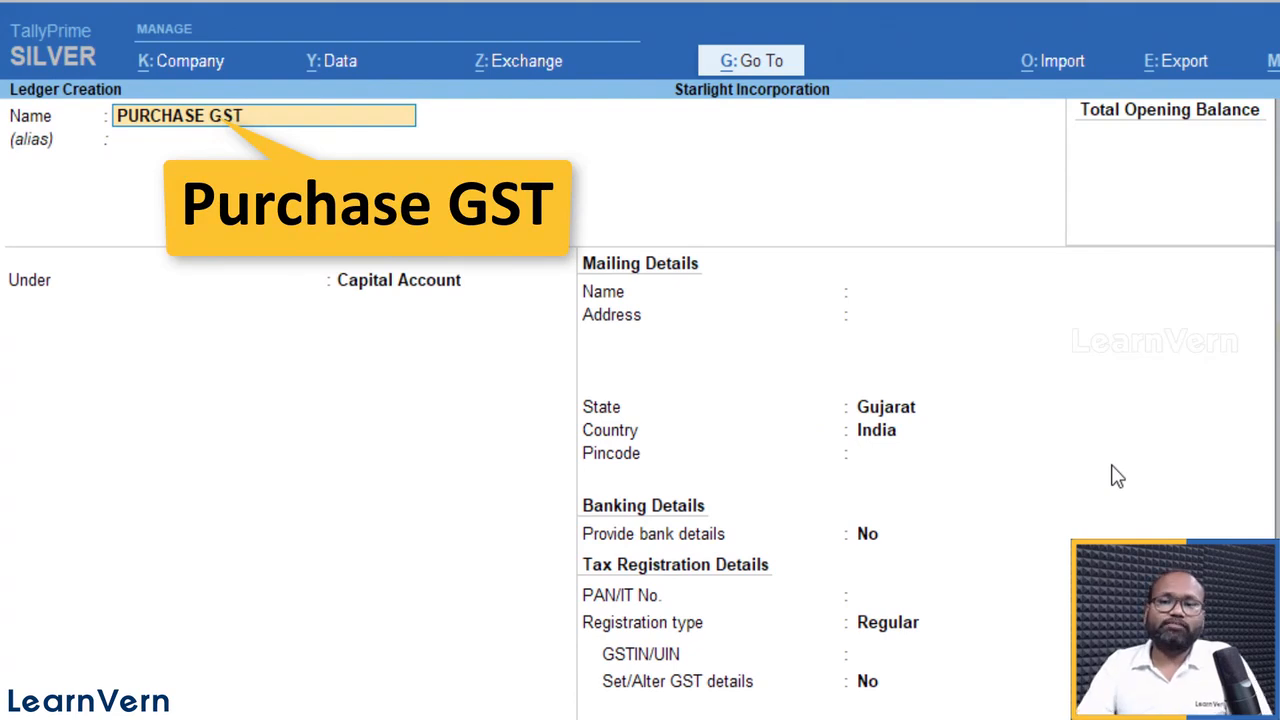
key("Return")
key("Return")
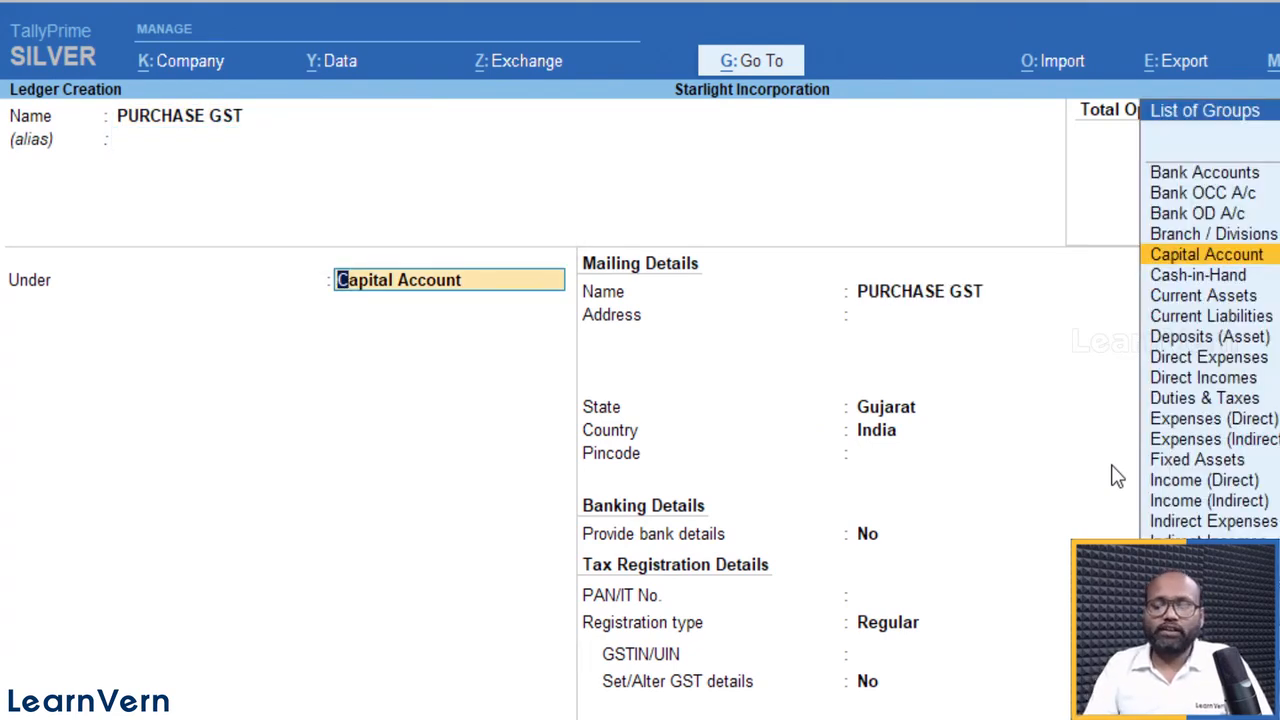
Place it under Purchase Accounts, GST Applicable, supply type Goods, and save it
type("PURCHASE")
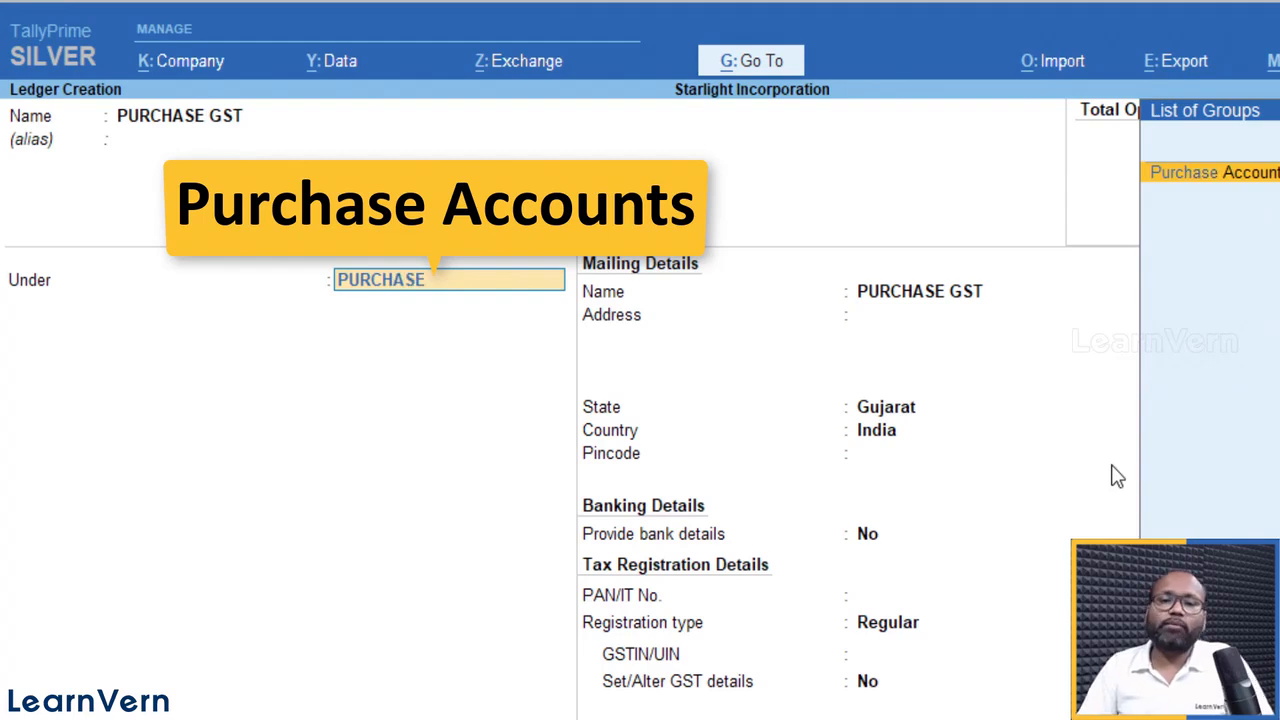
key("Return")
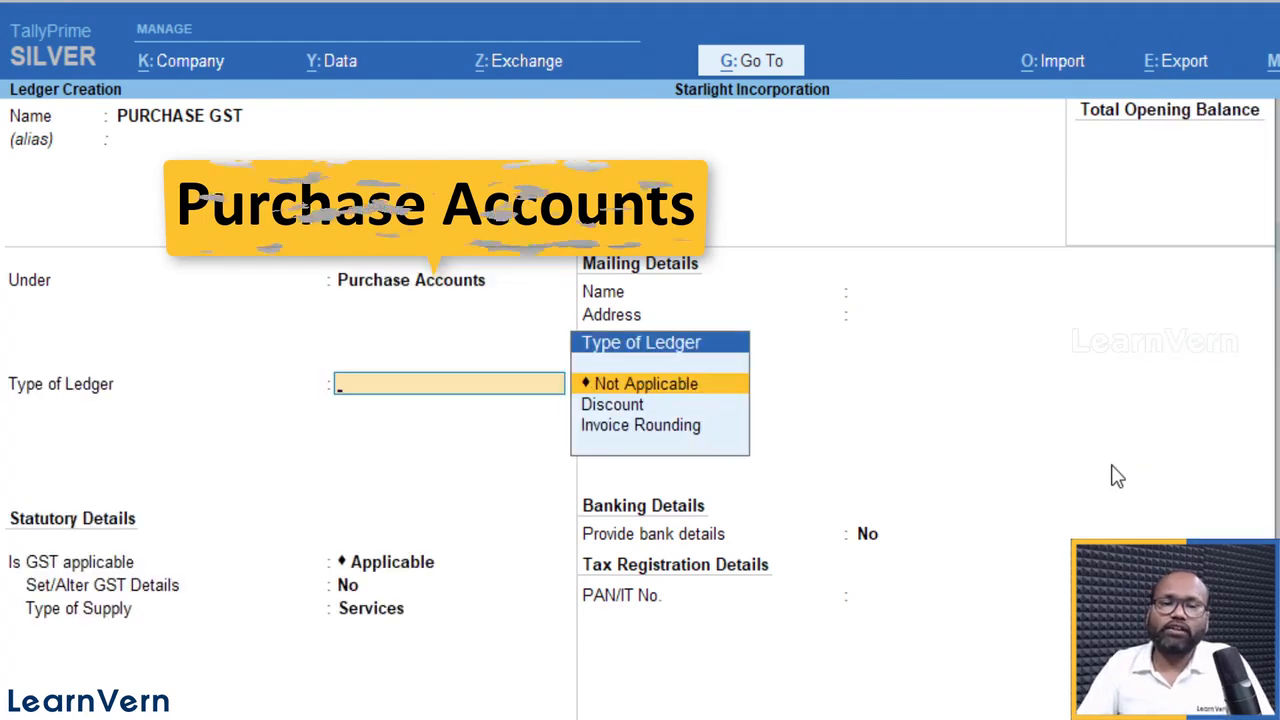
key("Return")
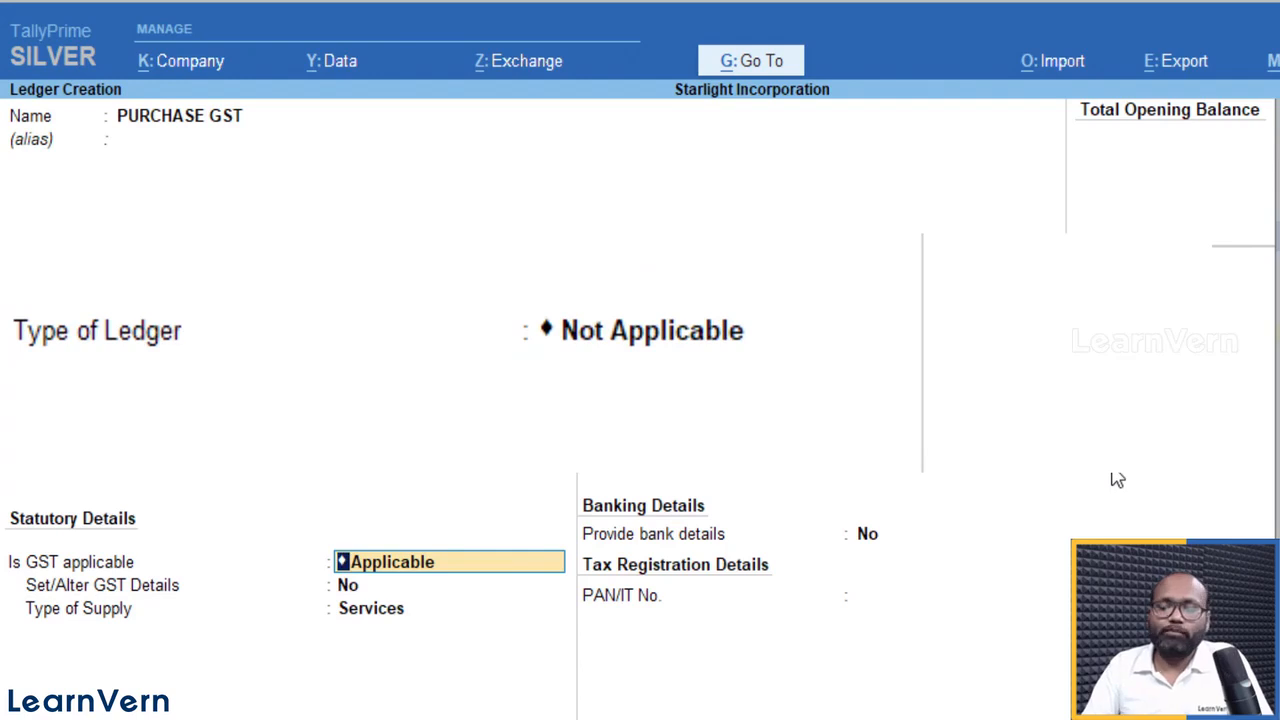
key("BackSpace")
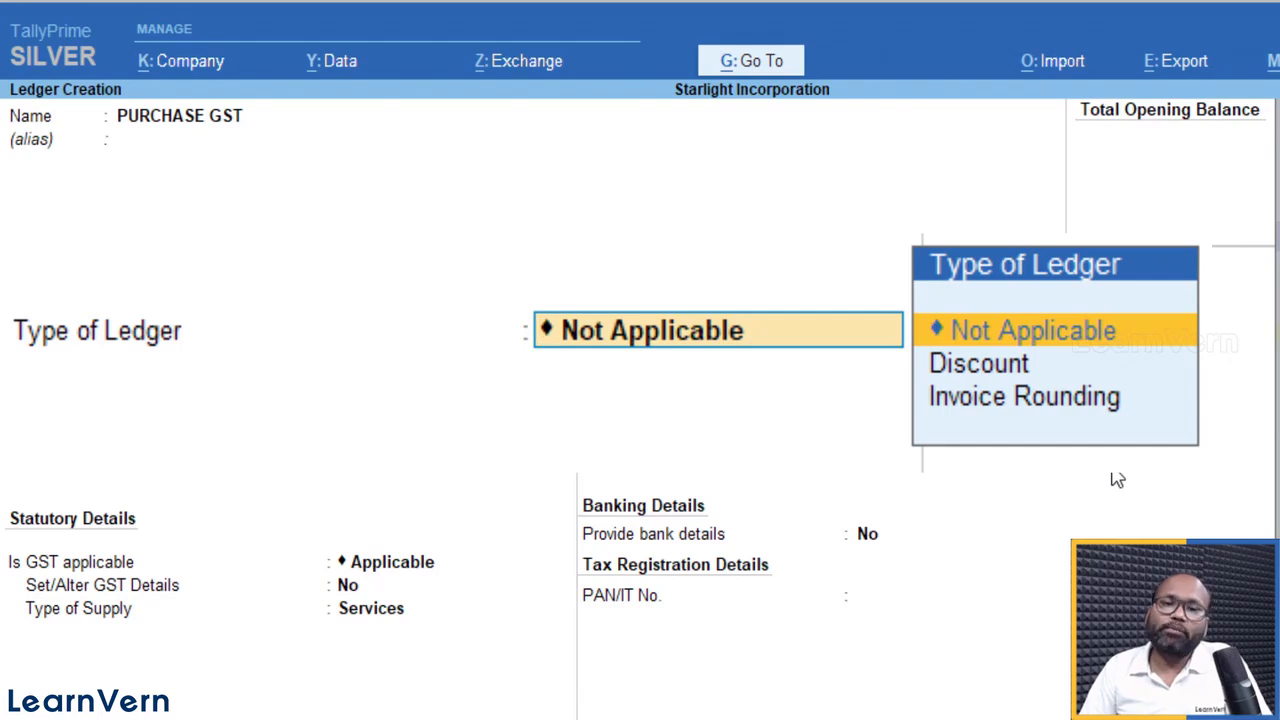
key("Return")
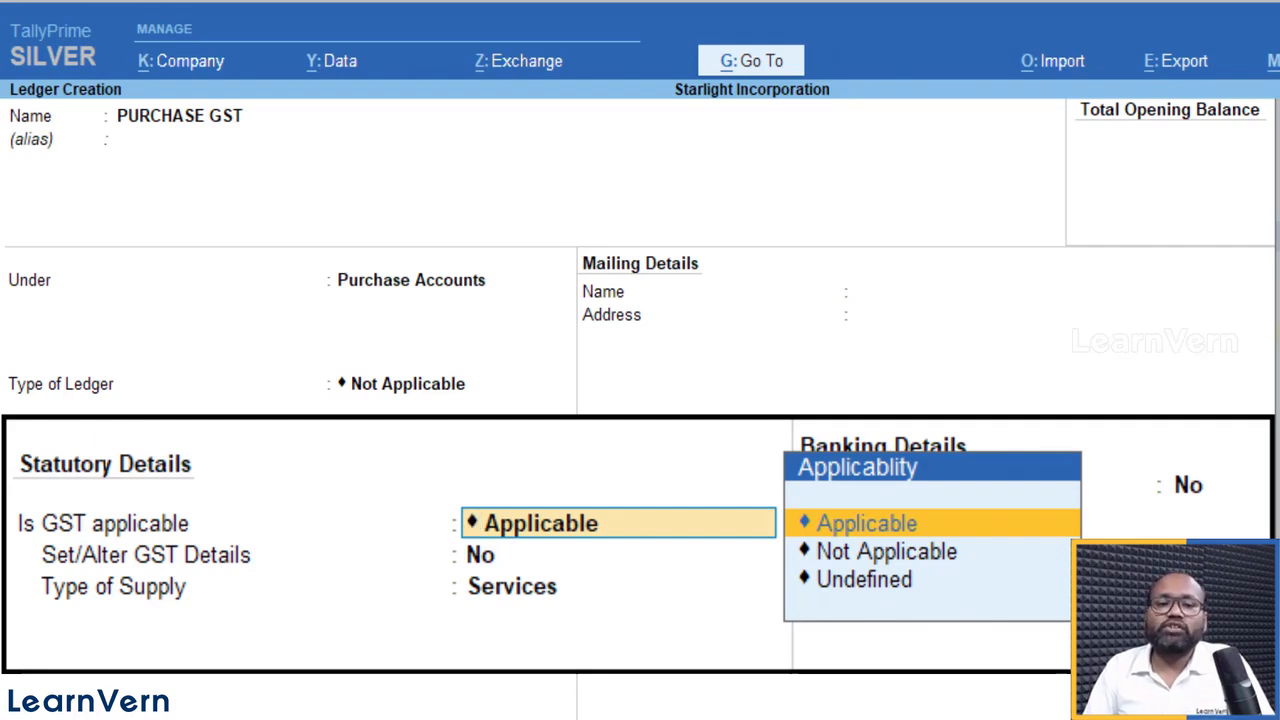
key("Return")
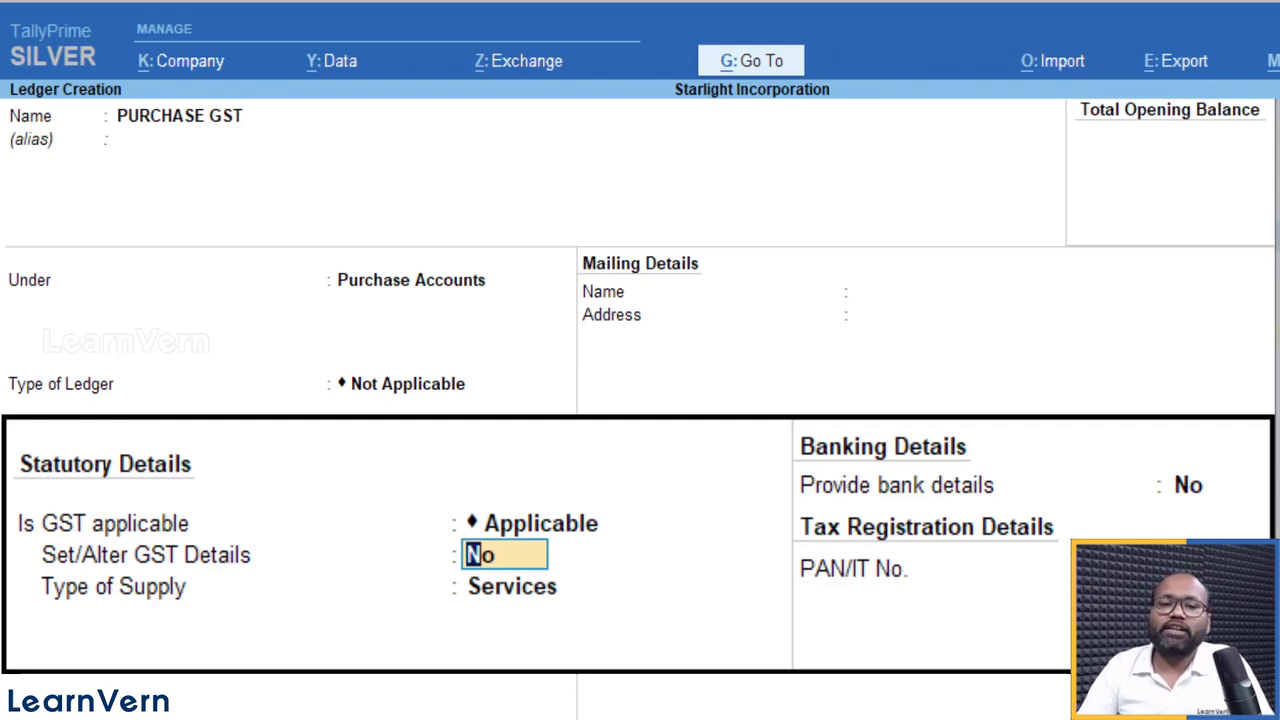
key("Return")
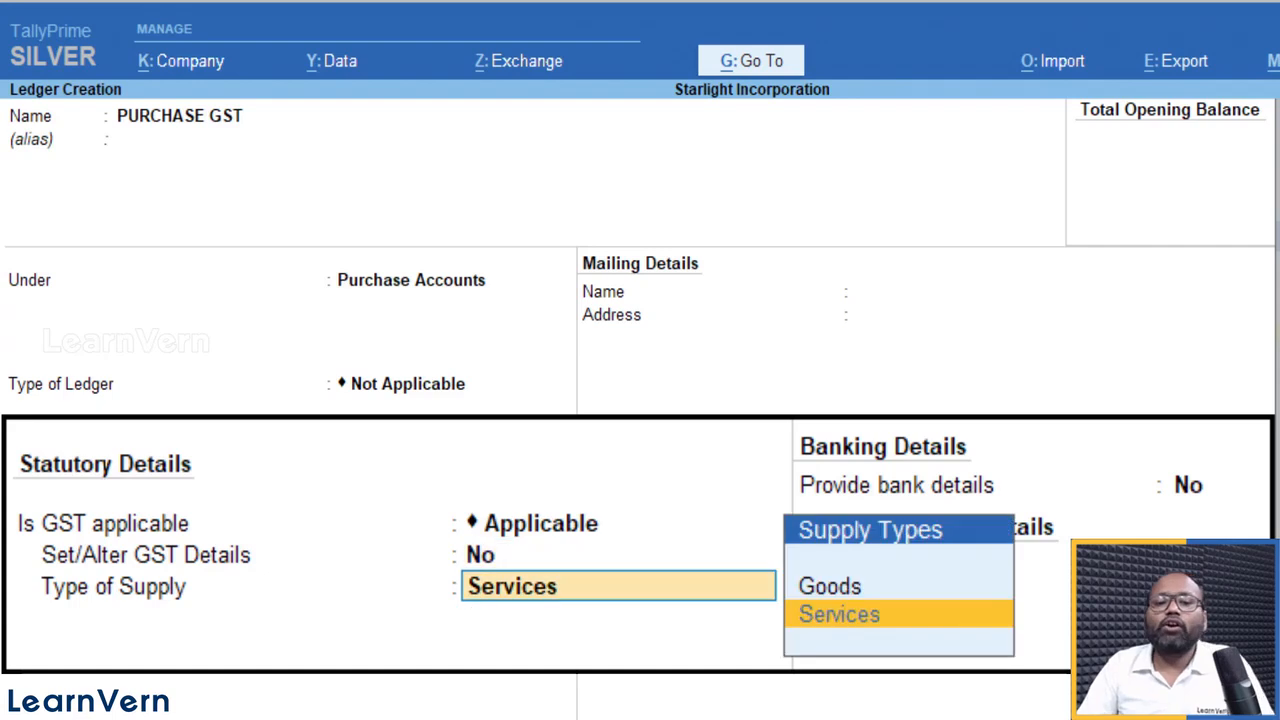
key("Up")
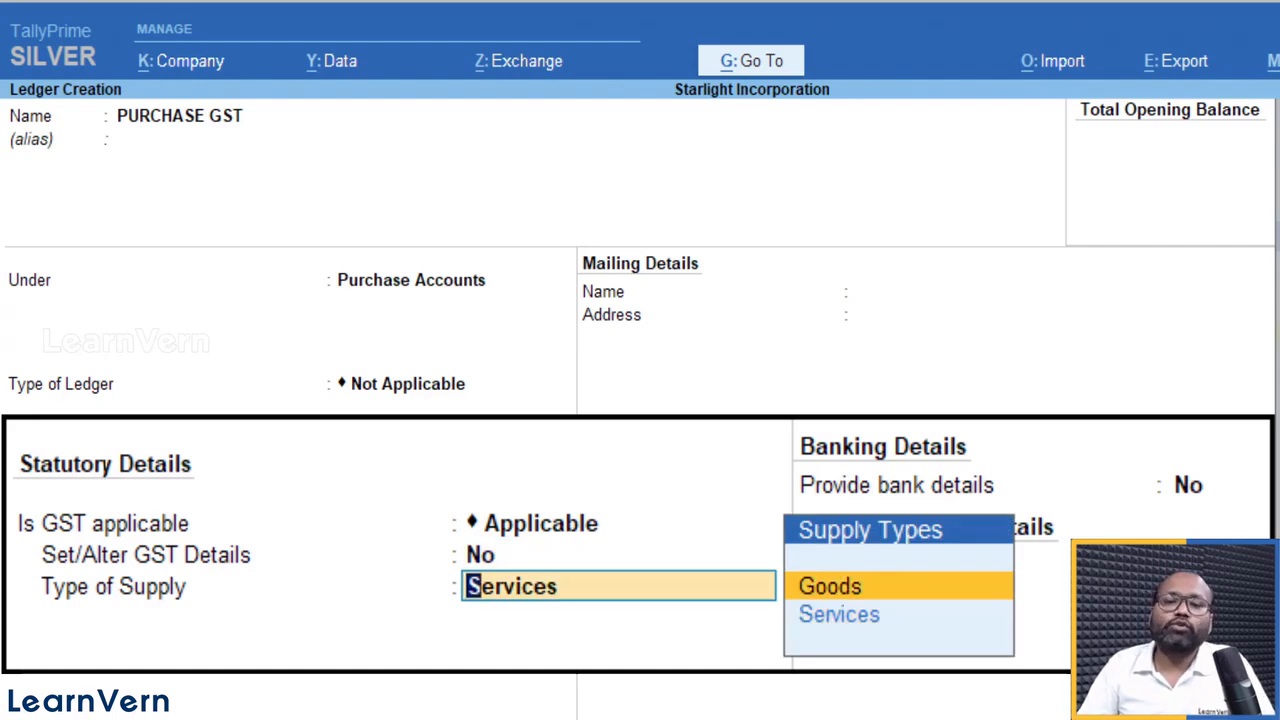
key("Return")
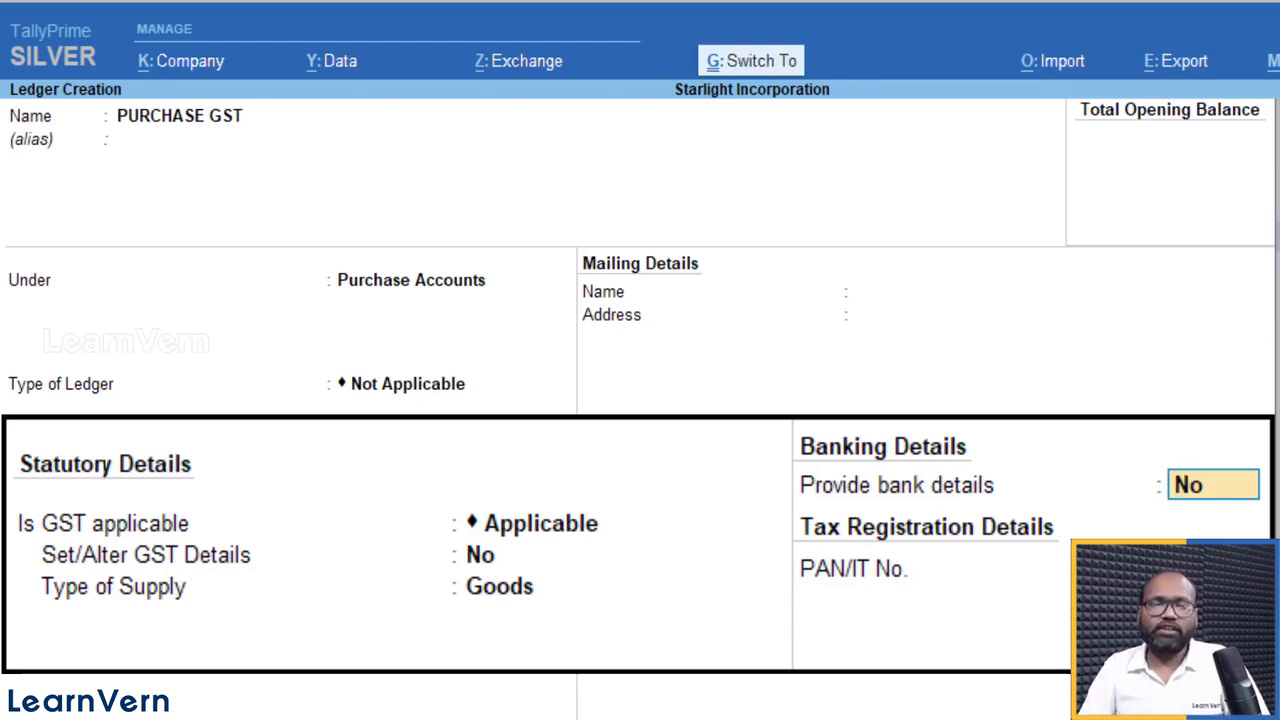
key("ctrl+a")
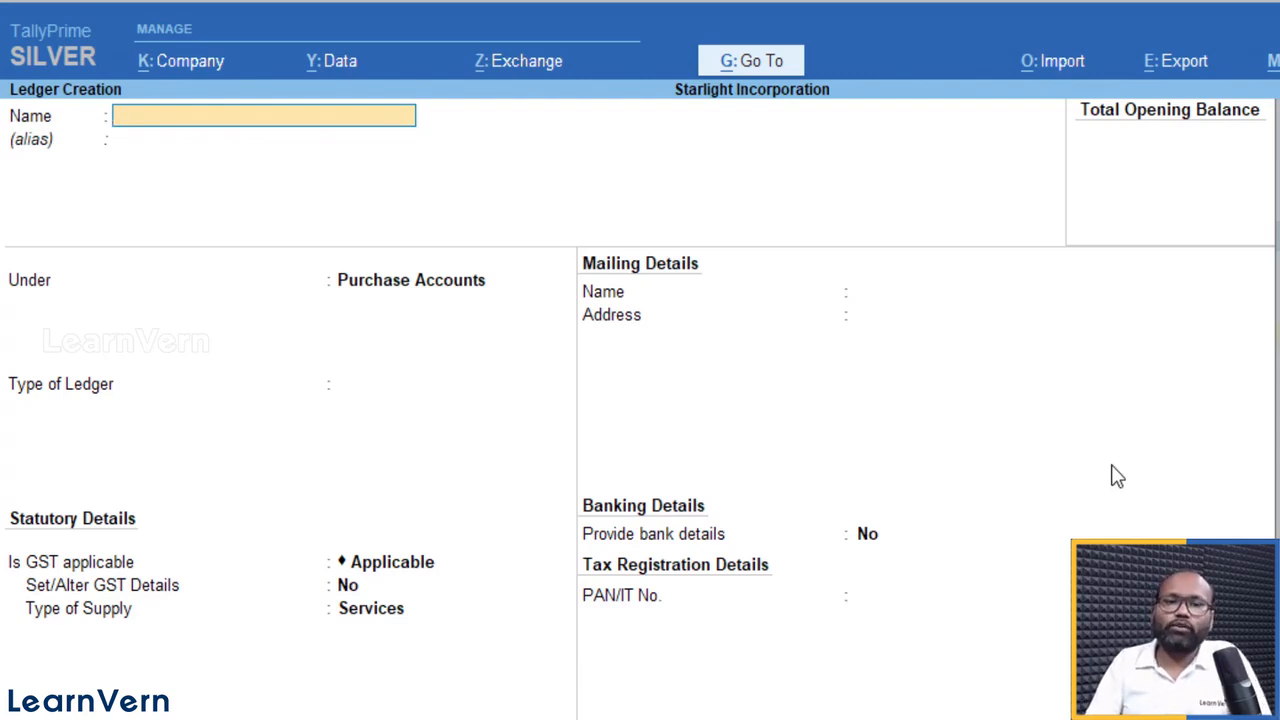
Name a ledger INPUT C GST under Duties & Taxes, with type GST and Central Tax
type("INPUT C GST")
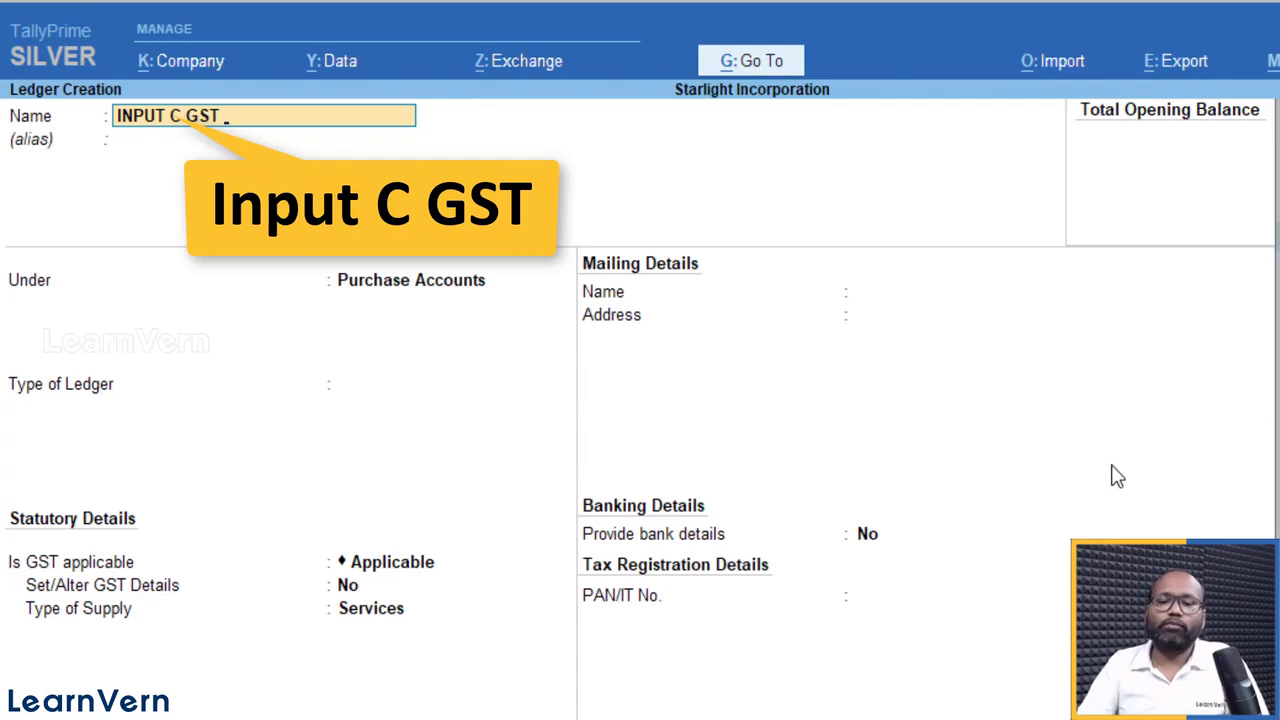
key("Return")
key("Return")
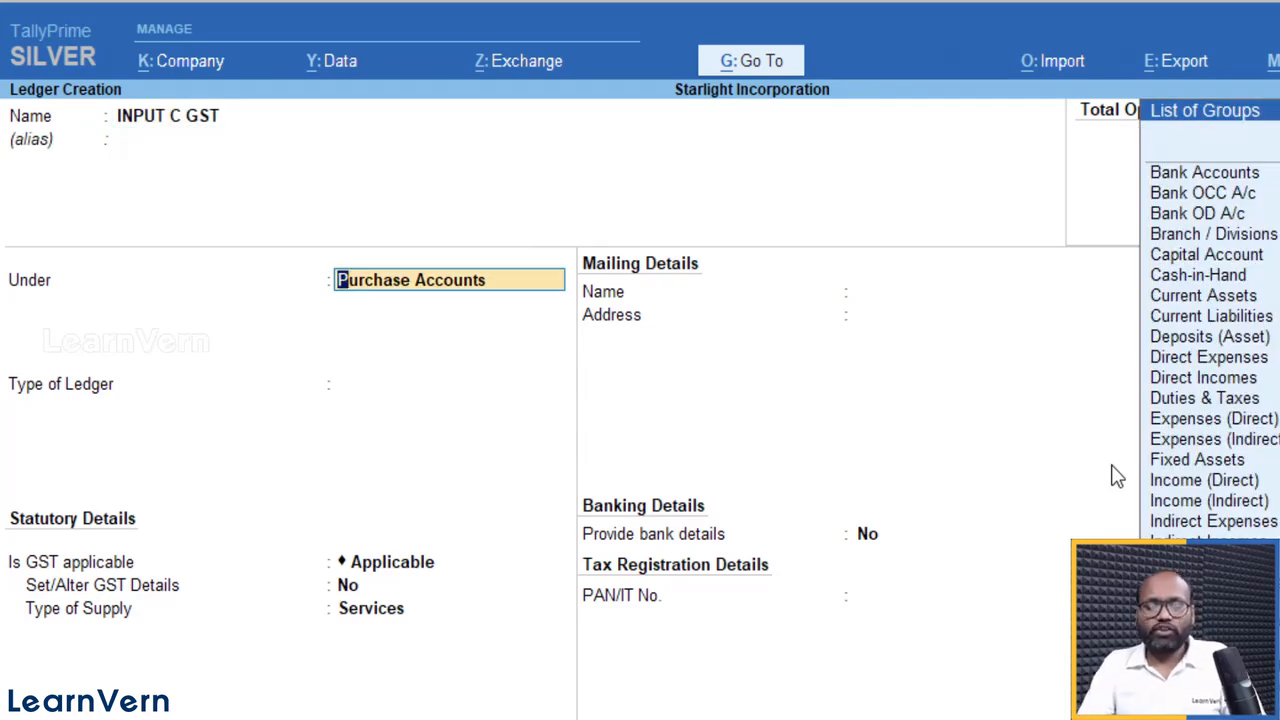
type("DUTI")
key("Return")
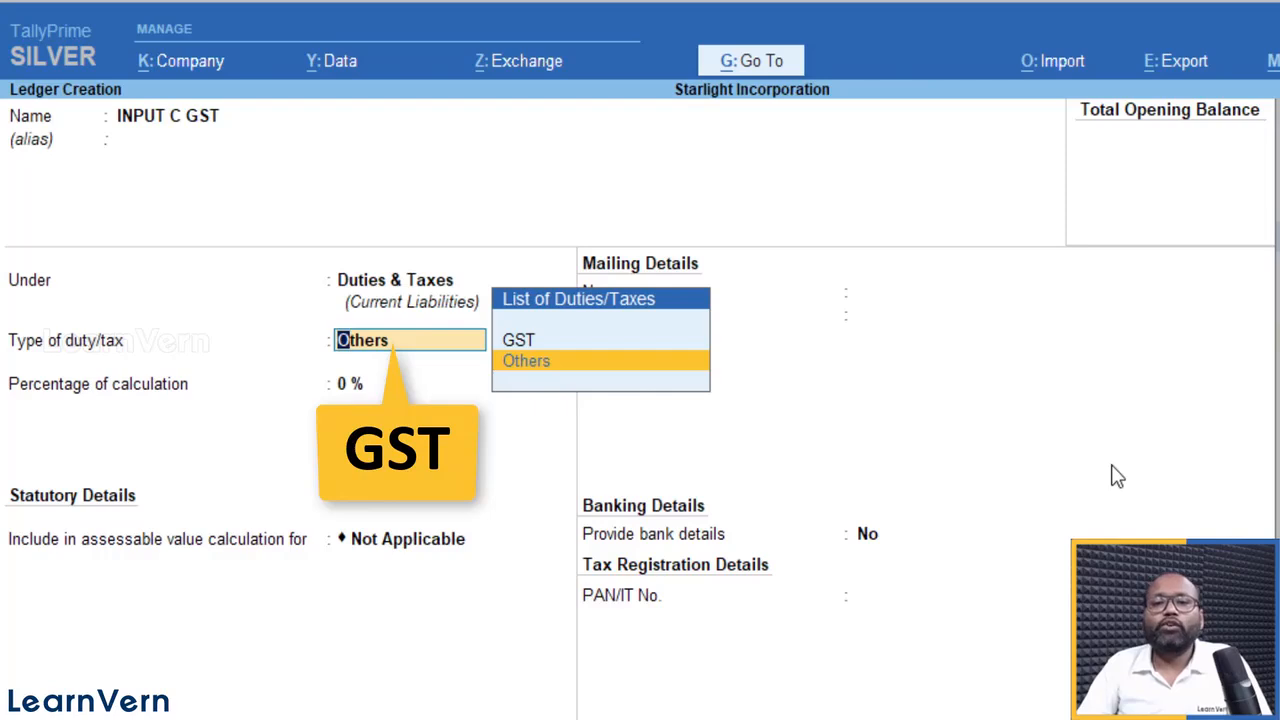
key("Up")
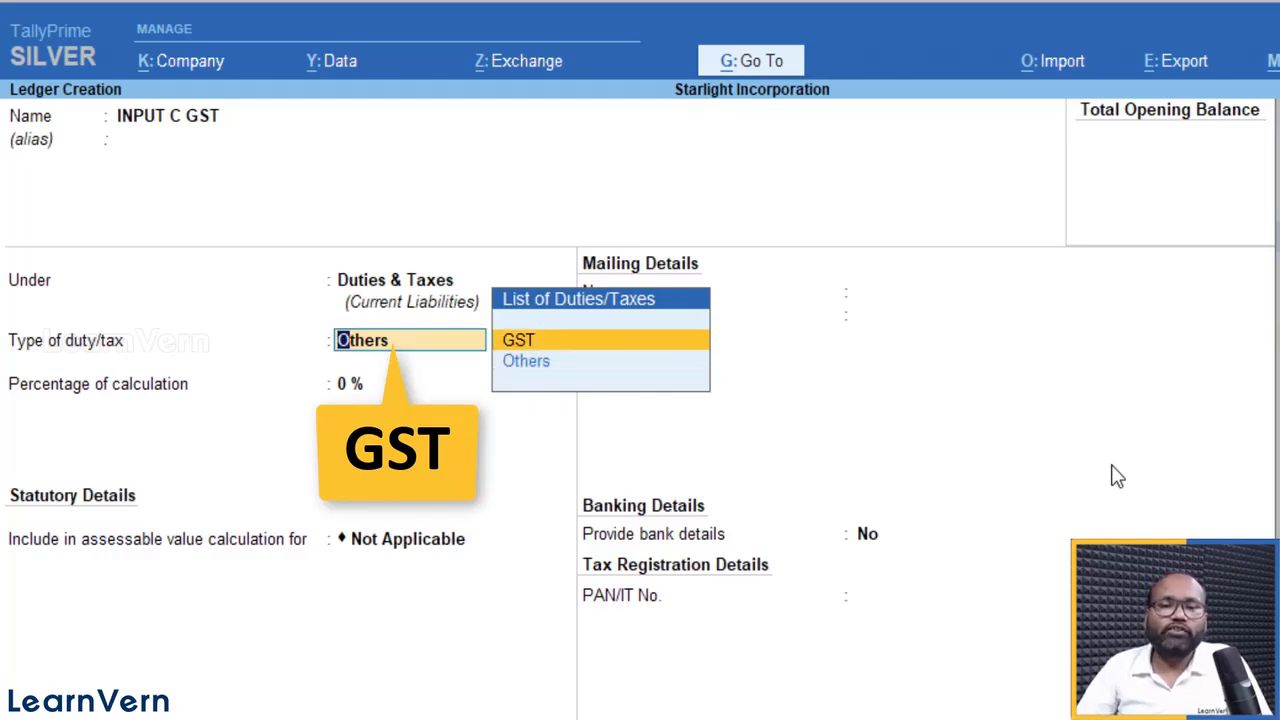
key("Return")
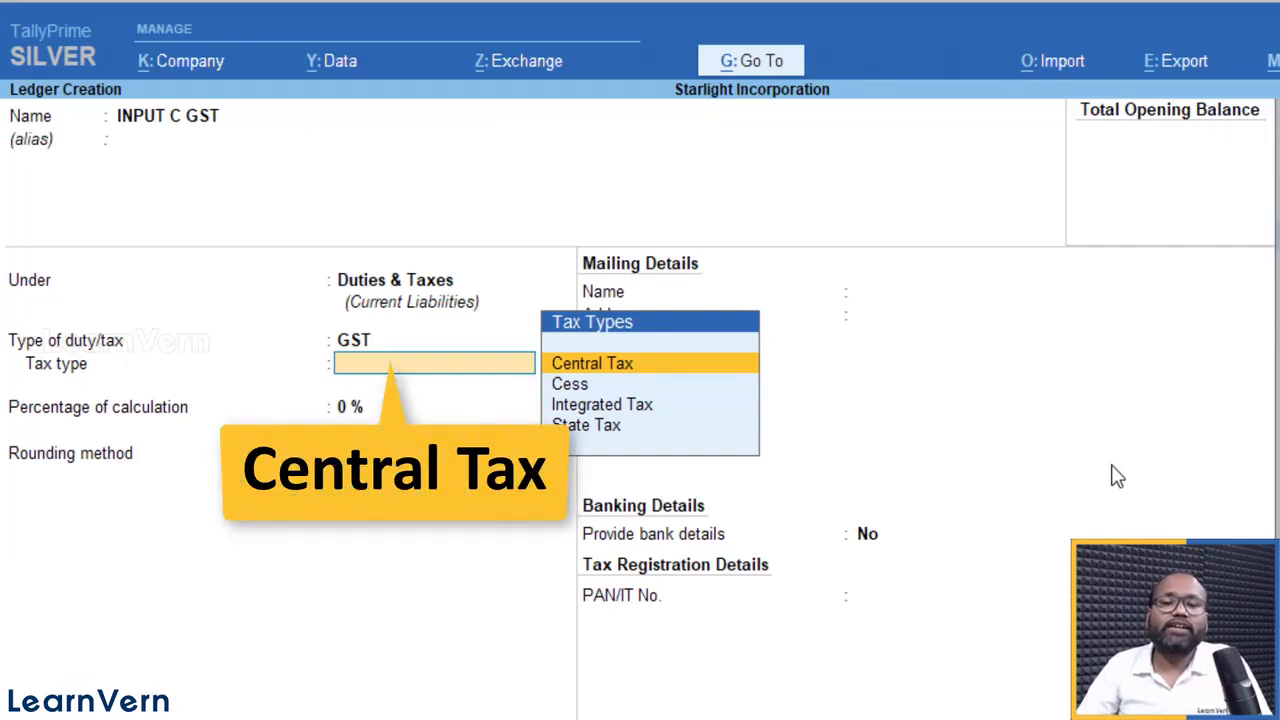
key("Return")
key("BackSpace")
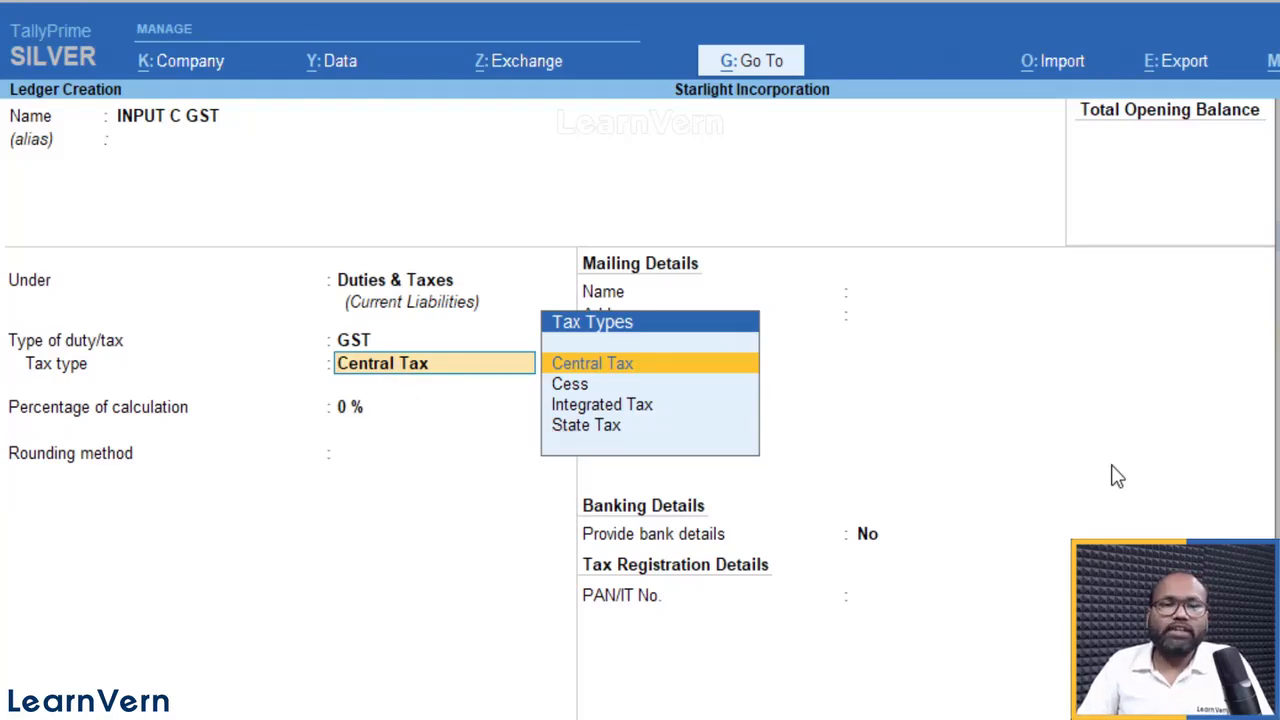
key("Return")
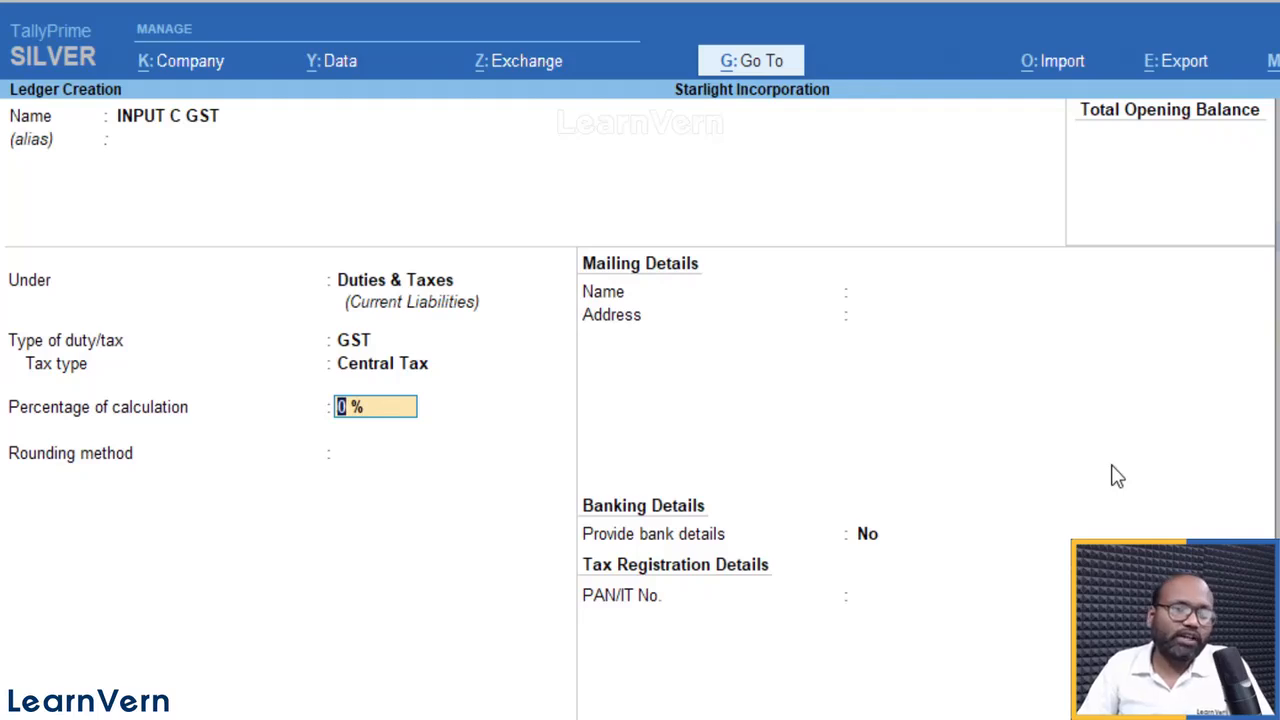
Keep 0 %, choose Normal Rounding with limit 1, leave bank details No, and save
key("Return")
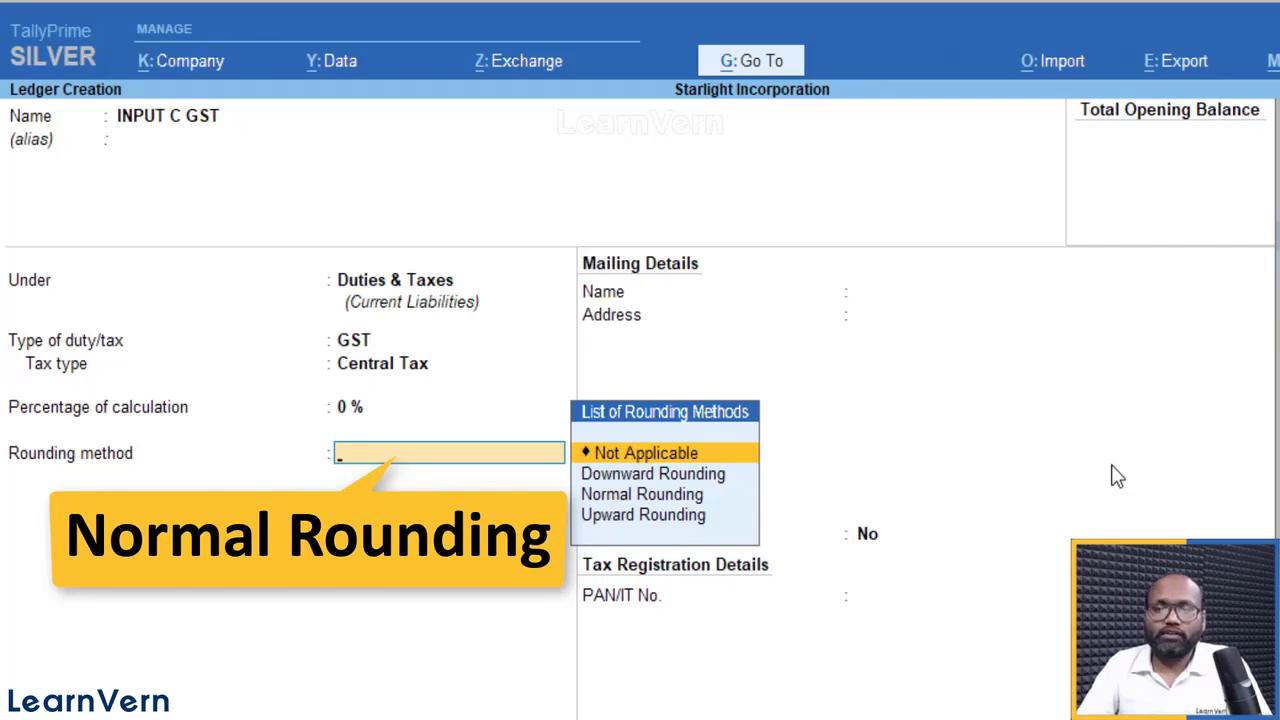
key("Down")
key("Down")
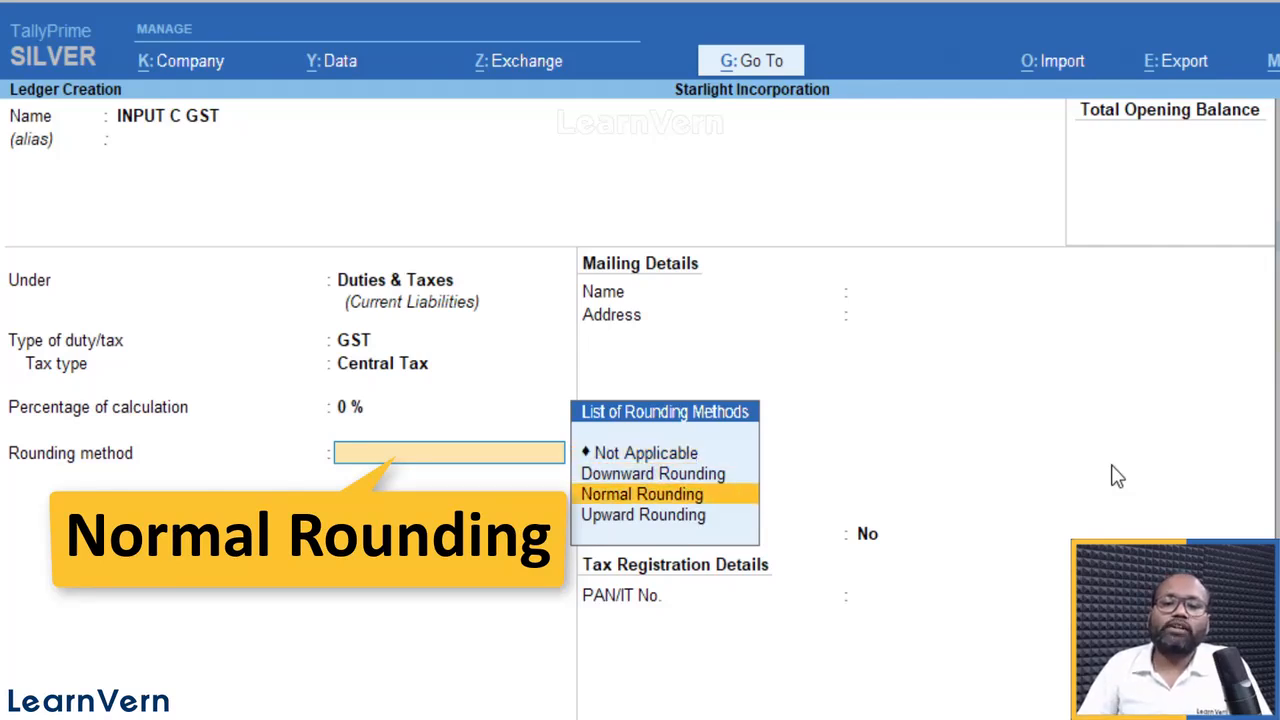
key("Return")
type("1")
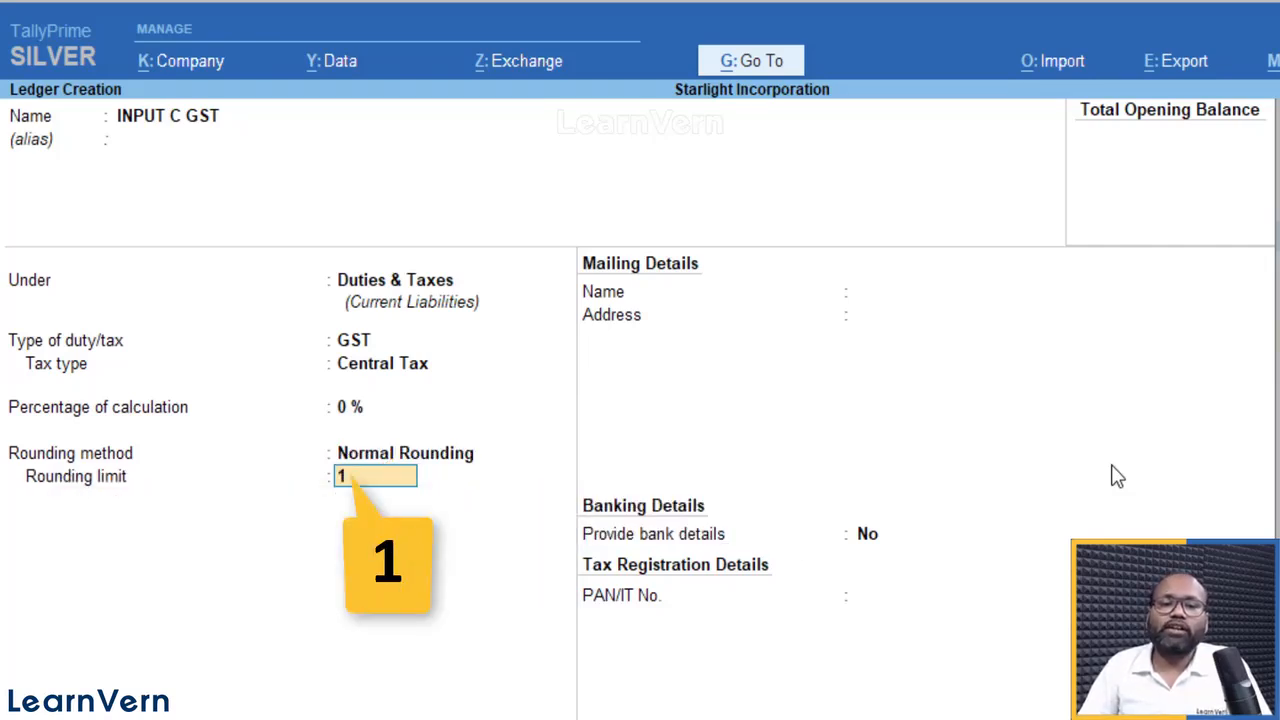
key("Return")
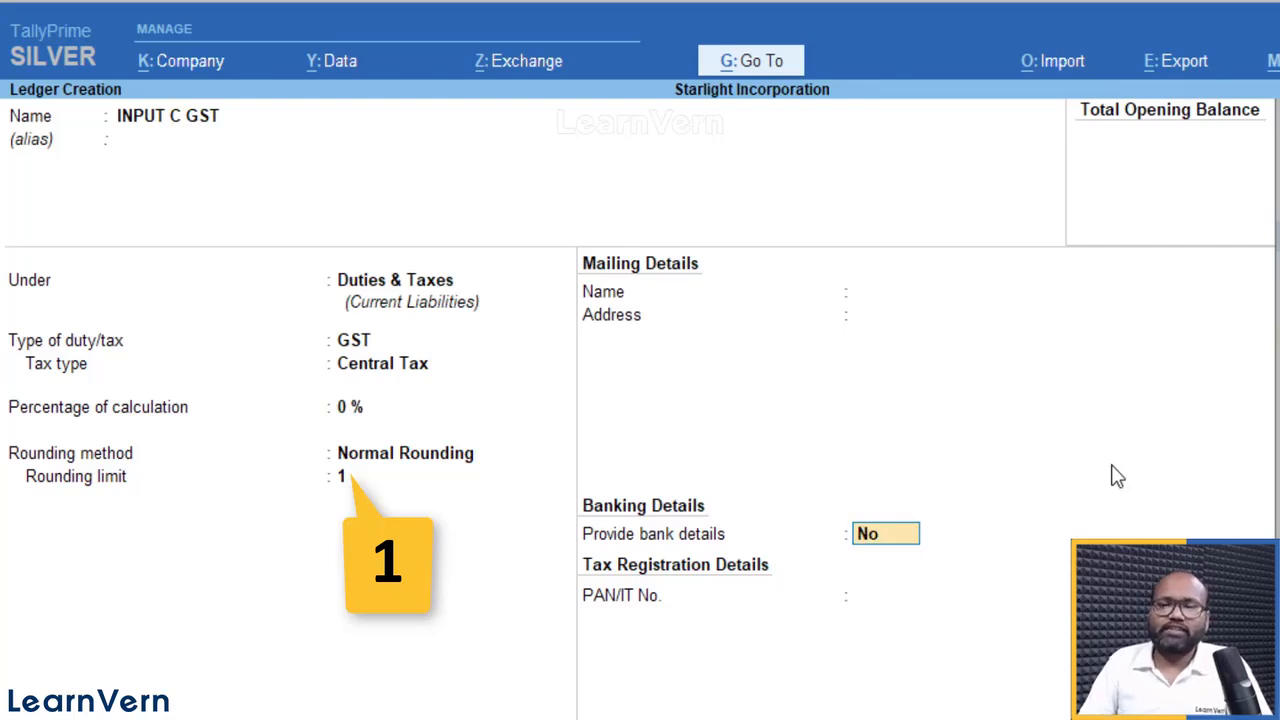
key("Return")
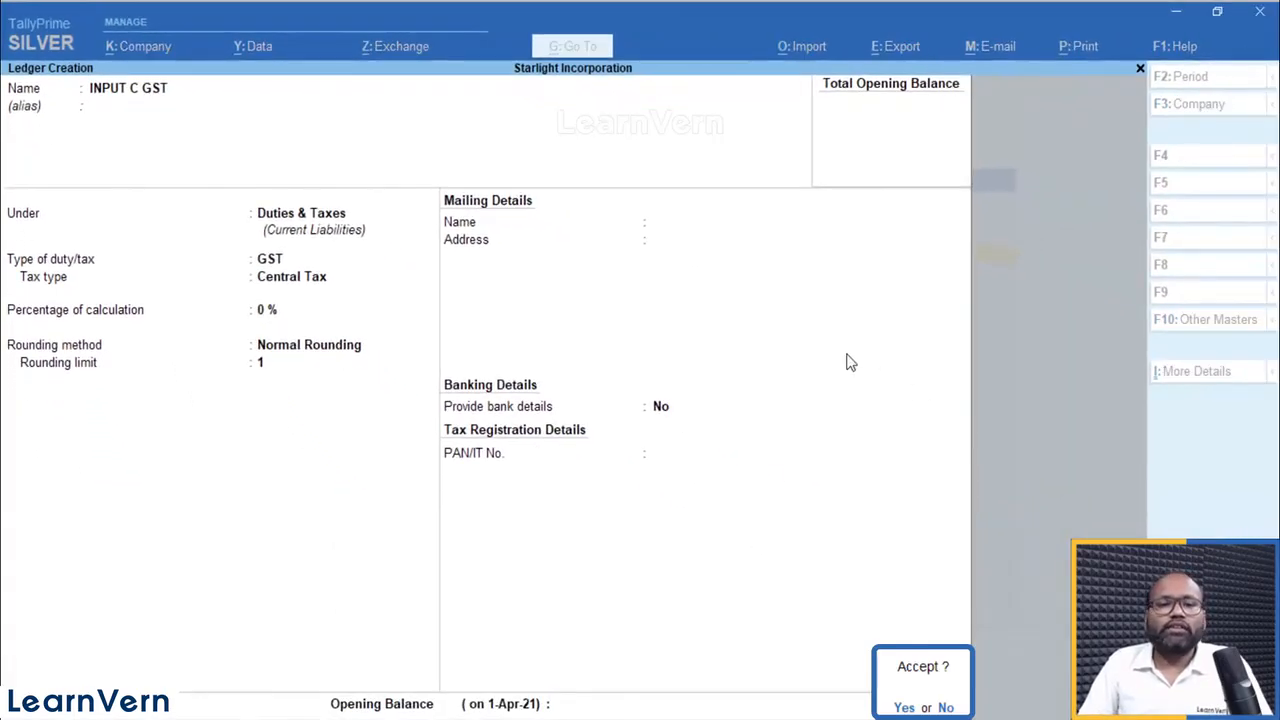
key("Return")
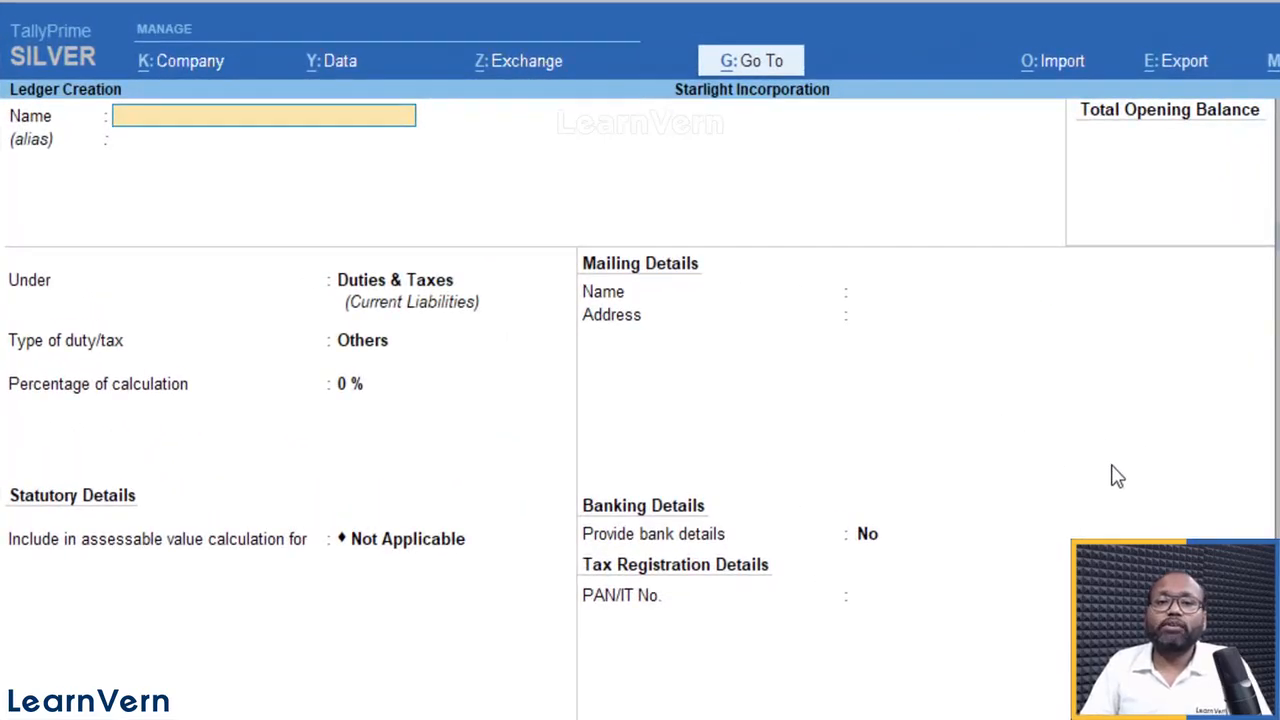
Name a ledger INPUT S GST under Duties & Taxes, with type GST and State Tax
type("INP")
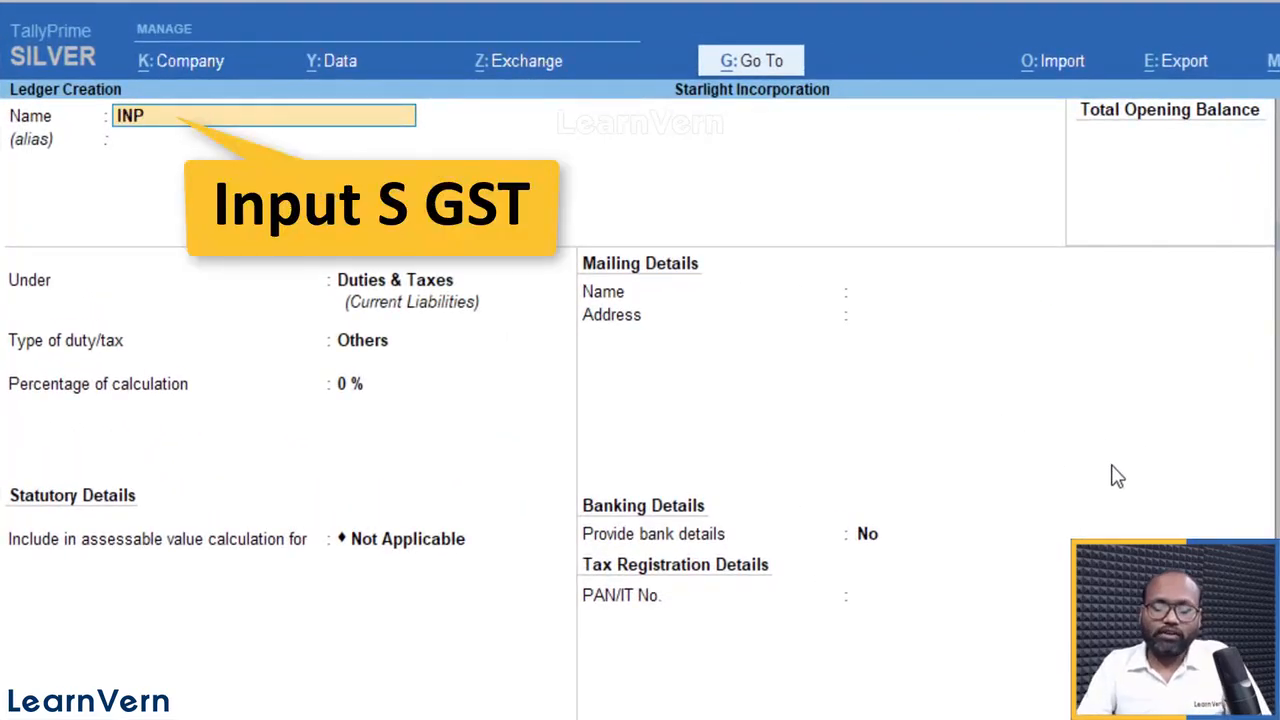
type("UT S GST")
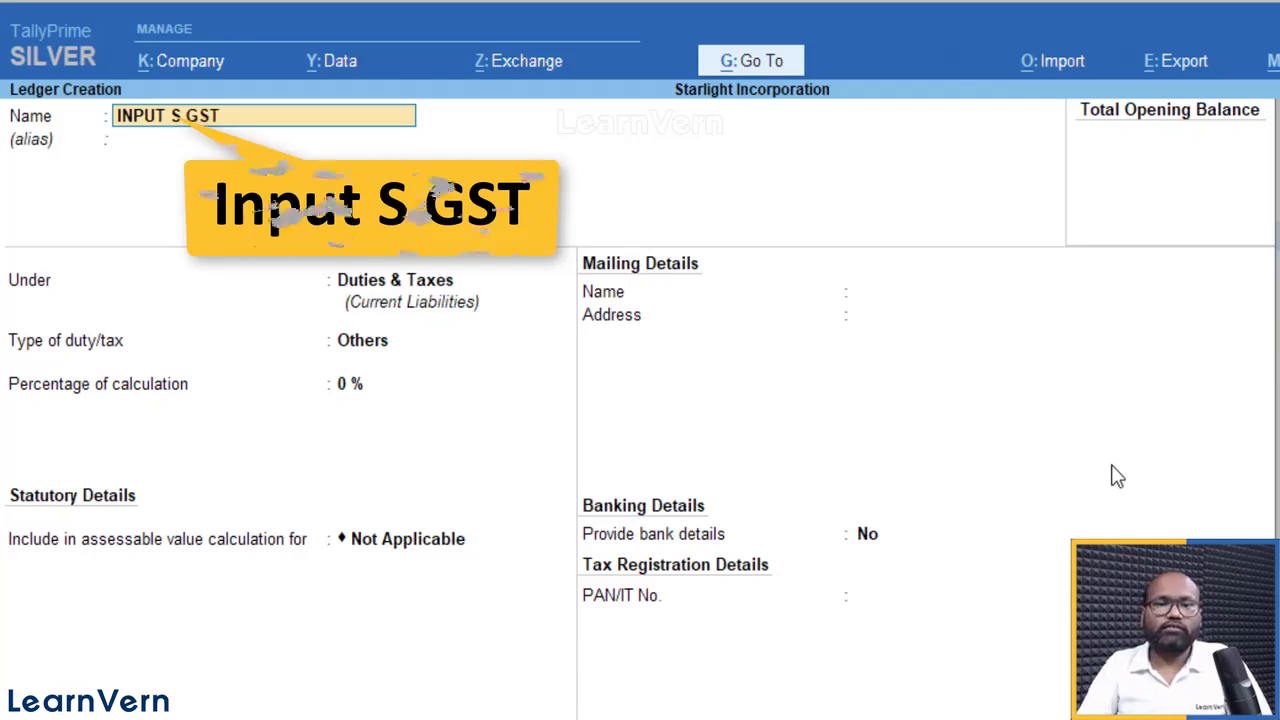
key("Return")
key("Return")
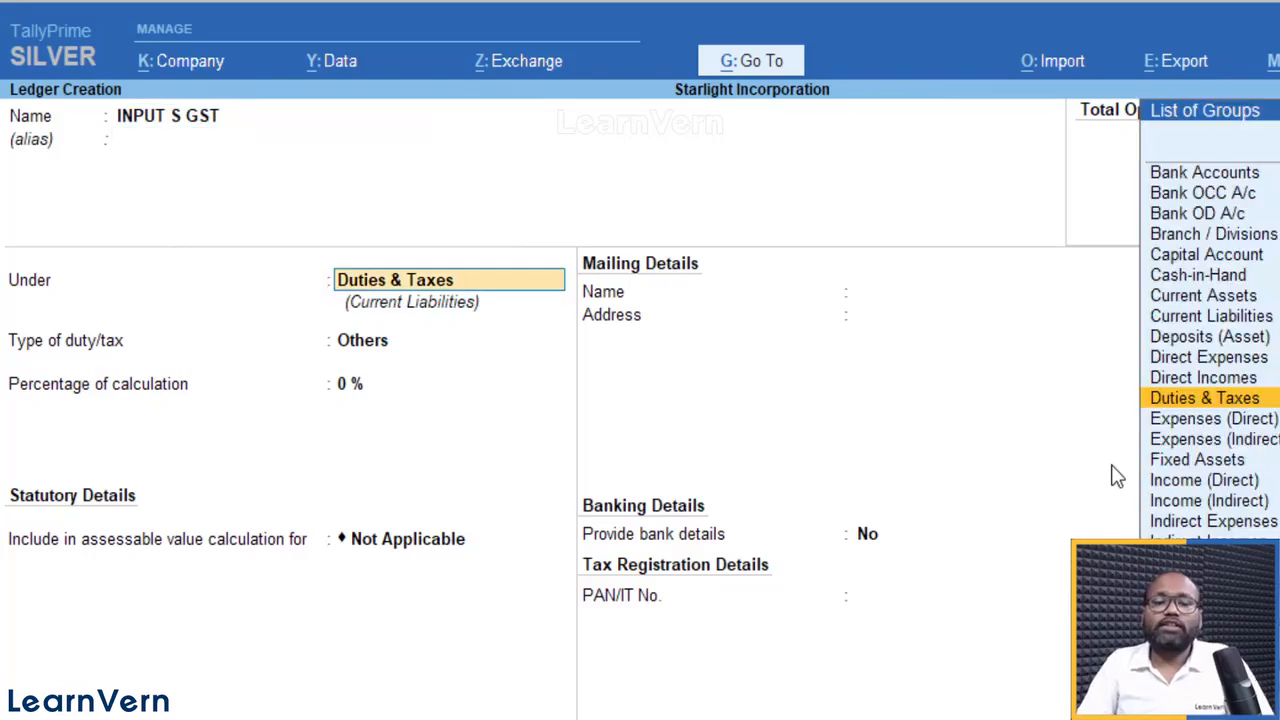
key("Return")
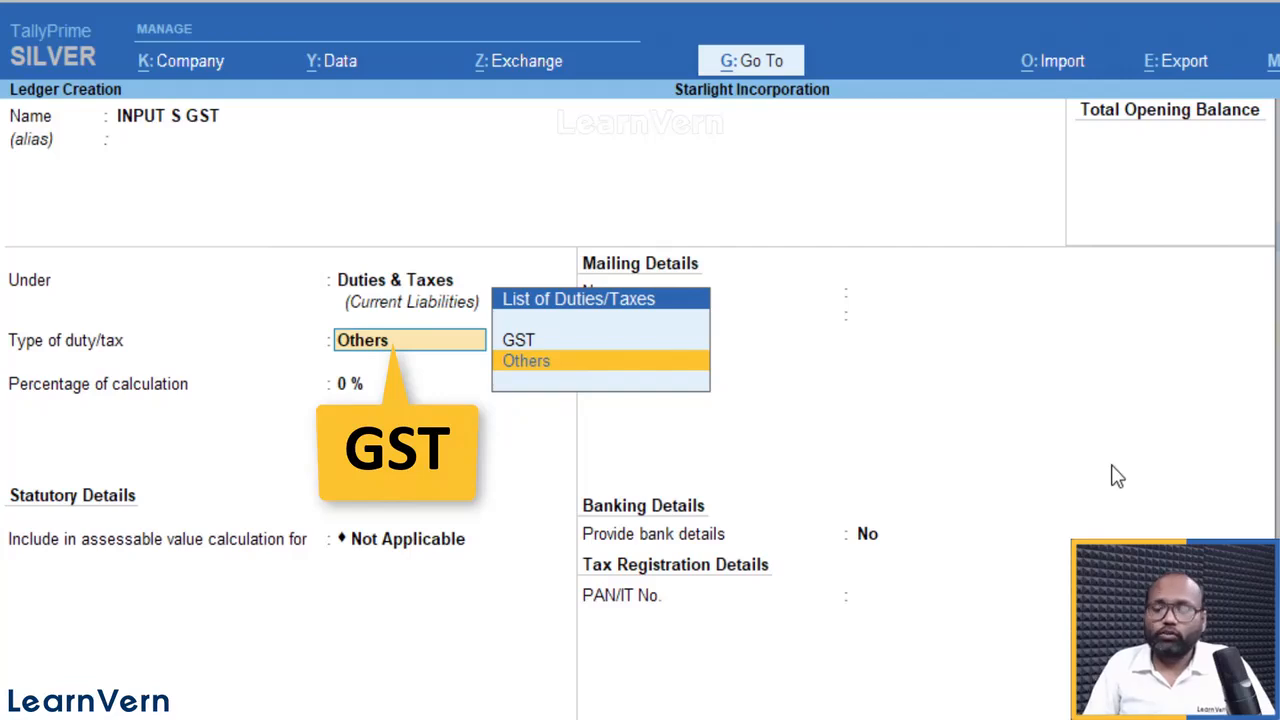
key("Up")
key("Return")
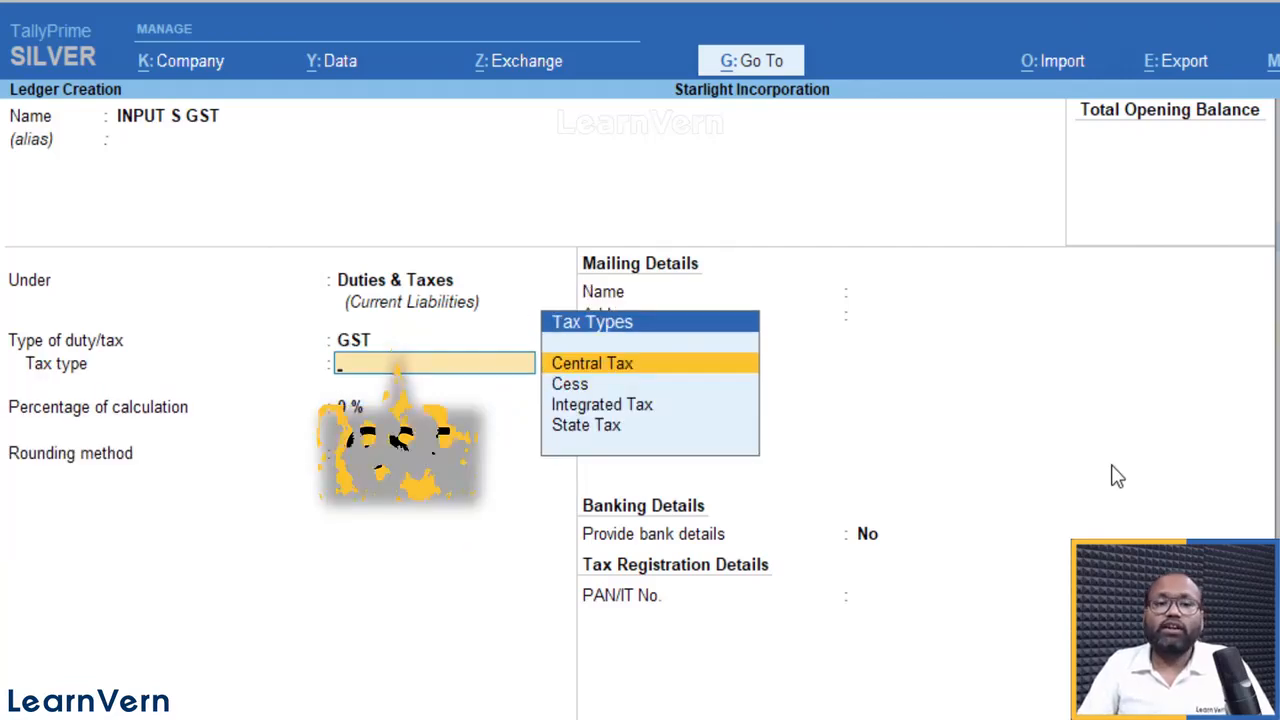
key("Down")
key("Down")
key("Down")
key("Return")
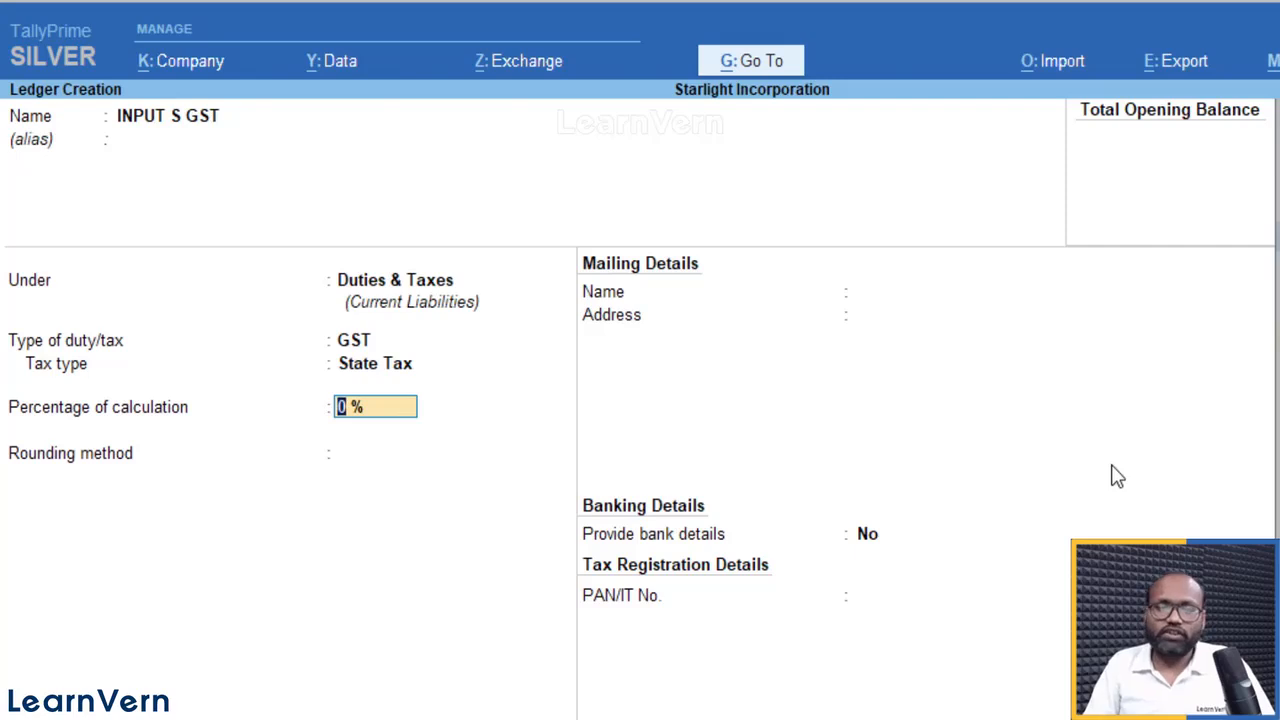
Keep 0 %, choose Normal Rounding with limit 1, and save the ledger
key("Return")
key("Down")
key("Down")
key("Return")
type("1")
key("Return")
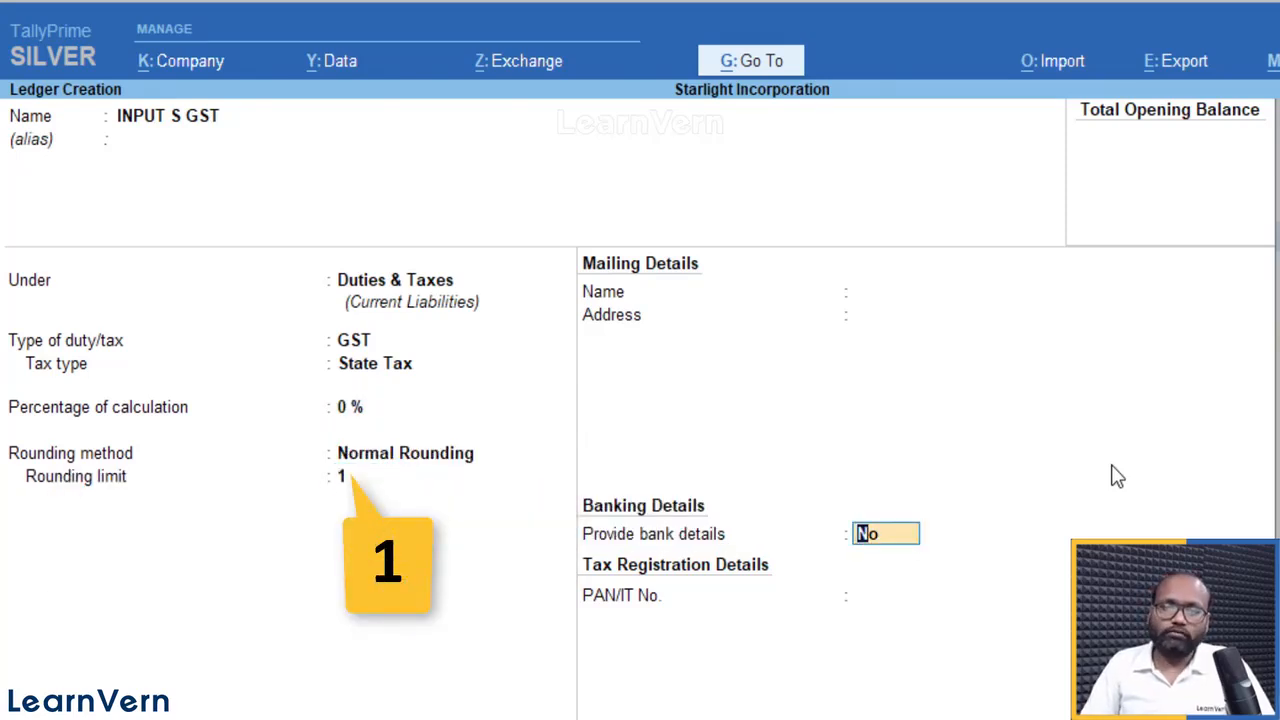
key("Return")
key("Return")
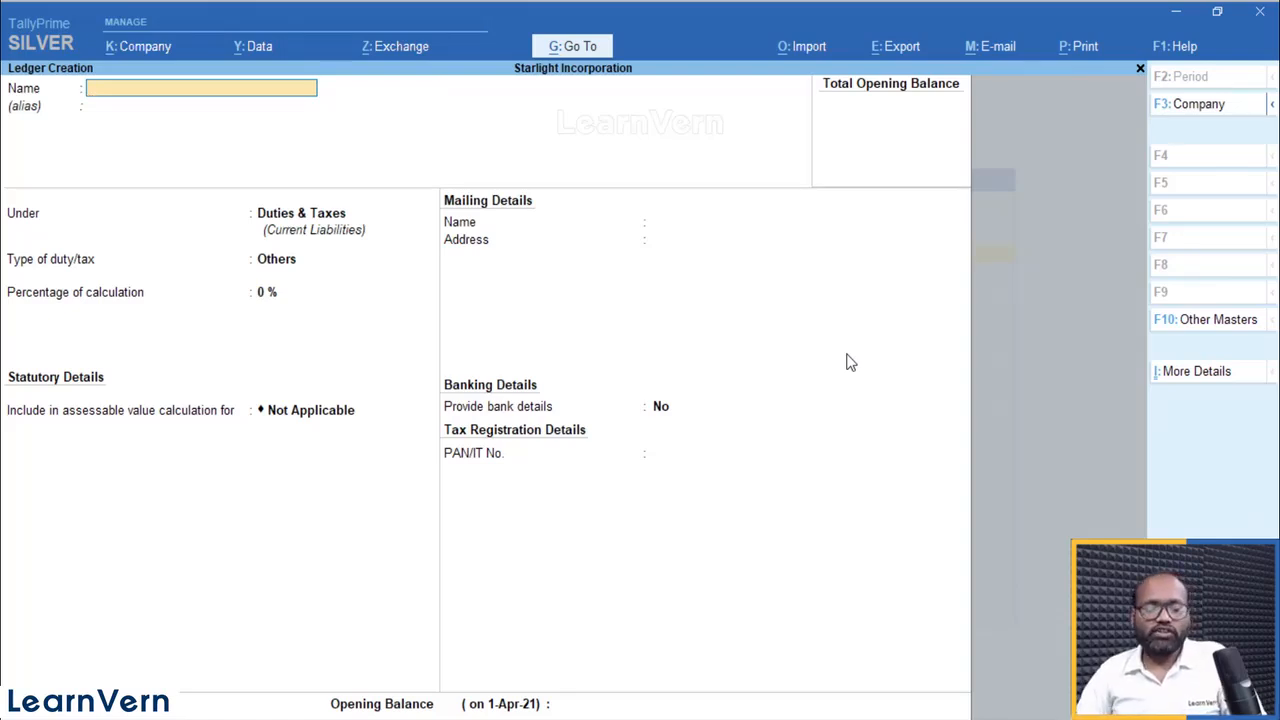
Escape out of the blank Ledger Creation form to the Gateway of Tally
key("alt")
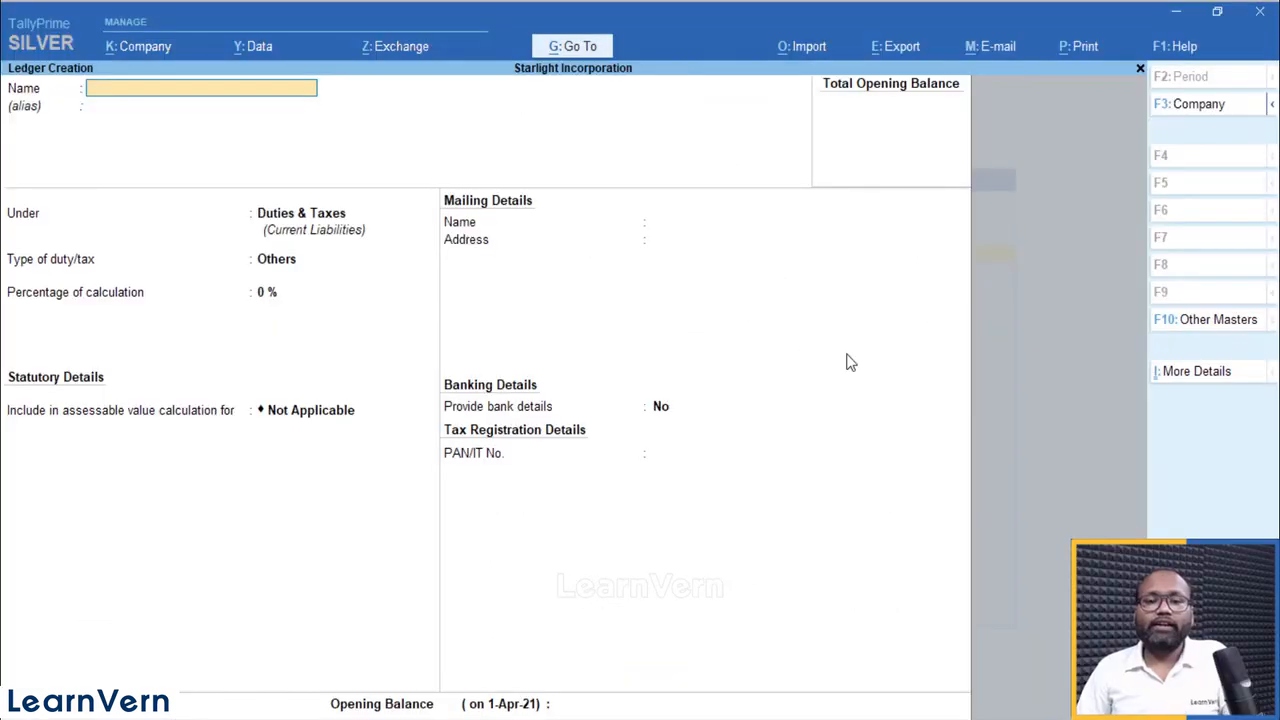
key("Escape")
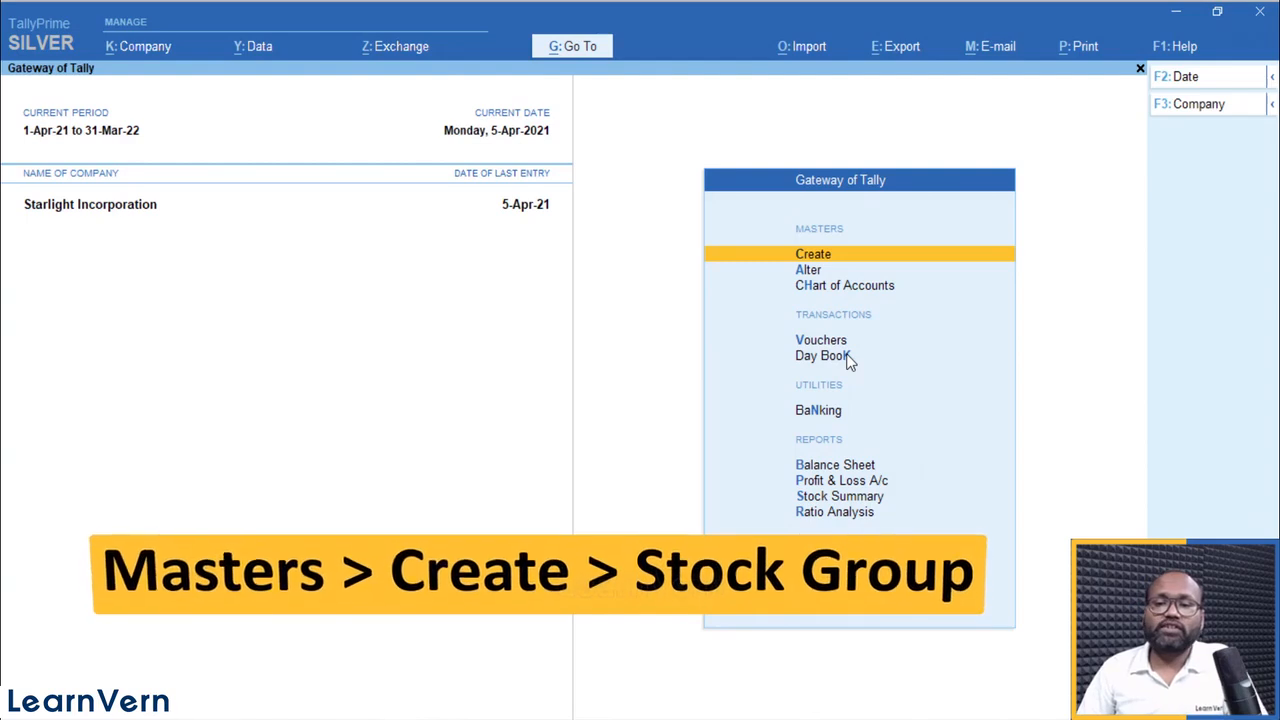
Open the Create list of masters and highlight Stock Group among the Inventory Masters
key("Return")
key("Down")
key("Down")
key("Down")
key("Down")
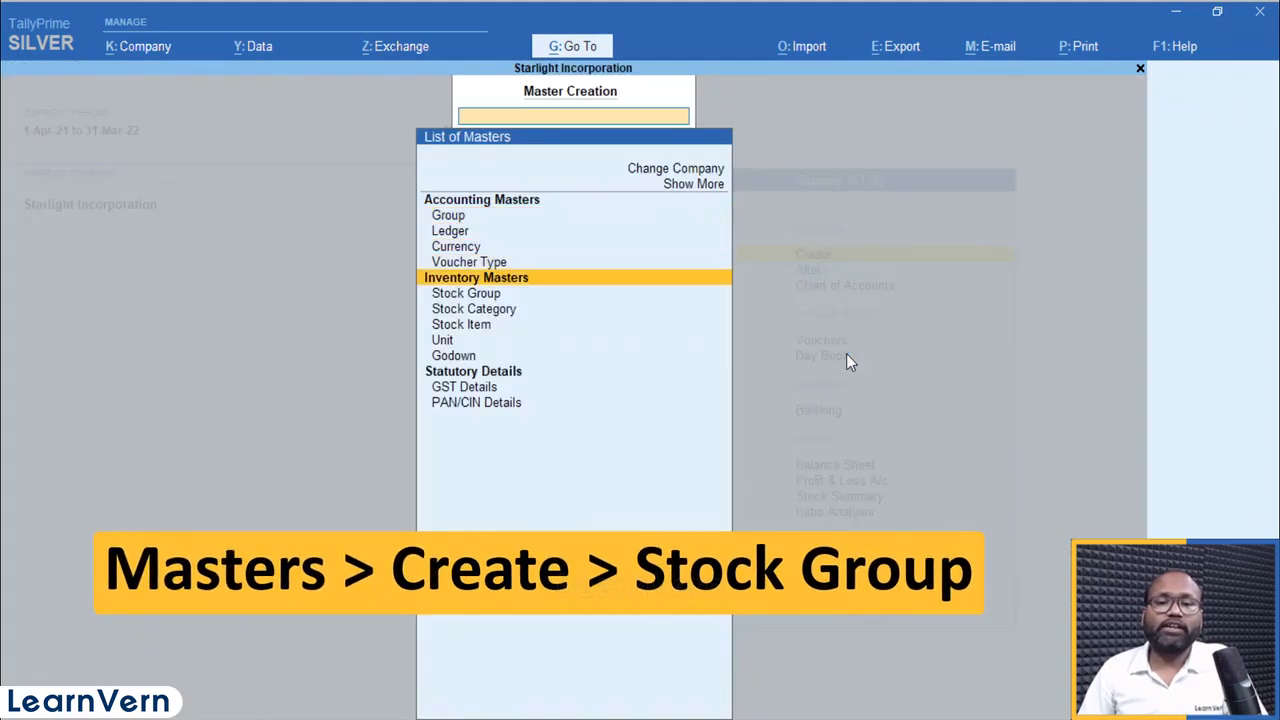
key("Down")
key("Down")
key("Down")
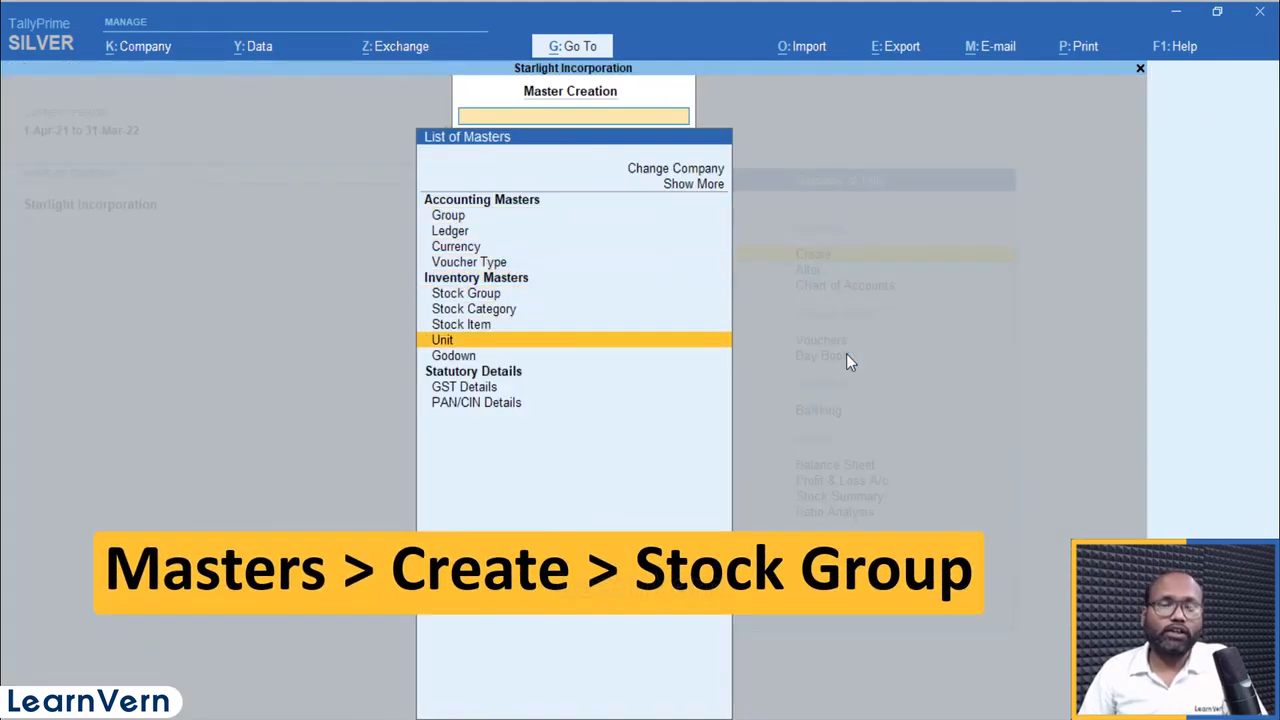
key("Up")
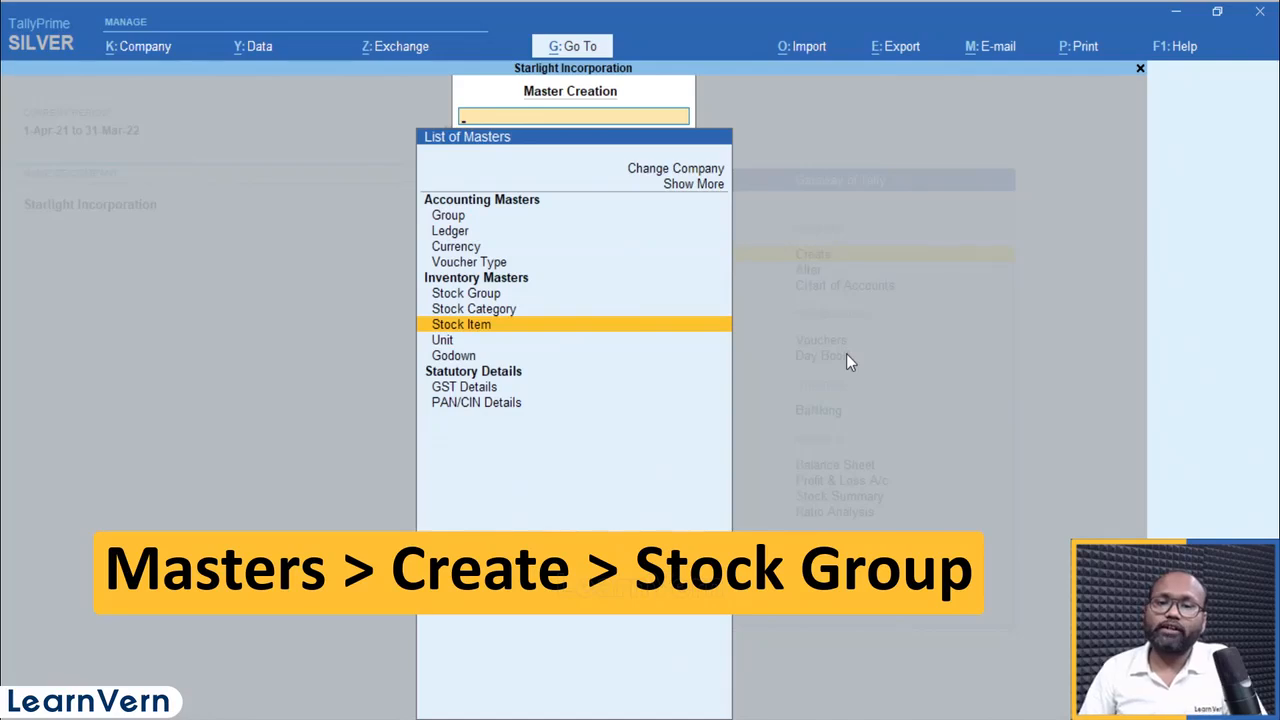
key("Up")
key("Up")
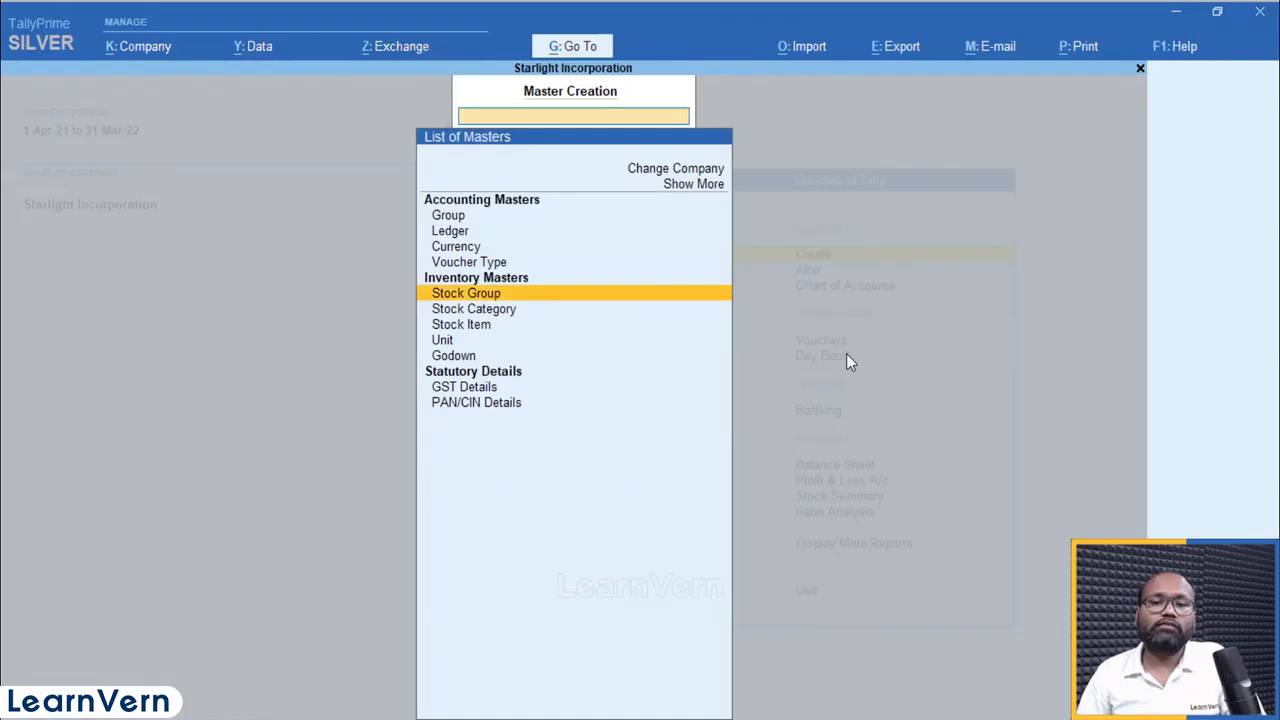
key("Up")
key("Down")
key("Down")
key("Down")
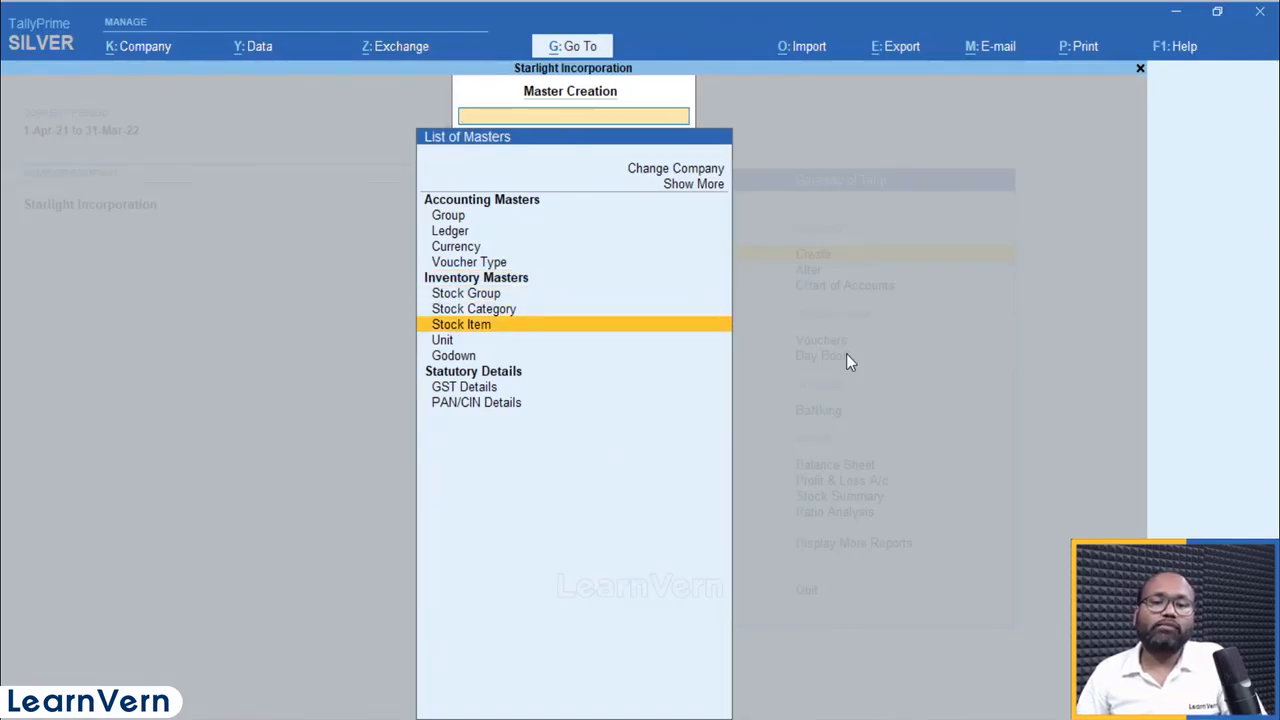
key("Up")
key("Up")
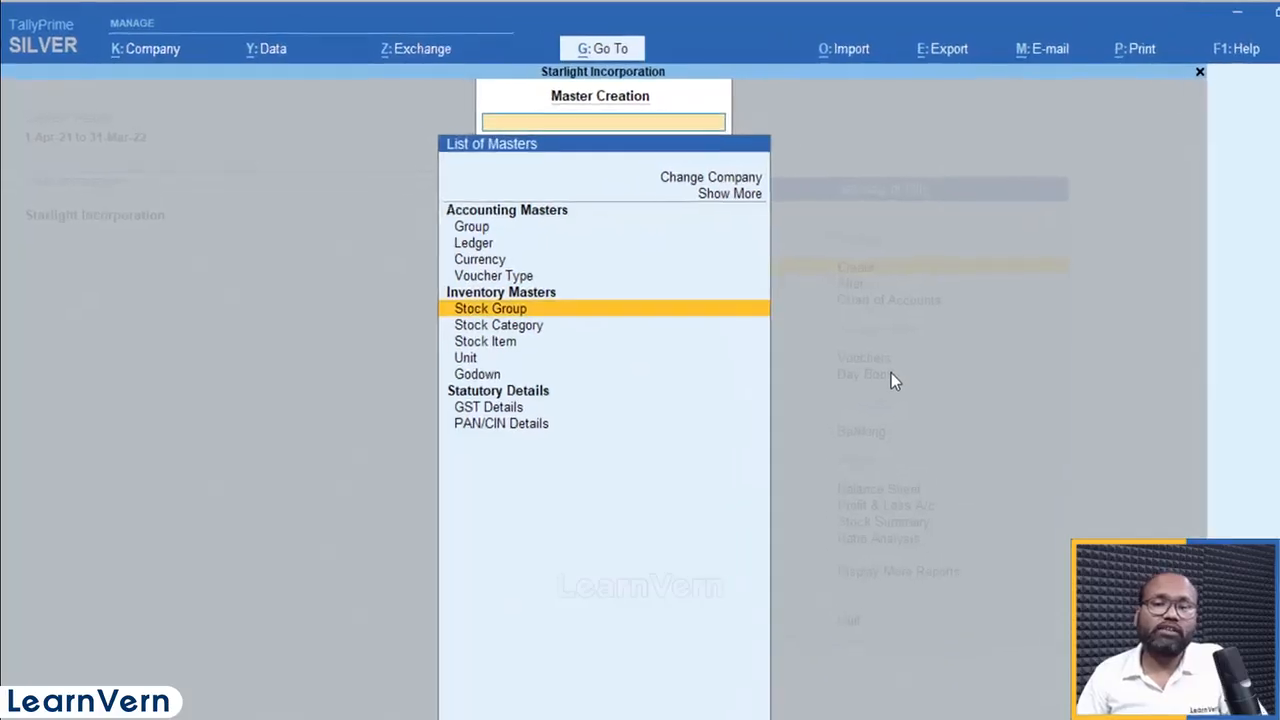
key("Return")
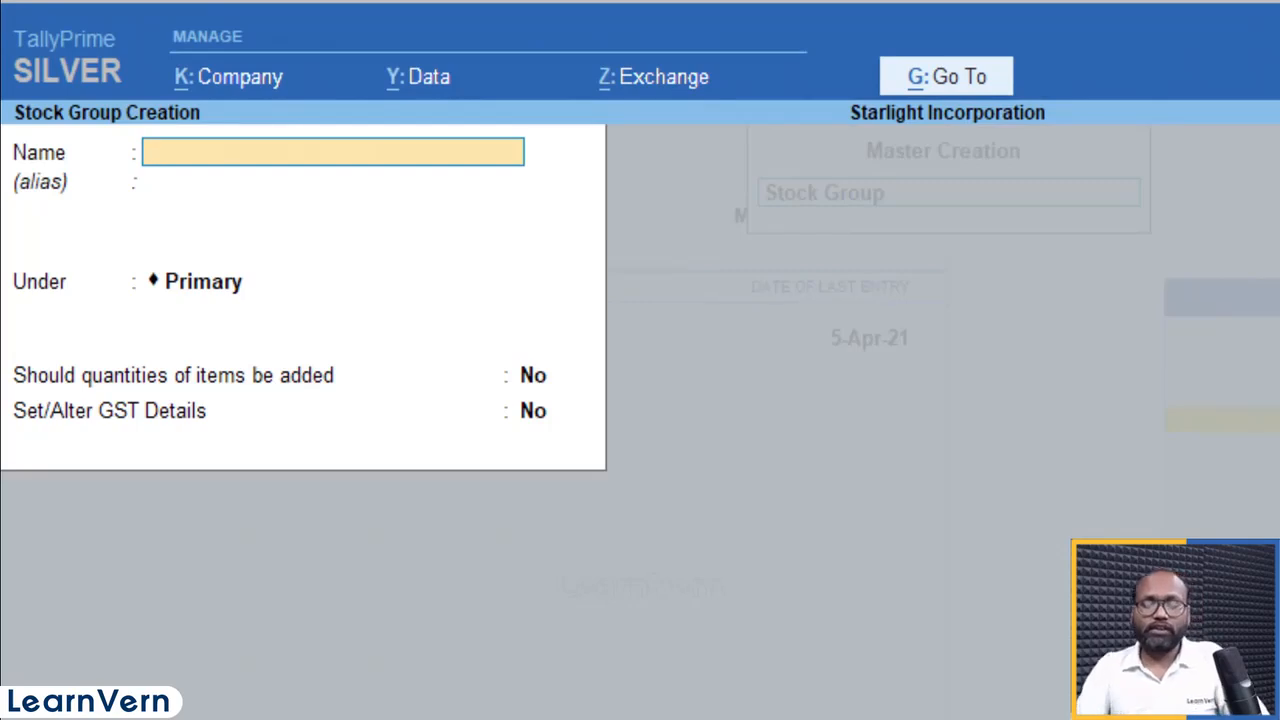
type("LAPTOP")
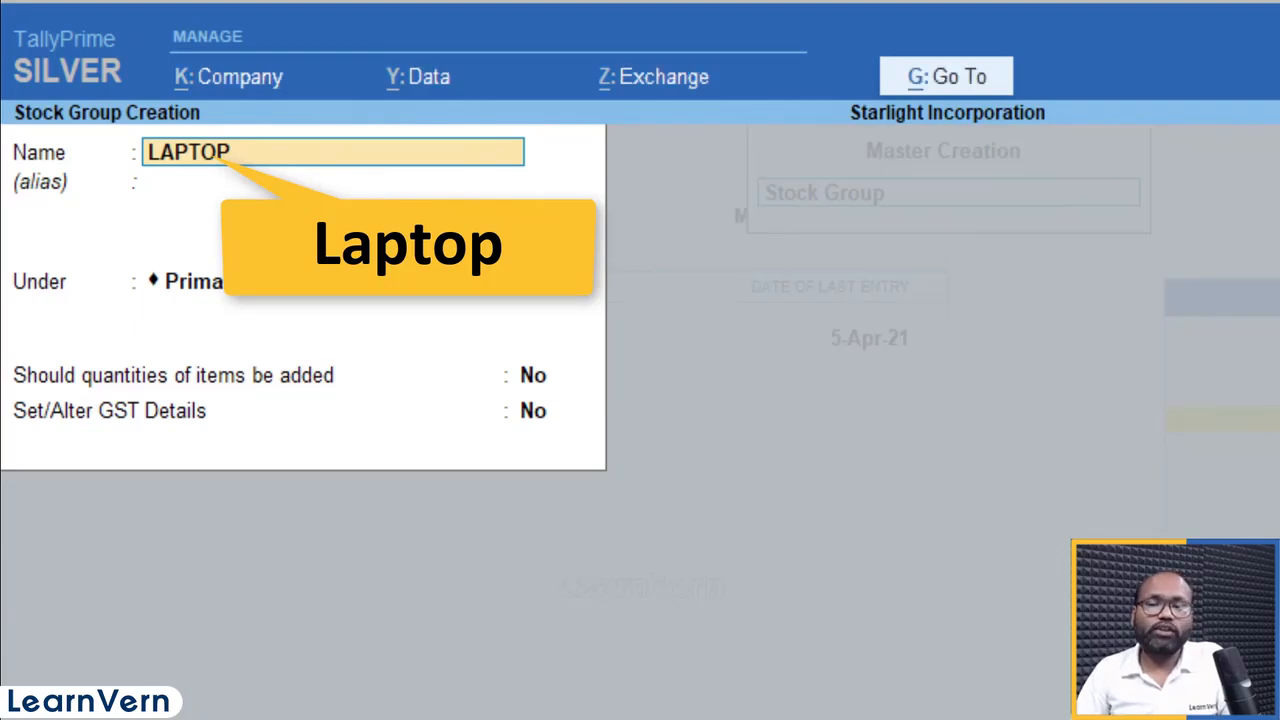
key("ctrl+a")
key("Escape")
key("Return")
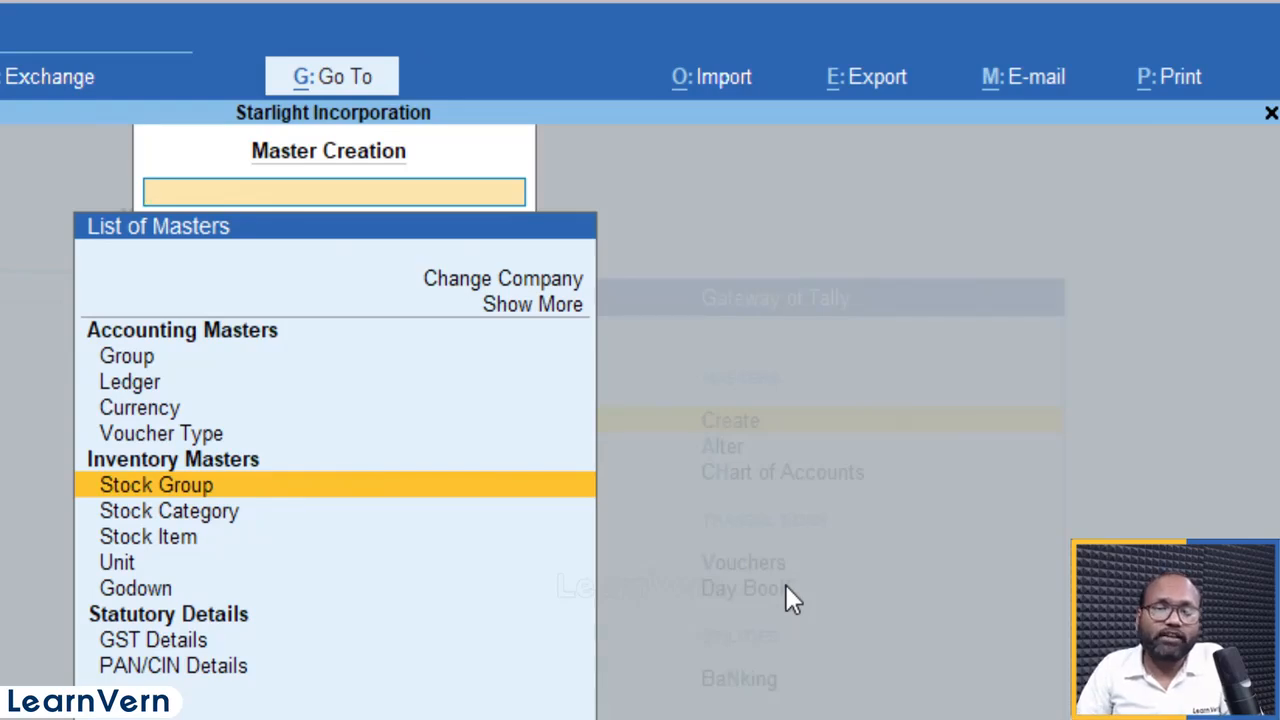
Browse the HP Envy 13" and HP Pavilion 13" stock items under Alter, then return to the Gateway
key("Escape")
key("Down")
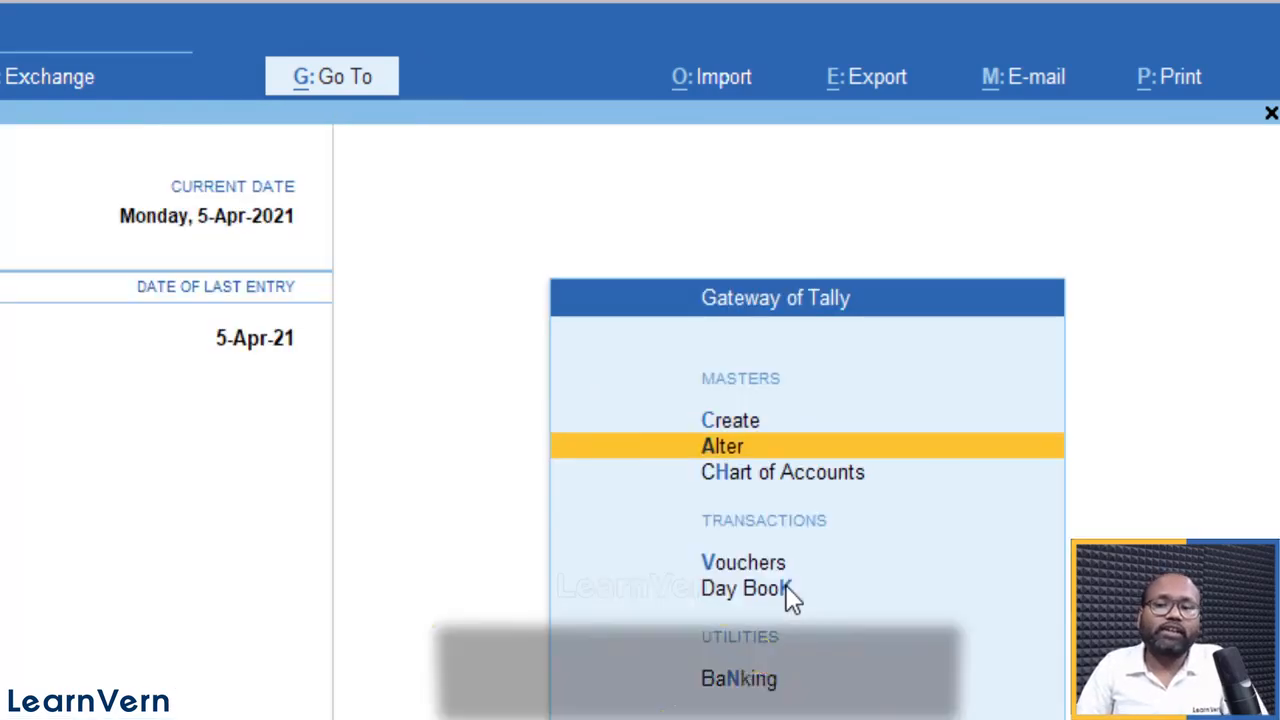
key("Return")
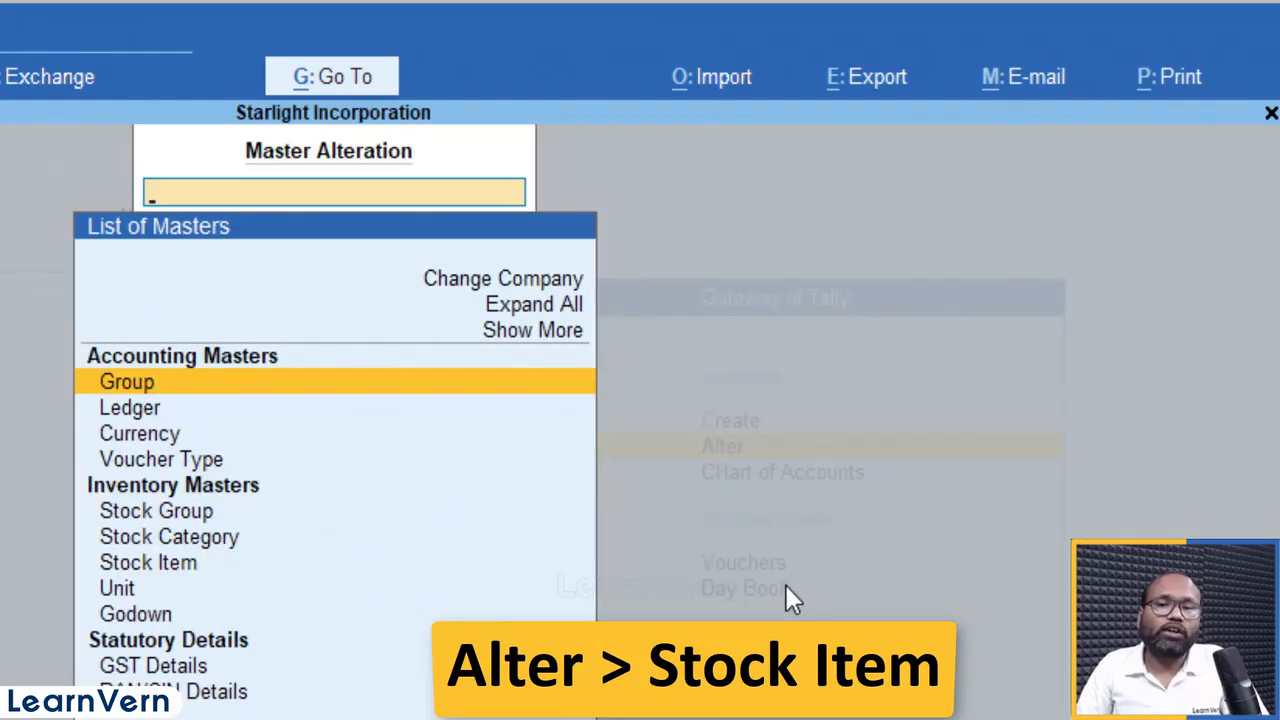
key("Down")
key("Down")
key("Down")
key("Down")
key("Down")
key("Down")
key("Down")
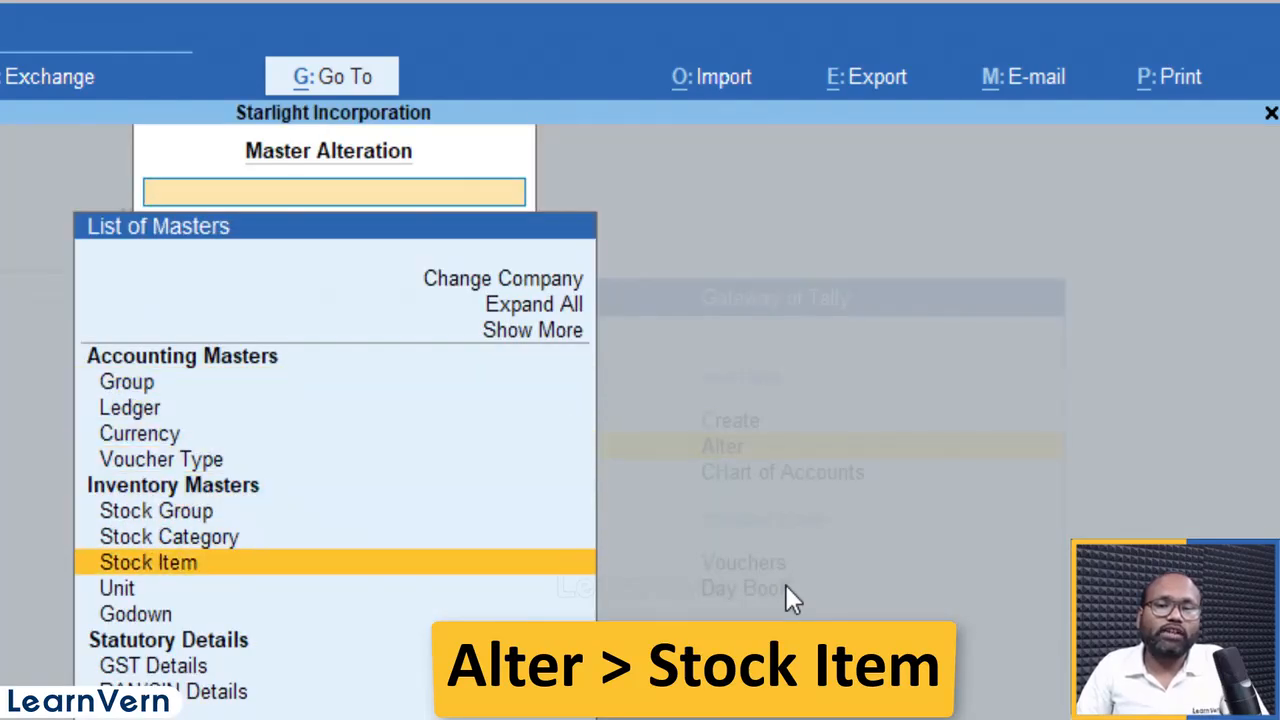
key("Return")
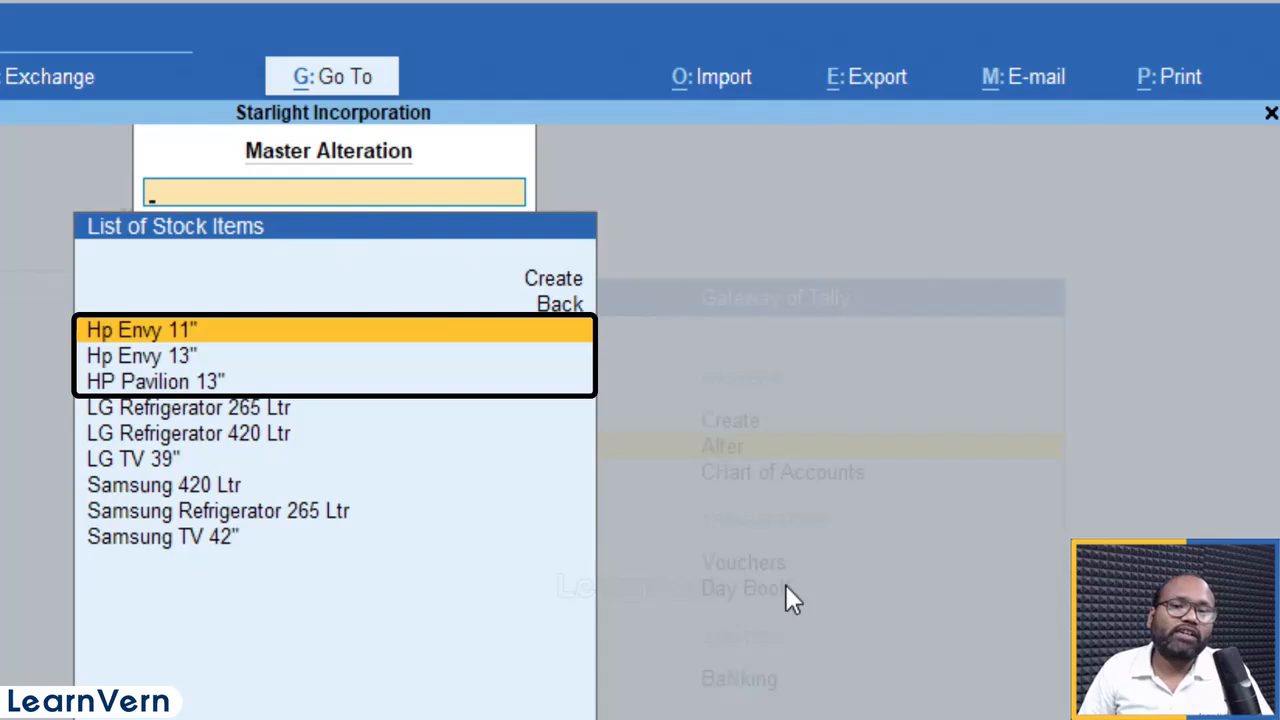
key("Down")
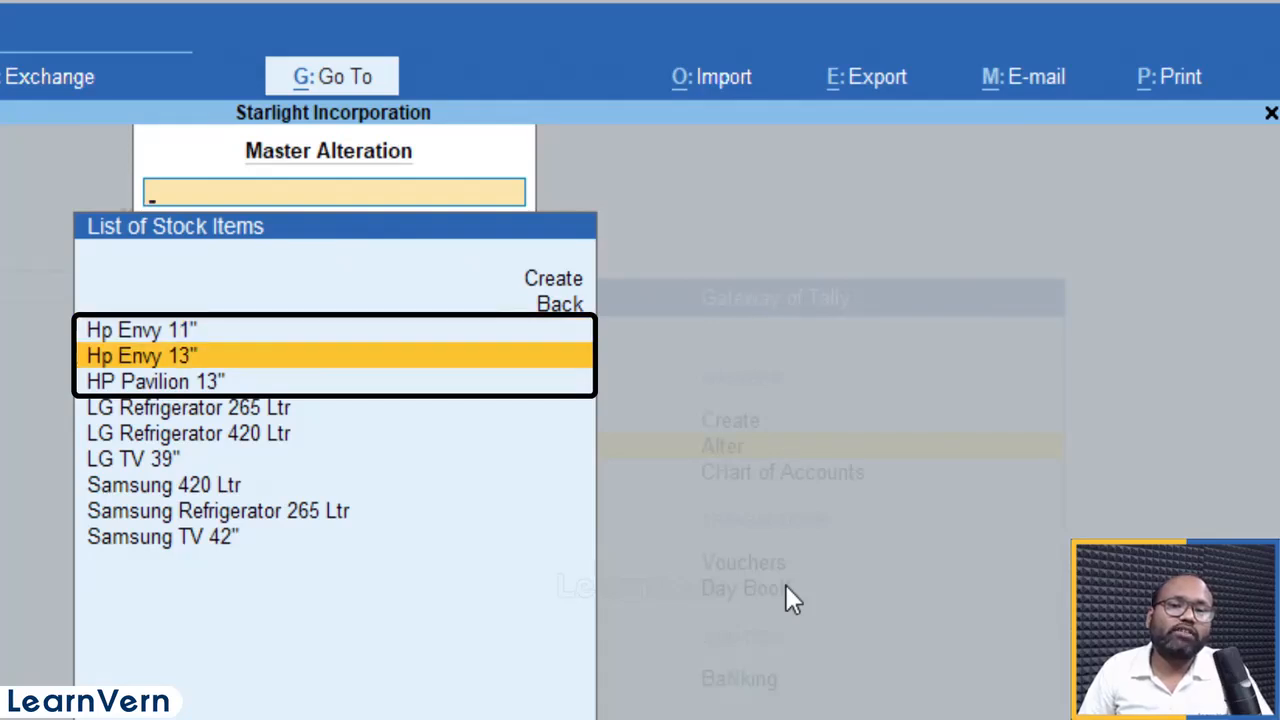
key("Down")
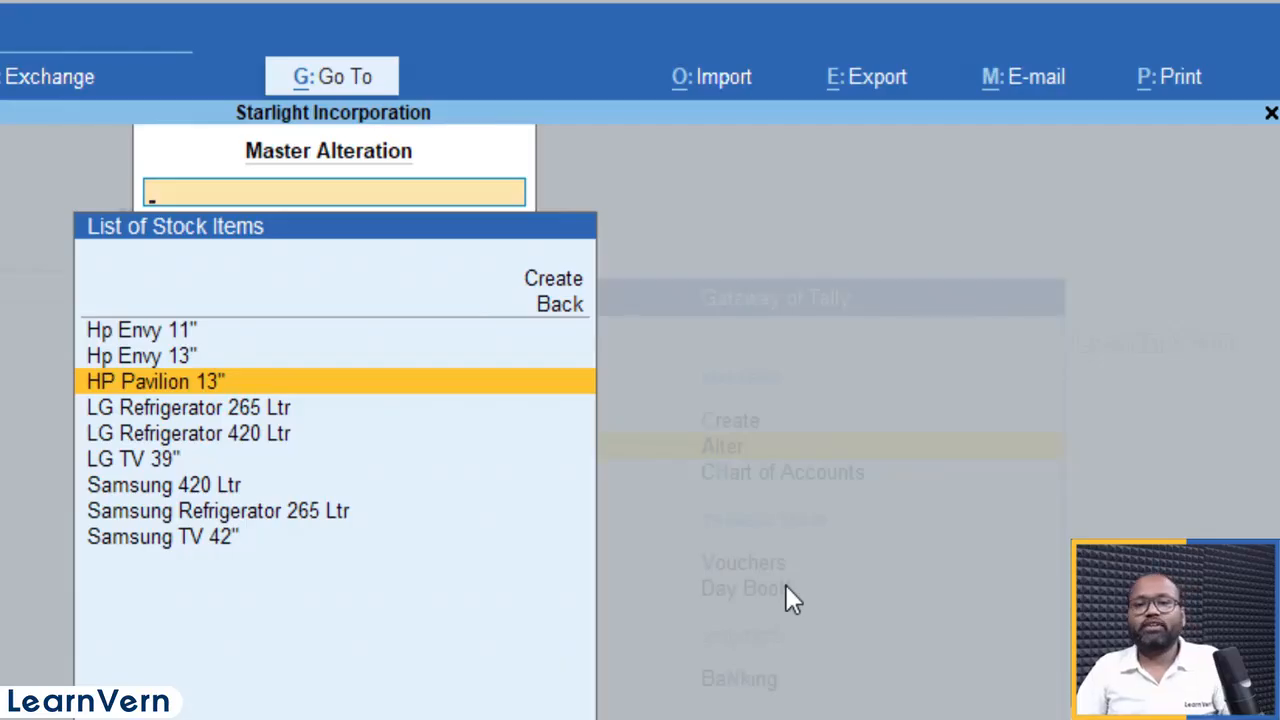
key("Escape")
key("Escape")
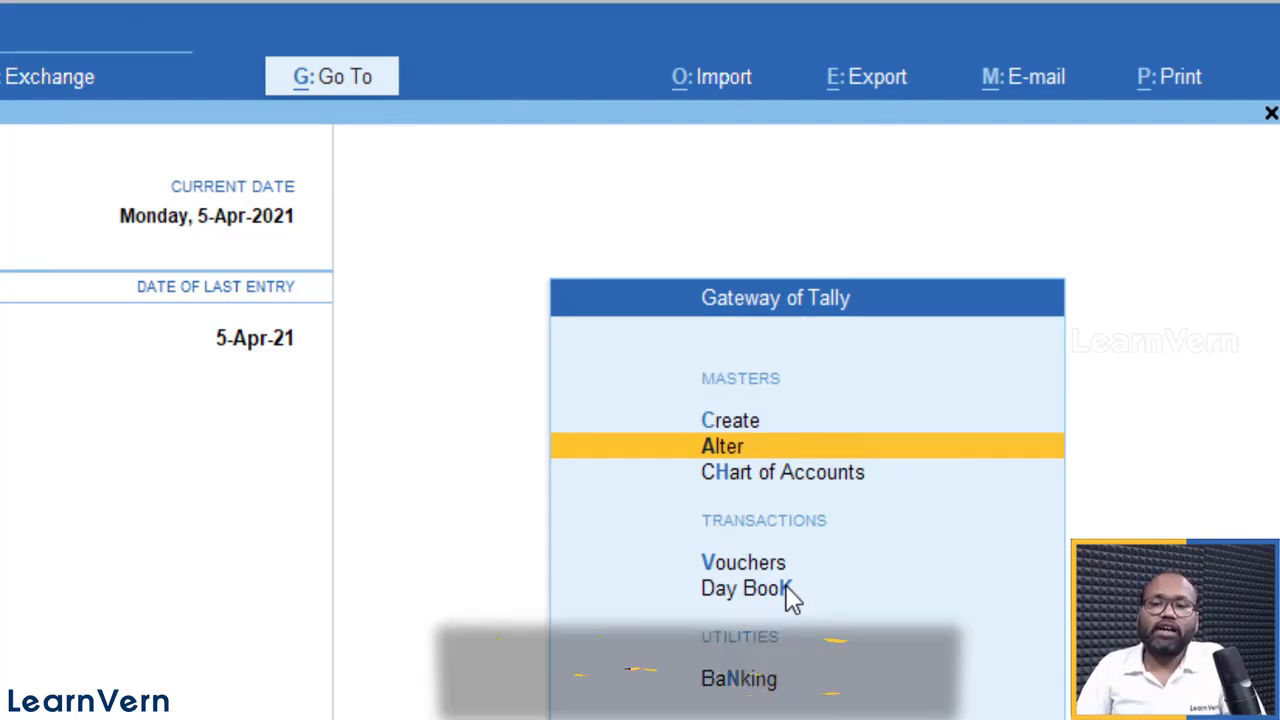
Review the HP Envy 13" and HP Pavilion 13" items in the Alter stock item list
key("Return")
key("Down")
key("Down")
key("Down")
key("Down")
key("Down")
key("Down")
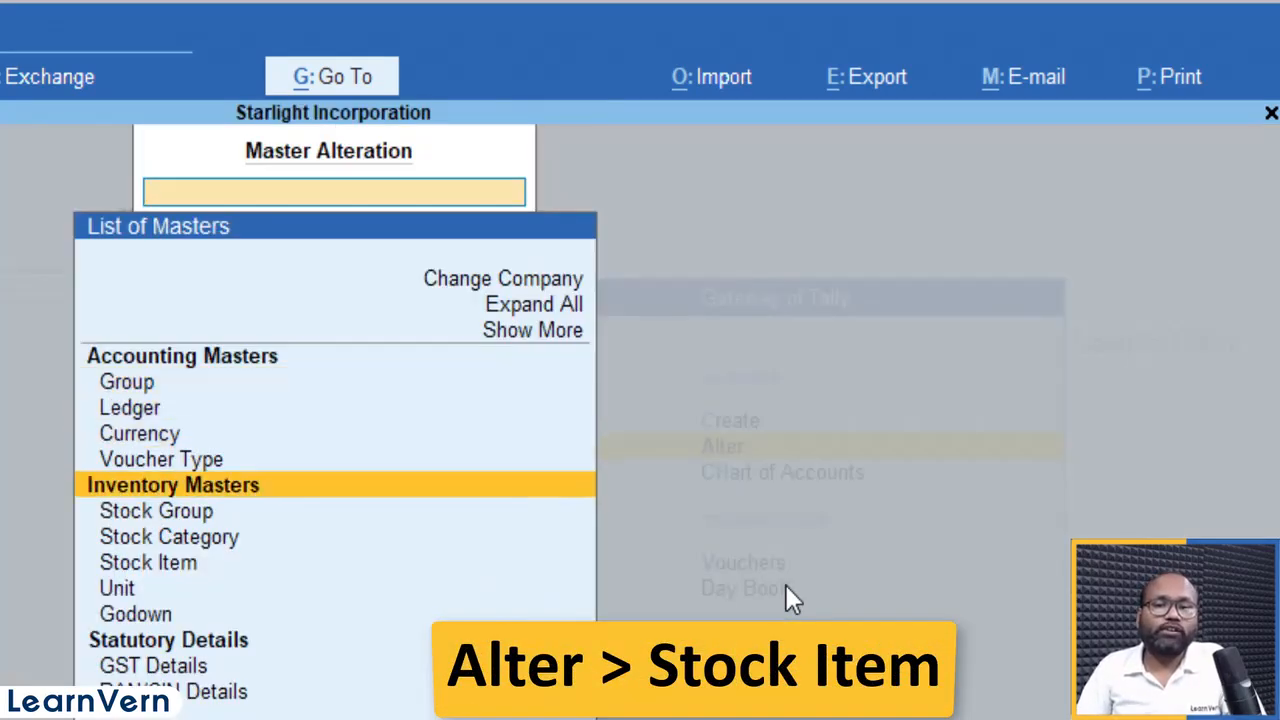
key("Return")
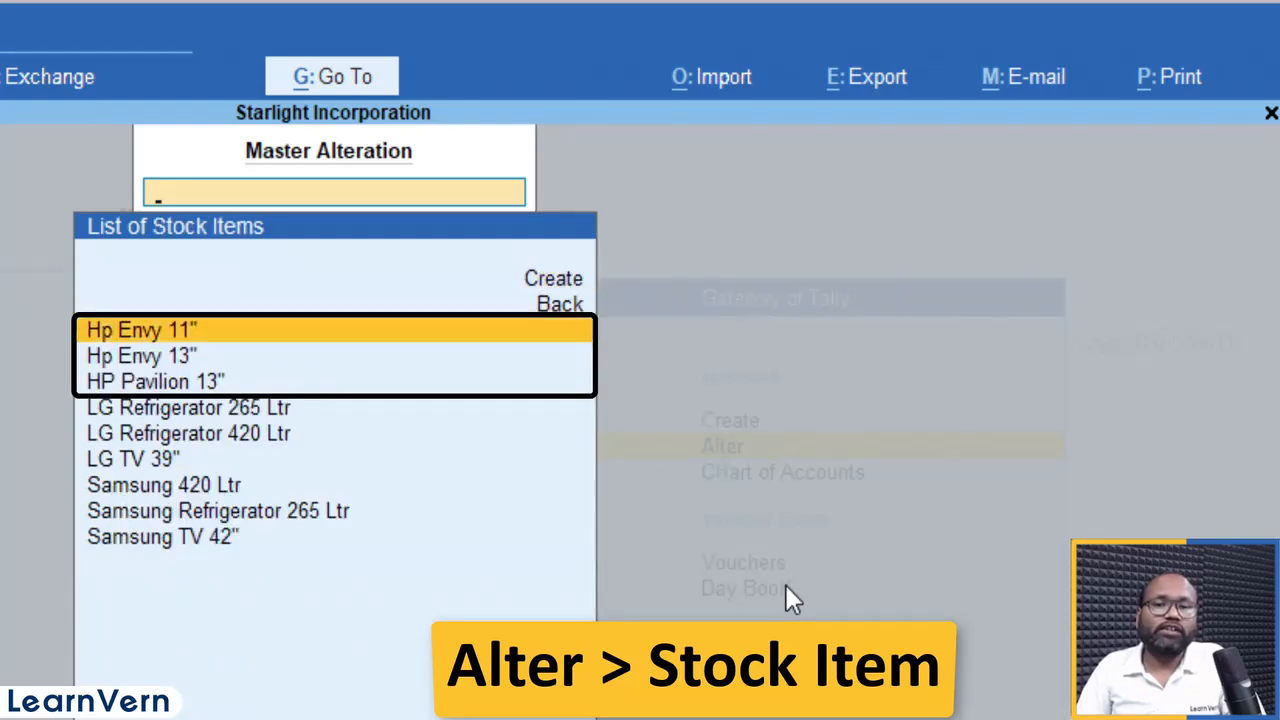
key("Down")
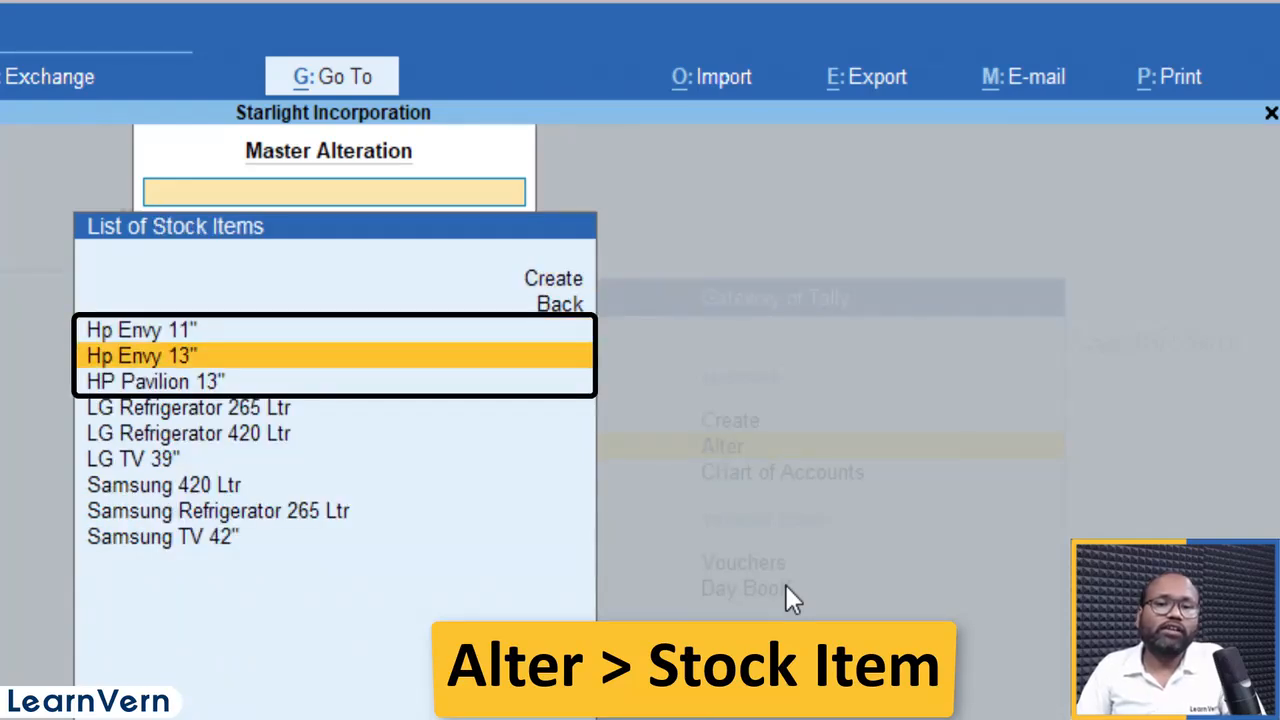
key("Down")
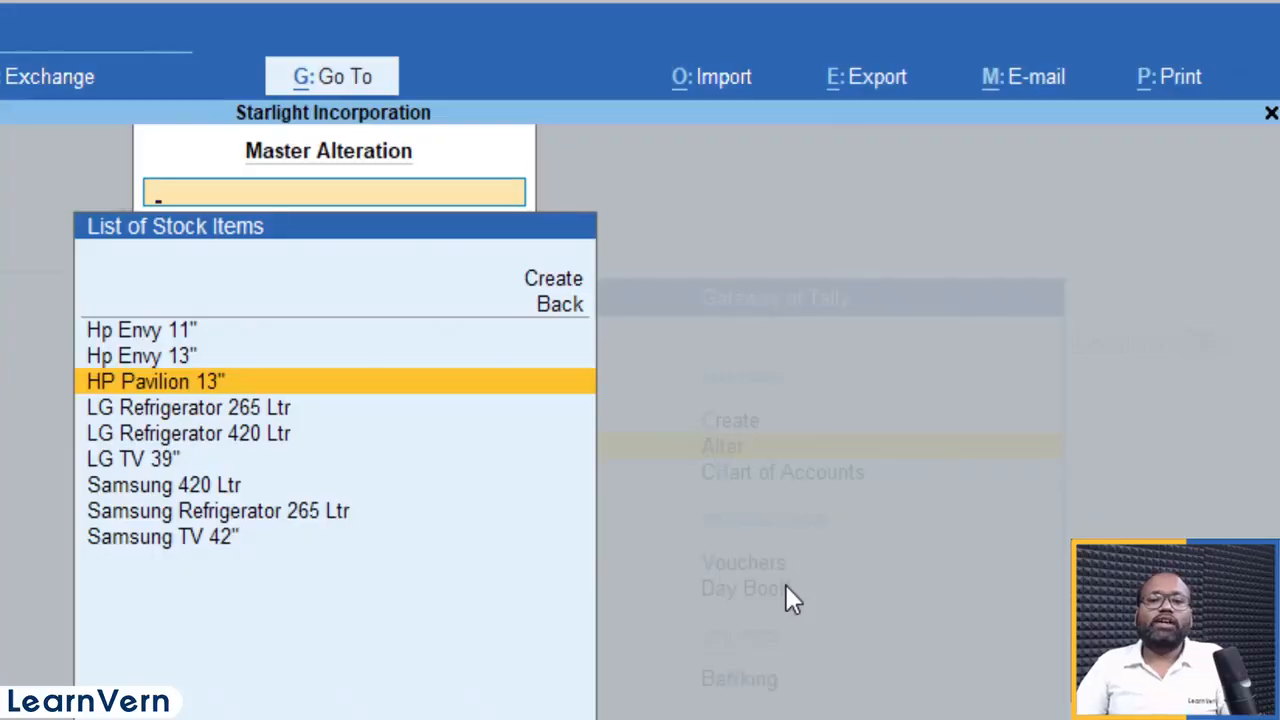
key("Up")
key("Up")
Go back to the Gateway, enter Create and highlight Stock Item
key("Escape")
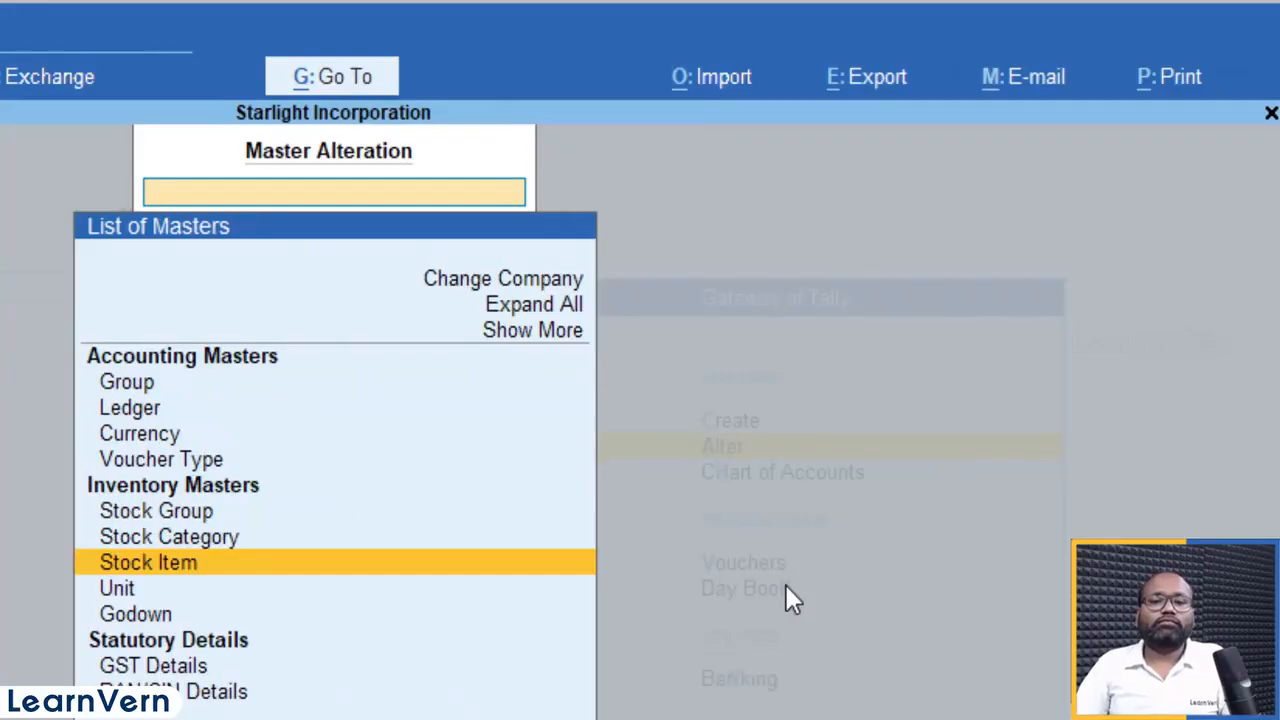
key("Up")
key("Up")
key("Escape")
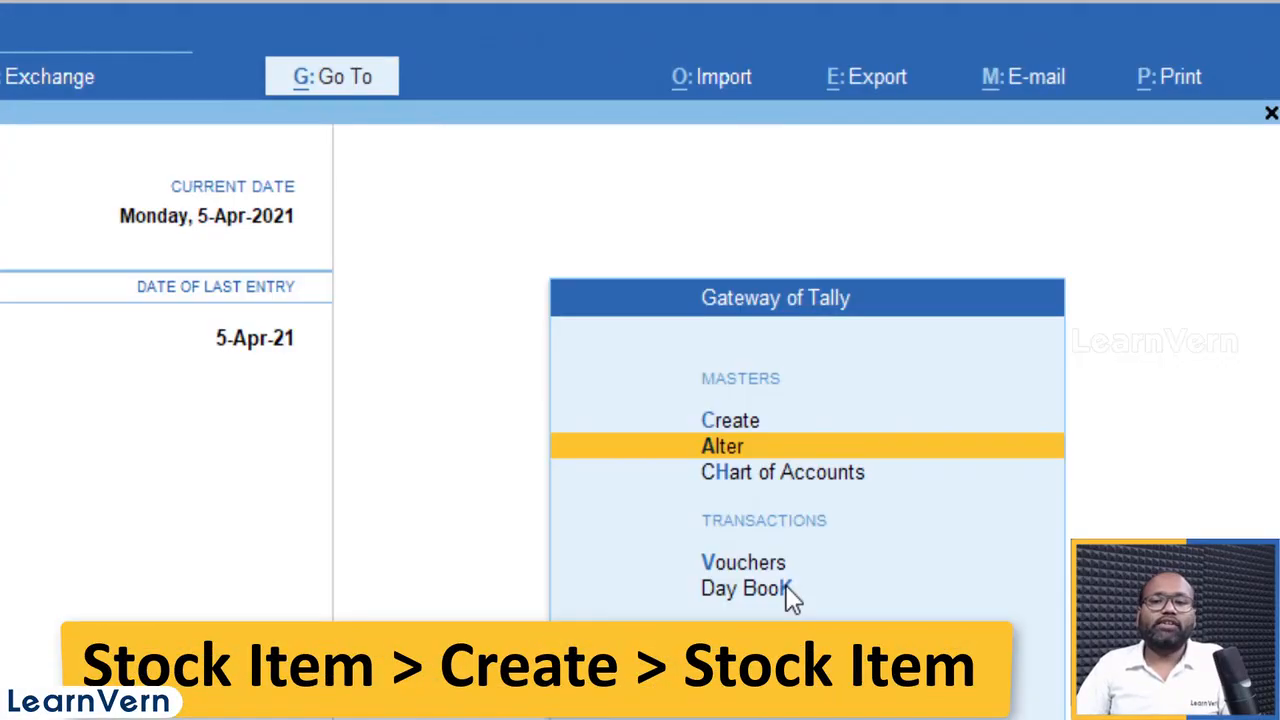
key("Up")
key("Return")
key("Down")
key("Down")
key("Down")
key("Down")
key("Down")
key("Down")
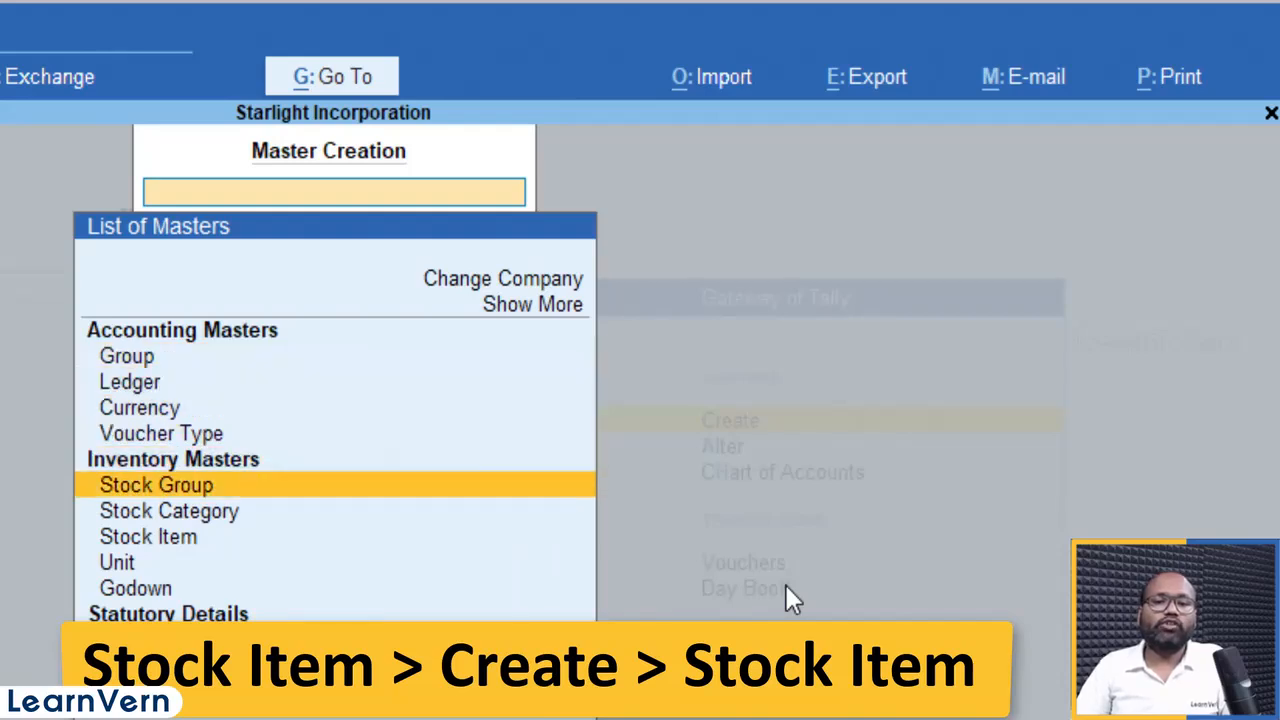
Start a new stock item named HP Pavilion 11"
key("Return")
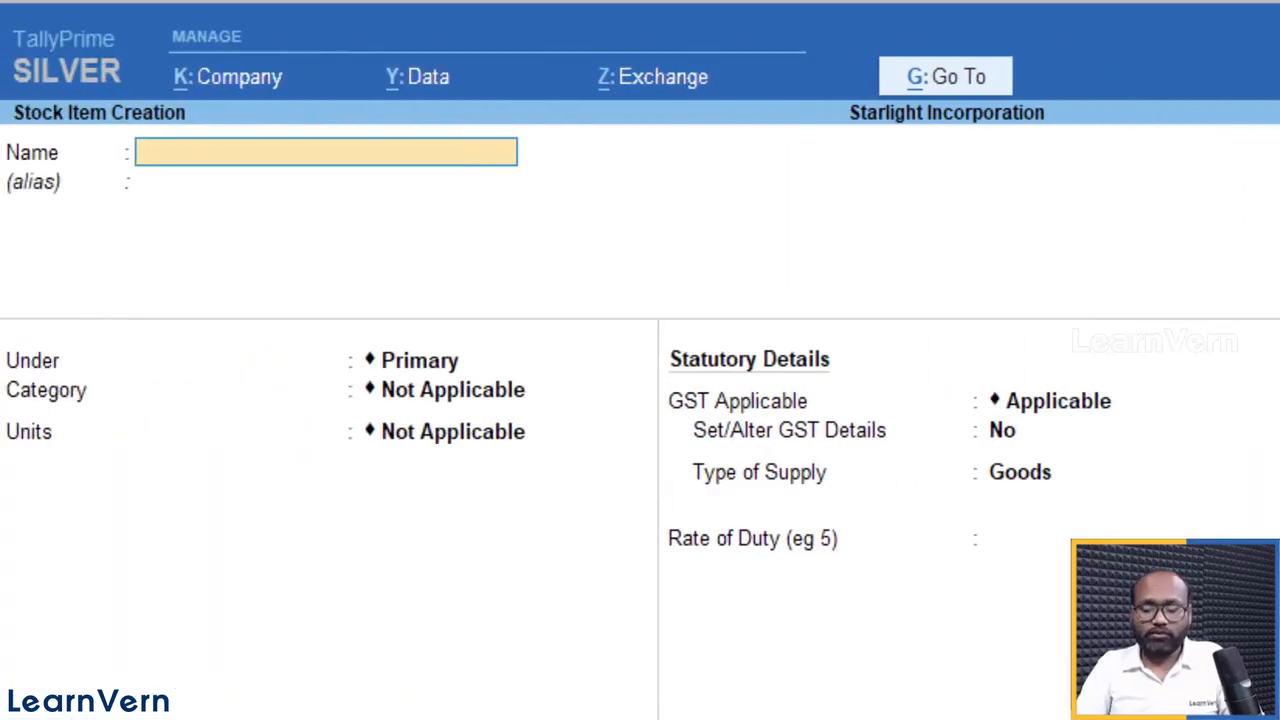
type("Hp")
key("BackSpace")
type("P")
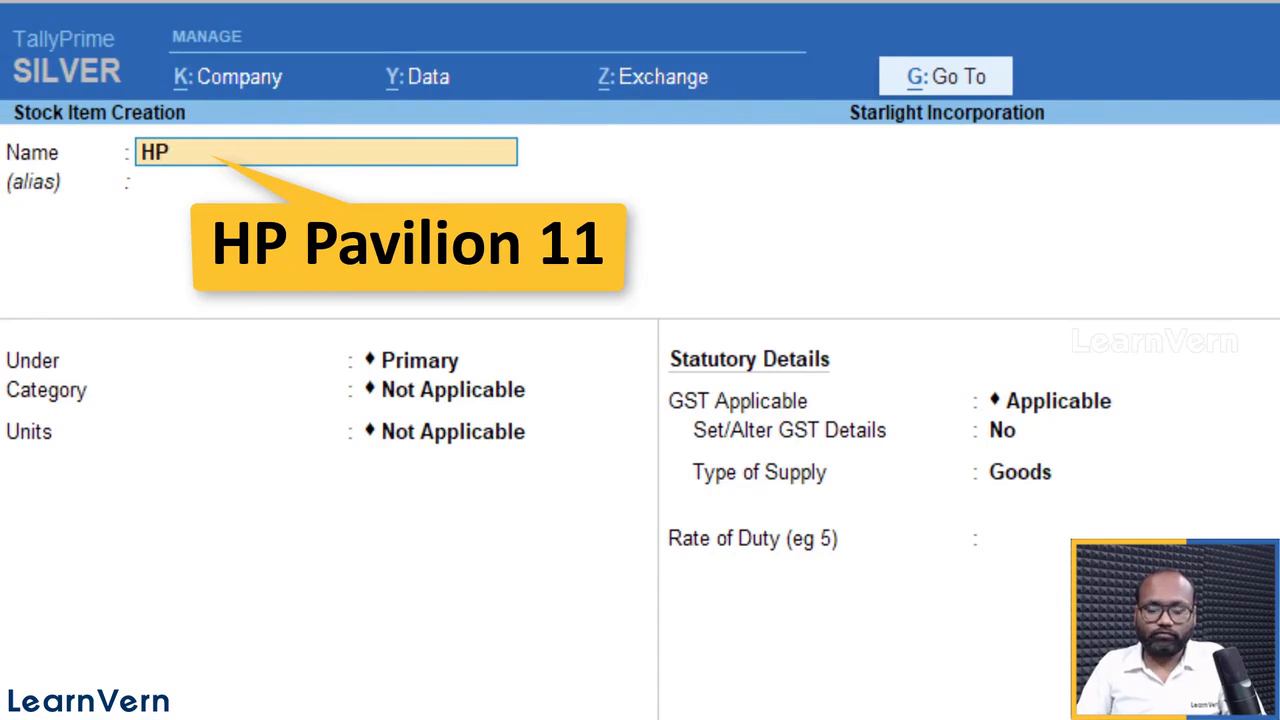
type(" P")
key("BackSpace")
type("Pav")
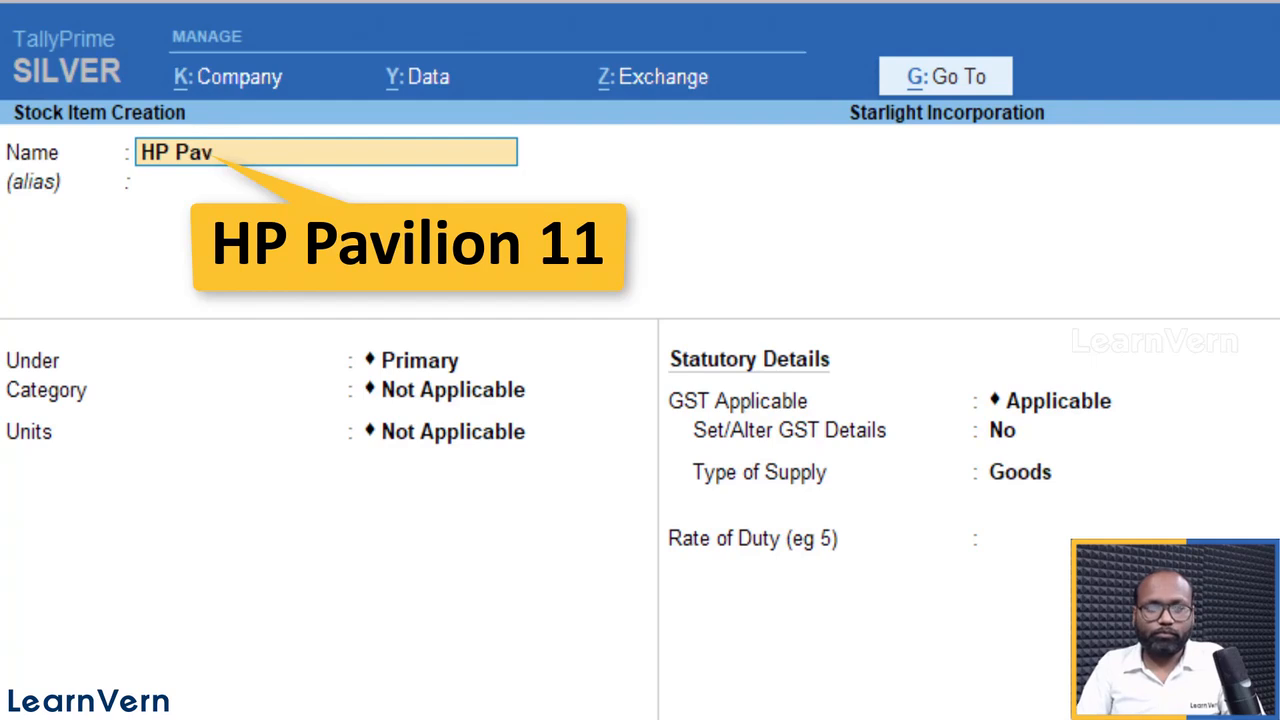
type("ilion 11\"")
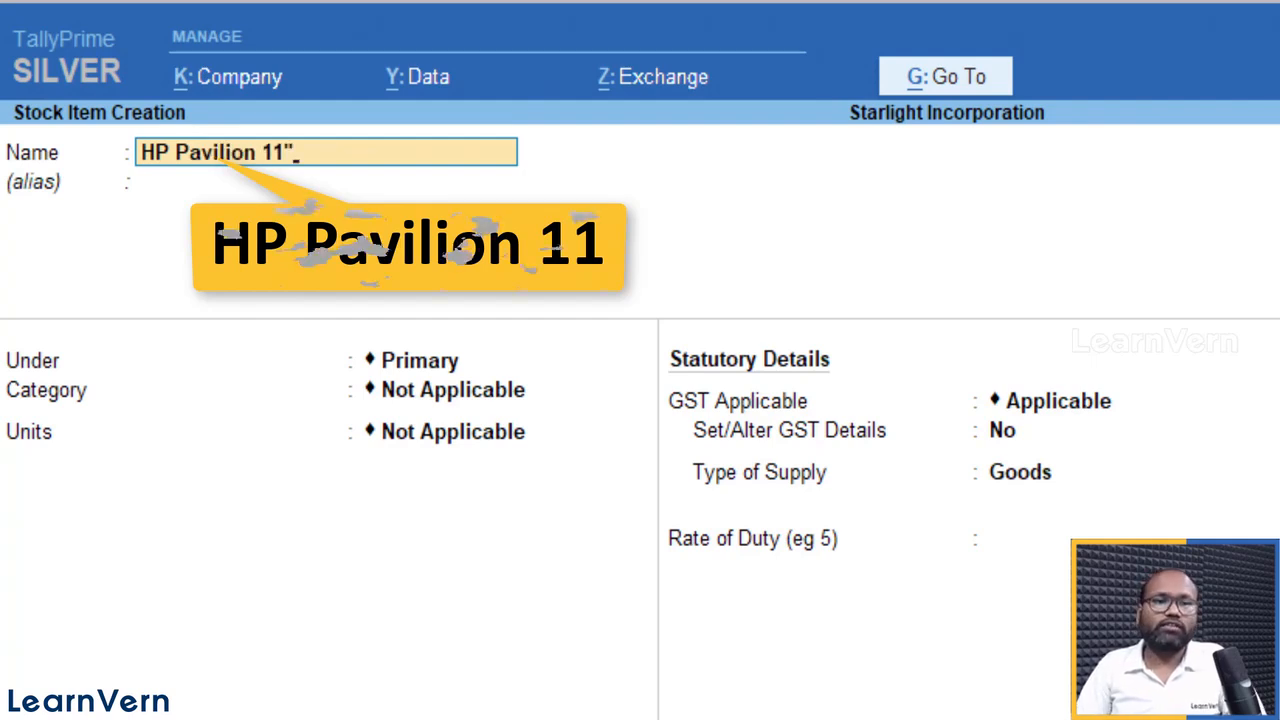
key("Return")
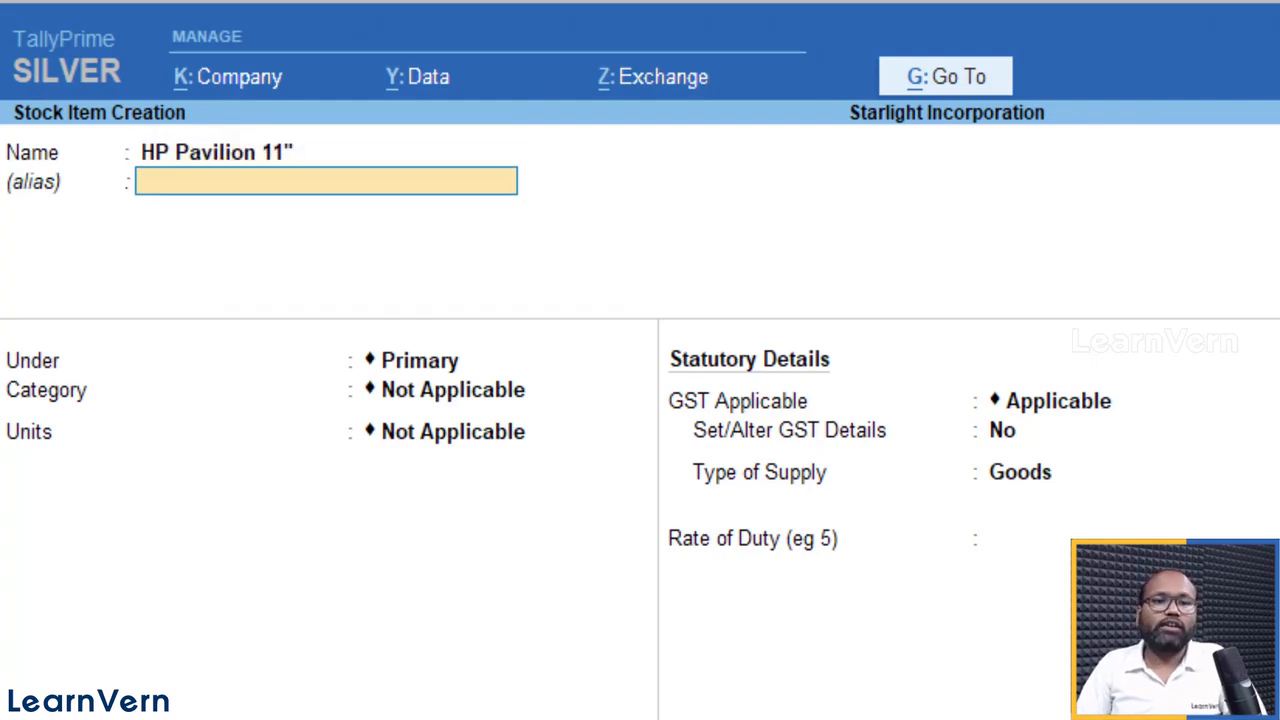
Place it under Hp Pavilion 360 in Nos and set Set/Alter GST Details to Yes
key("Return")
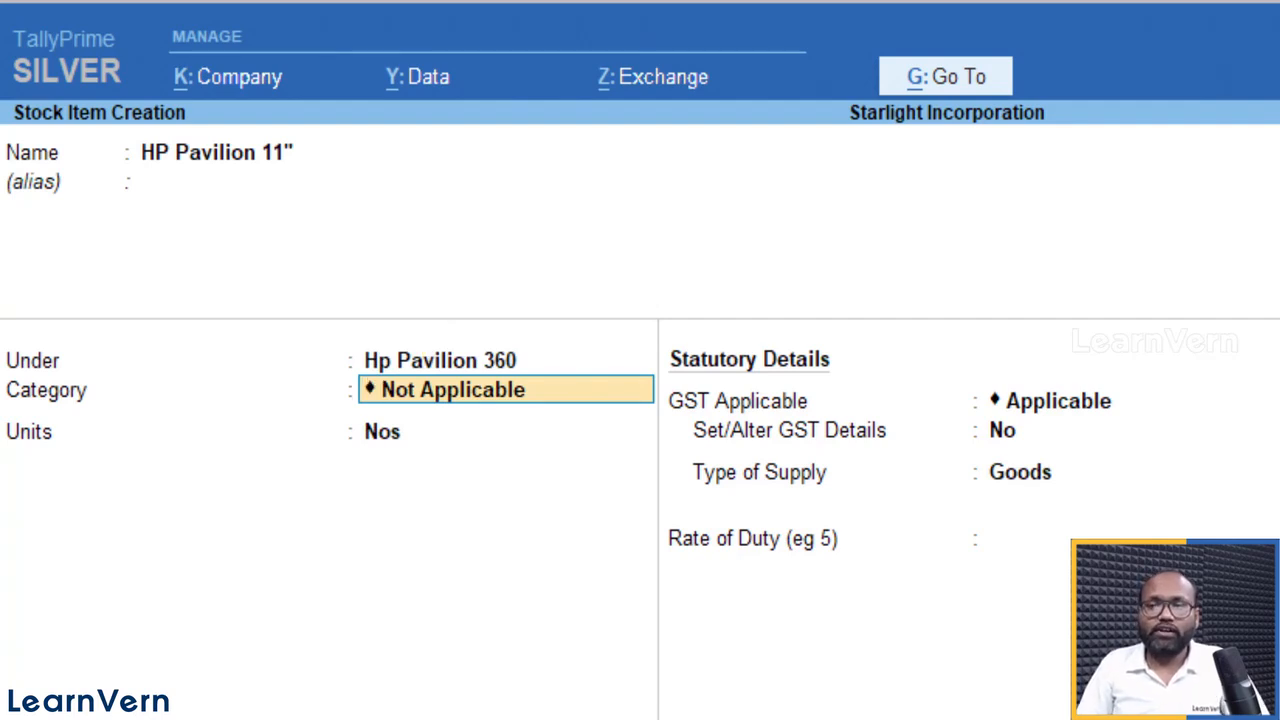
key("Return")
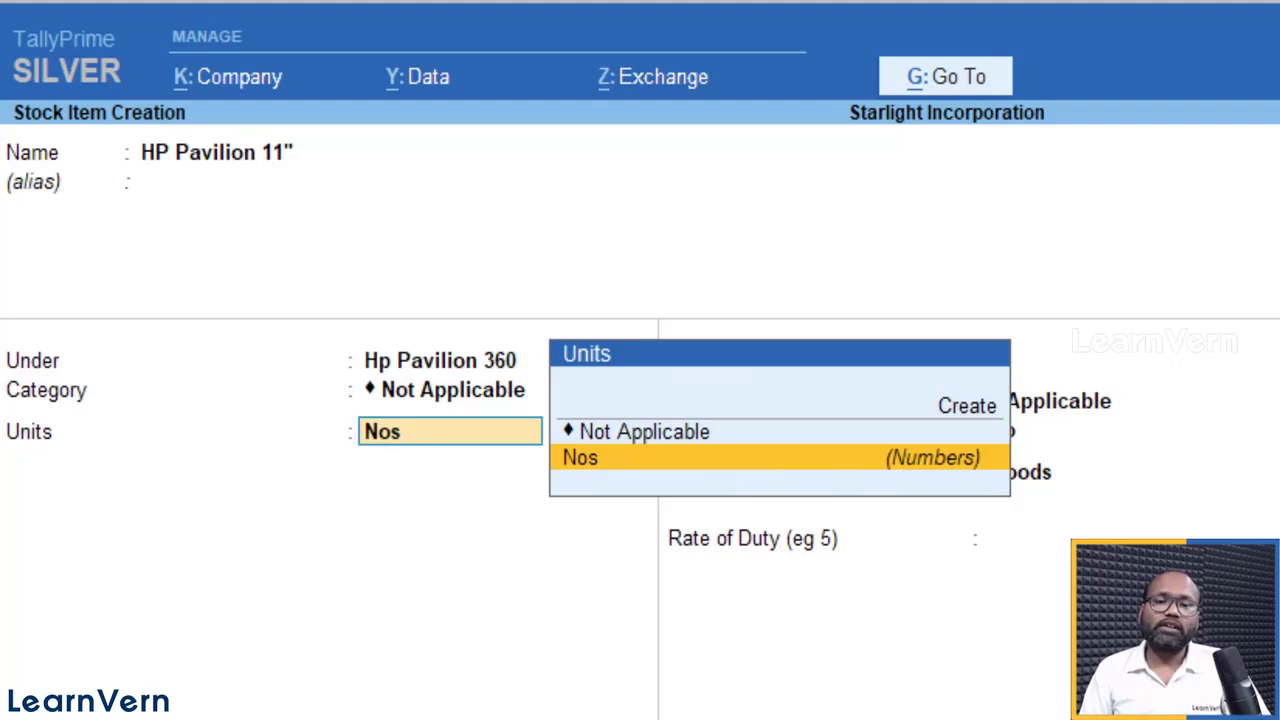
key("Return")
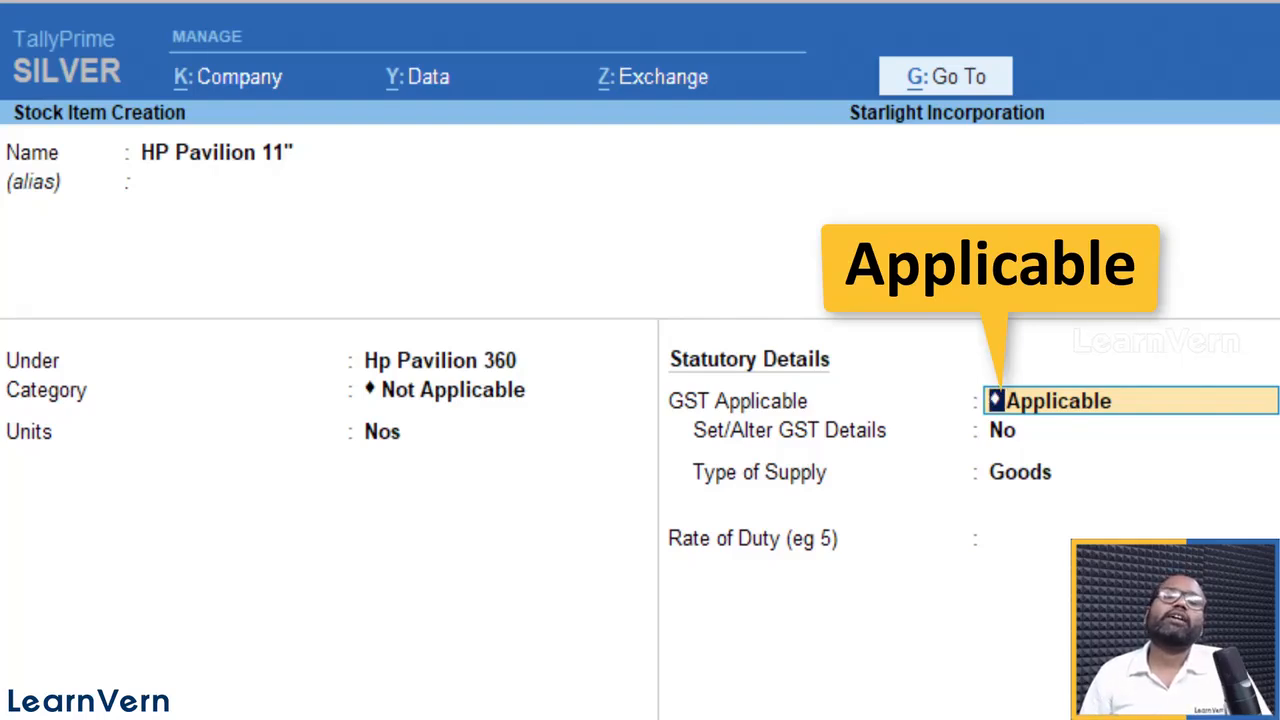
key("Return")
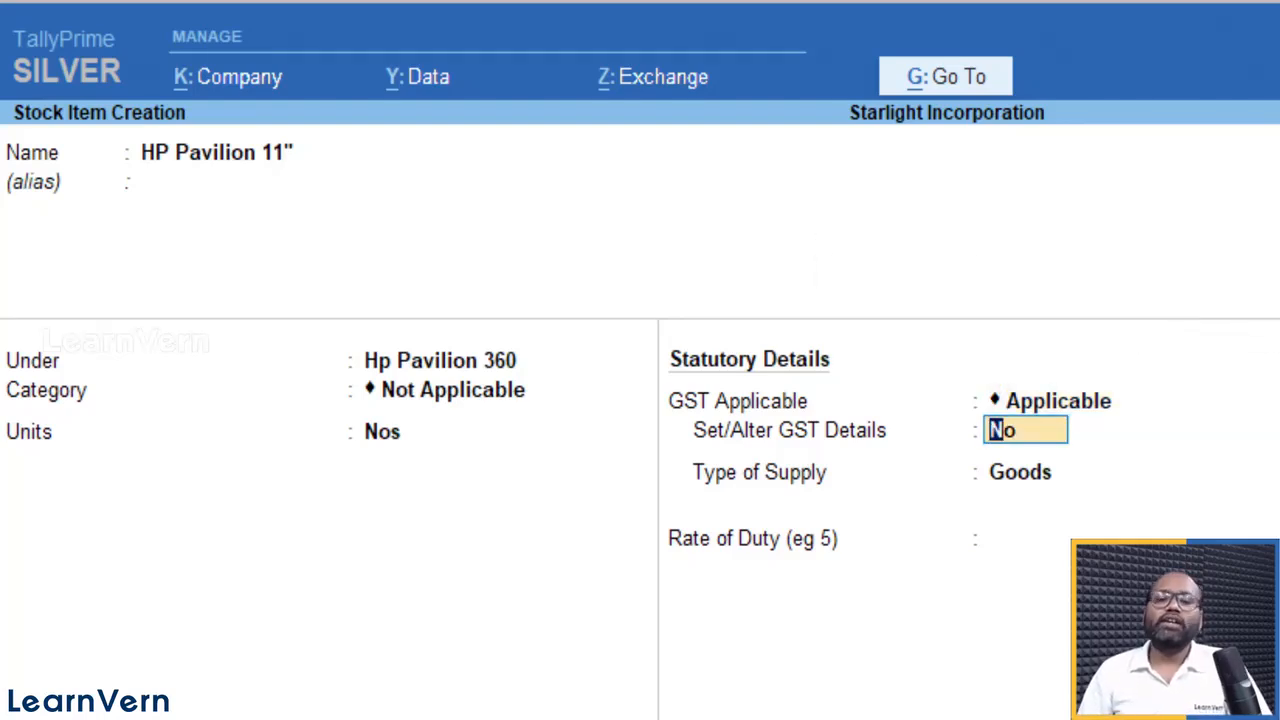
type("y")
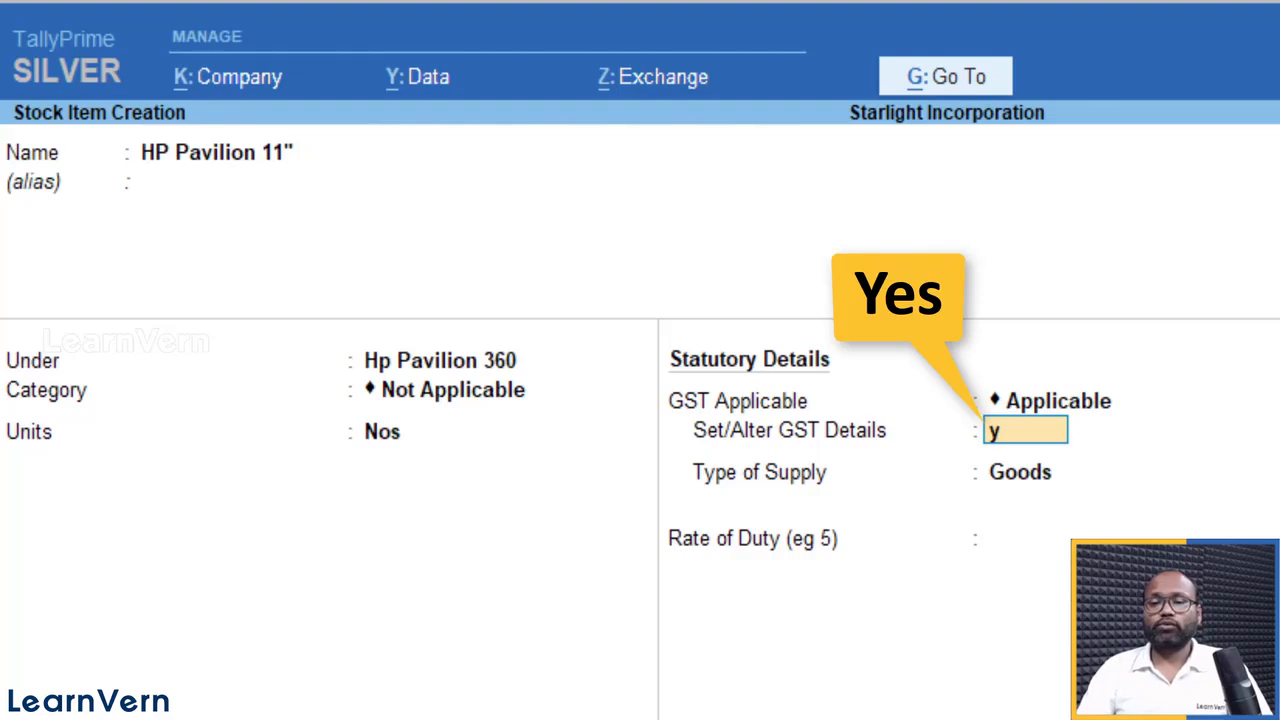
key("Return")
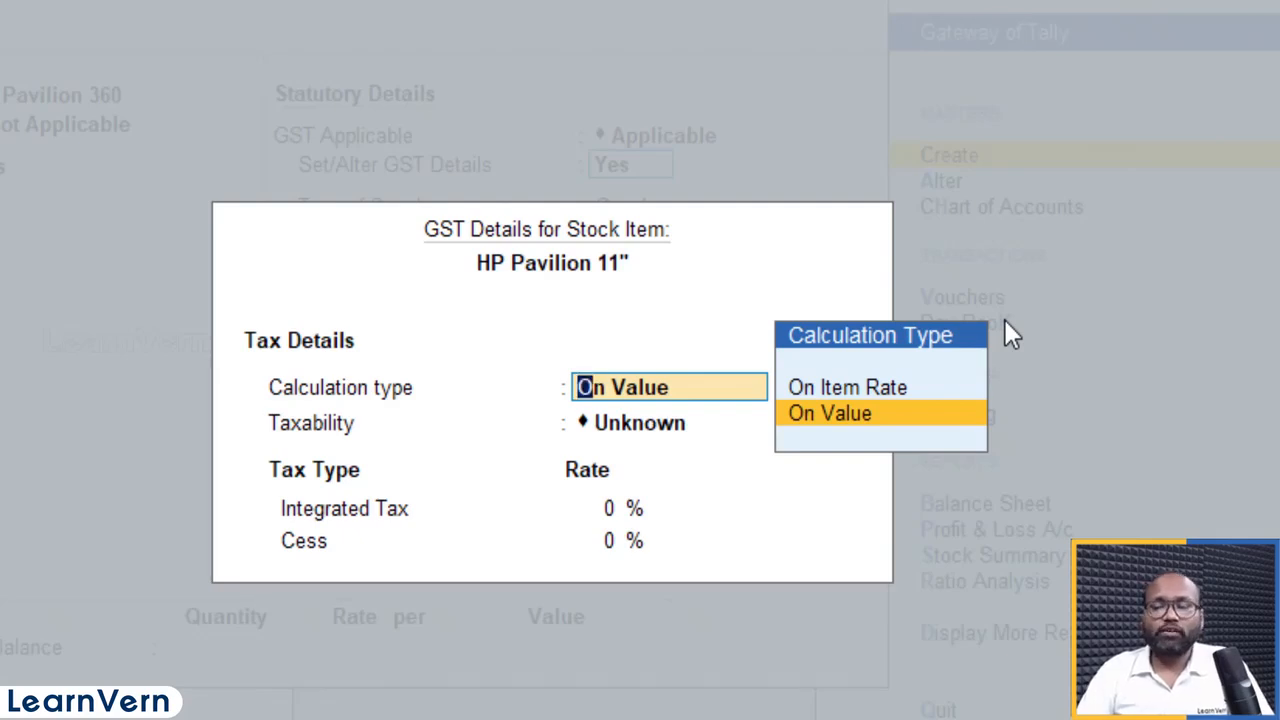
Set Allow HSN/SAC details and Show all GST Tax Types to Yes in the F12 configuration
key("F12")
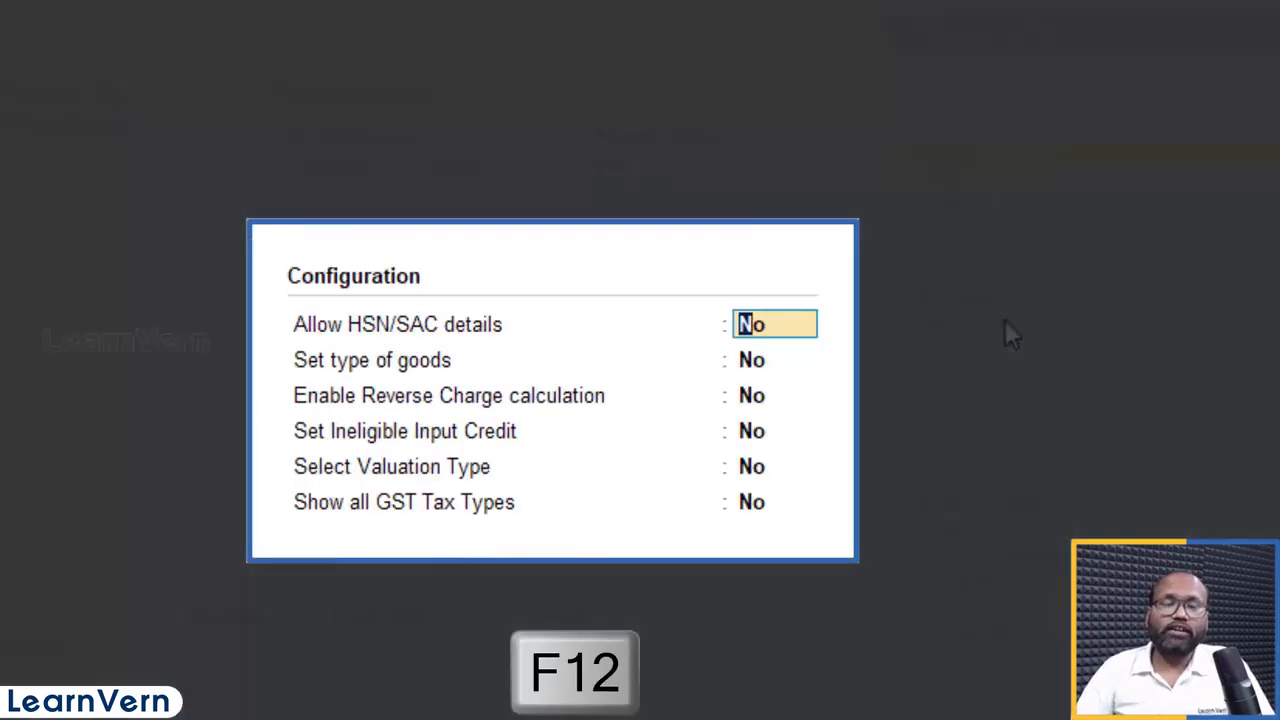
type("y")
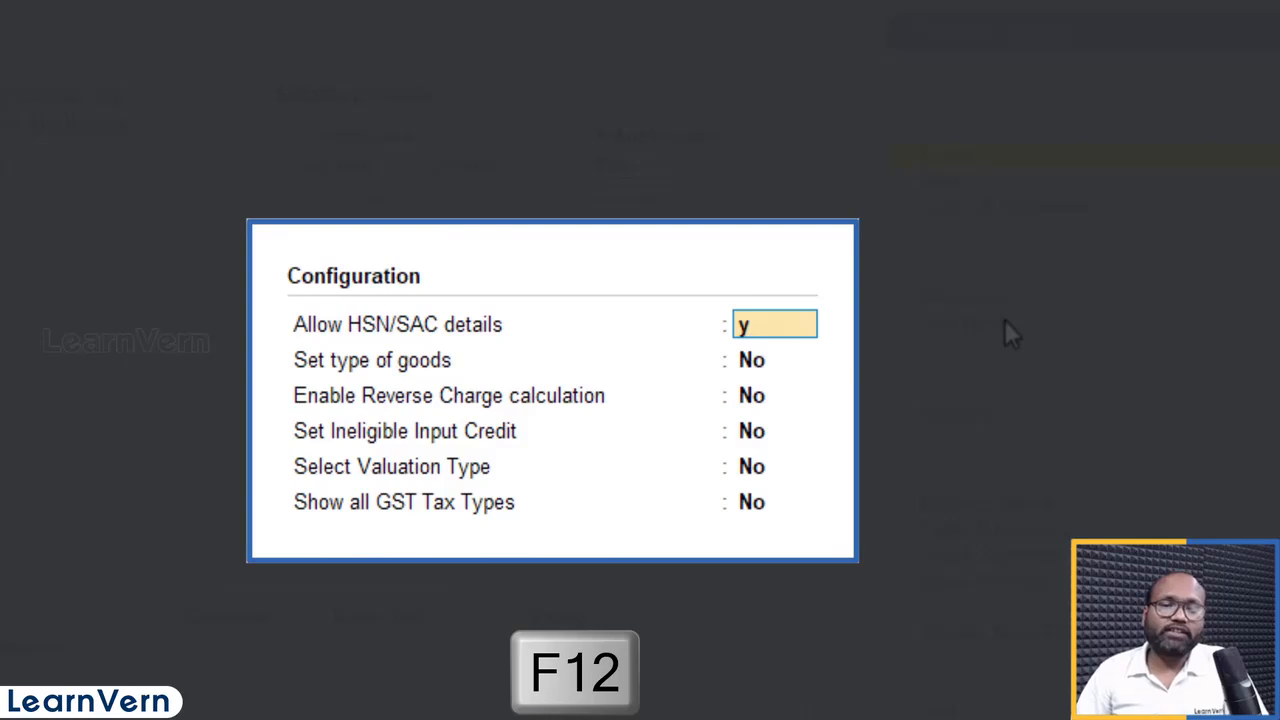
key("Return")
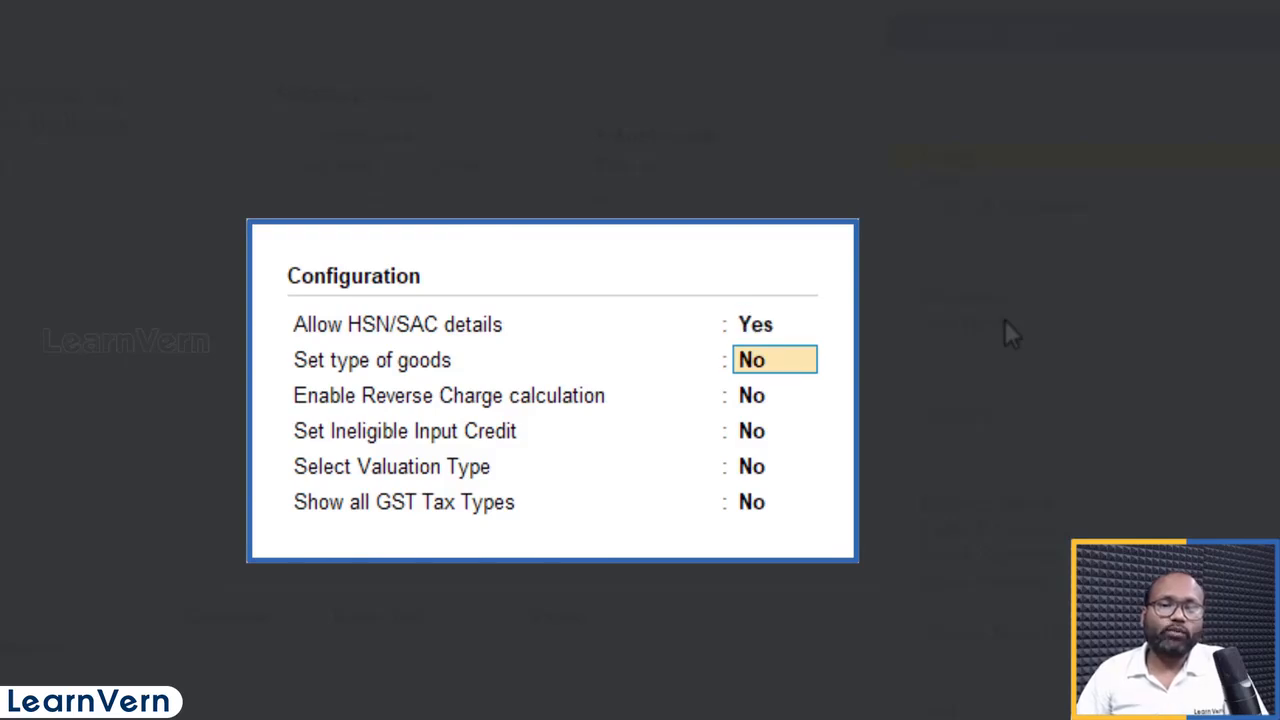
key("Return")
key("Return")
key("Return")
key("Return")
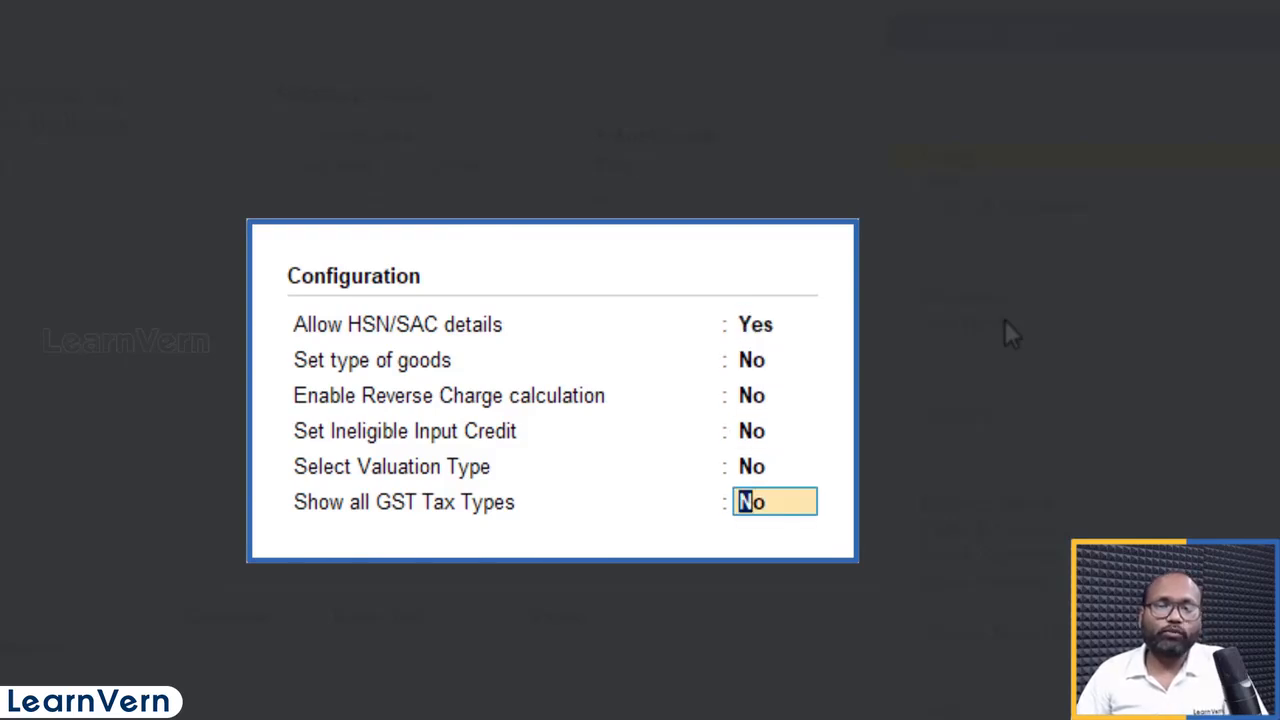
type("y")
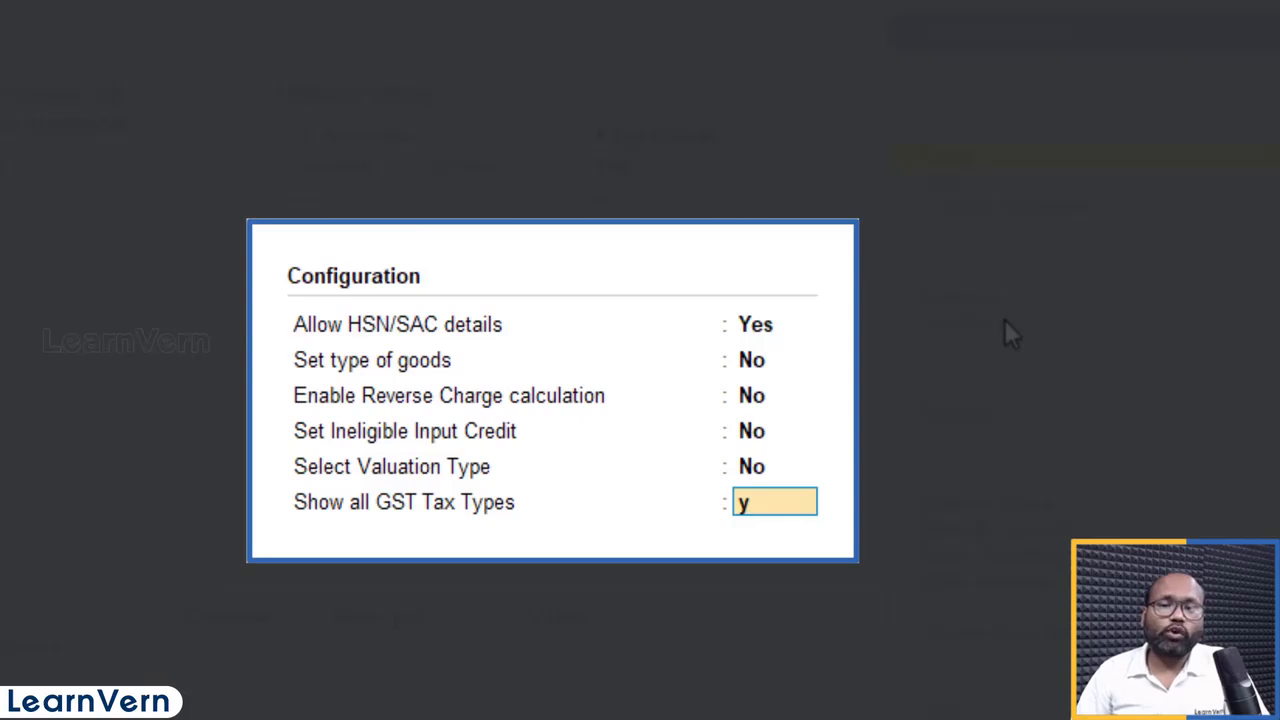
key("Return")
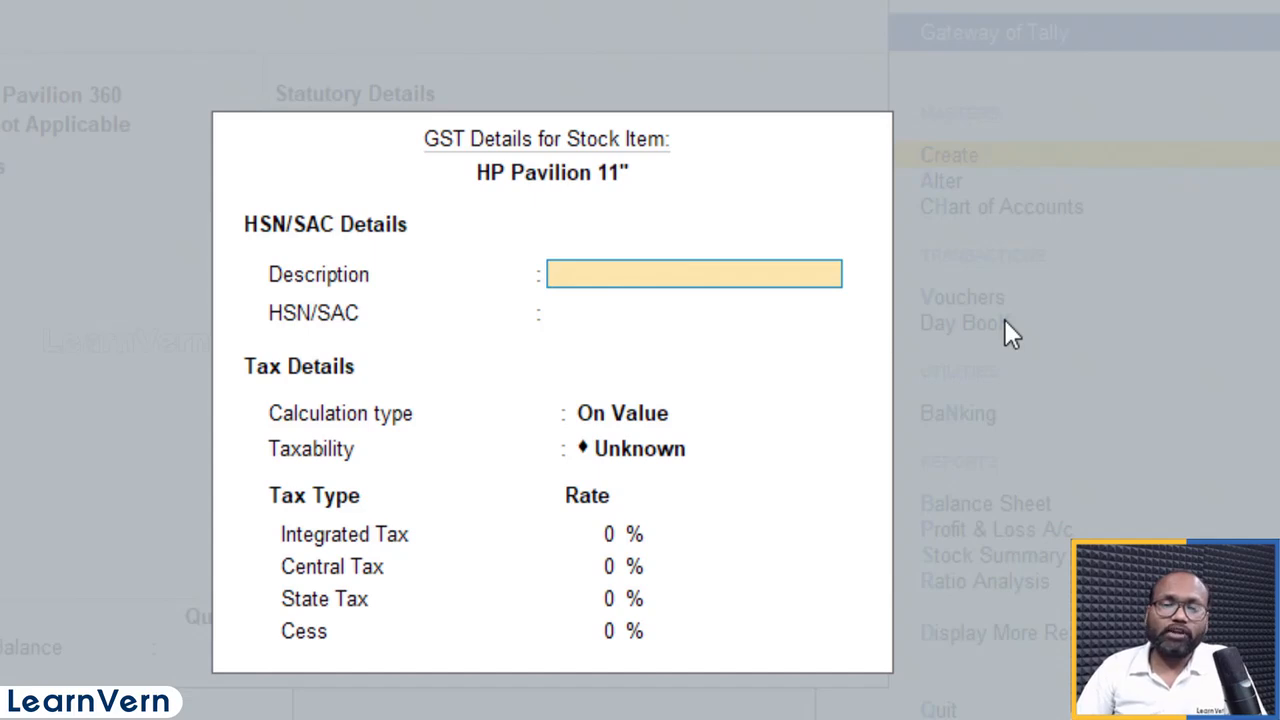
Enter HSN 8471, On Value, Taxable and 18% IGST (9% CGST, 9% SGST), then accept
key("Return")
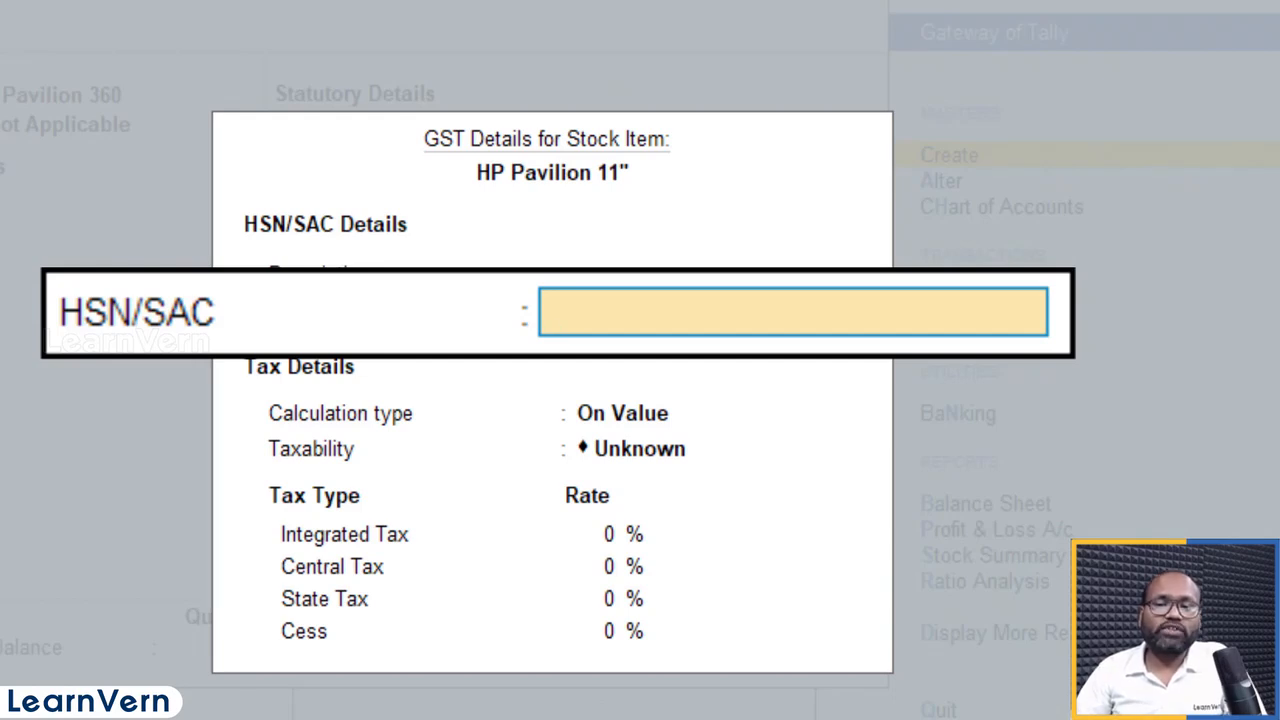
type("8471")
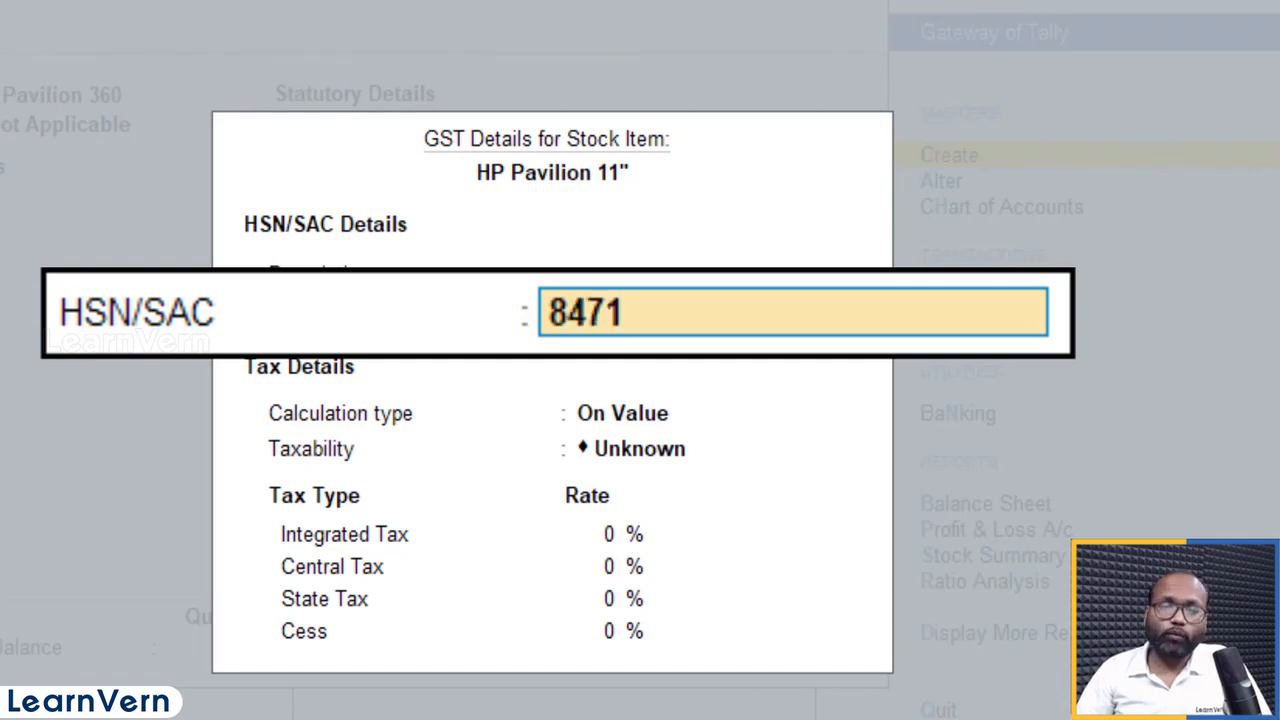
key("Return")
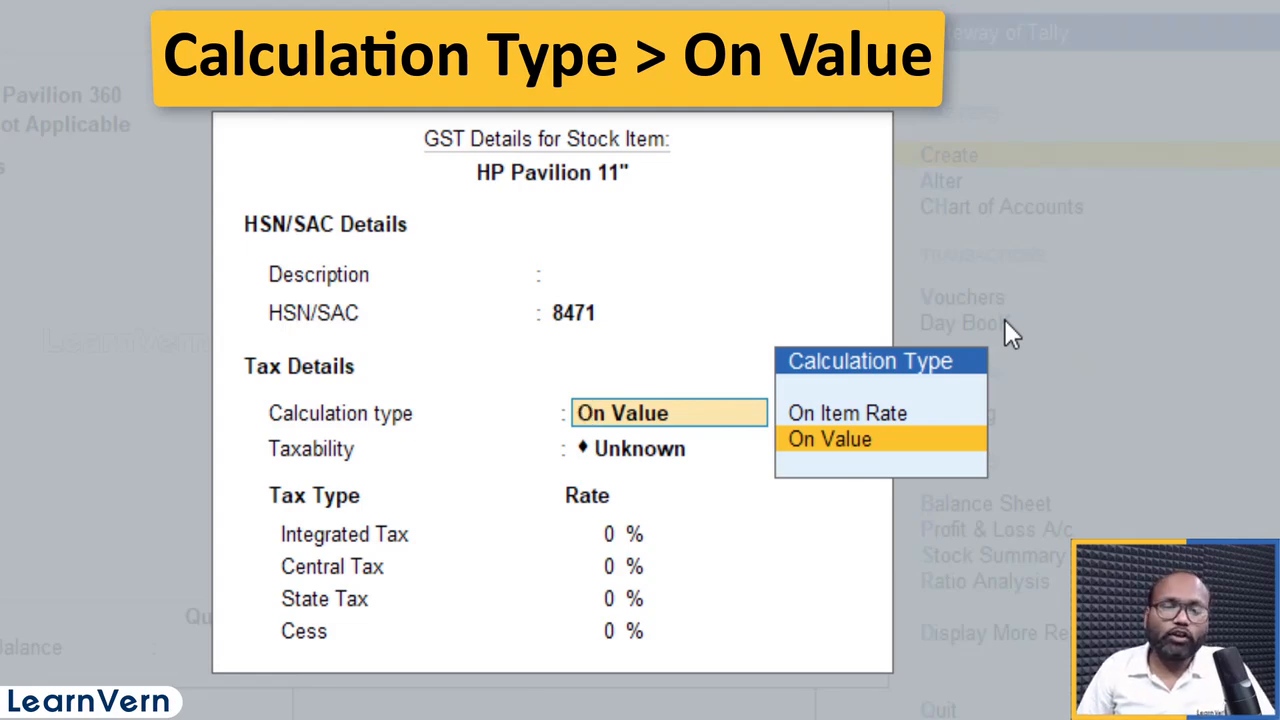
key("Return")
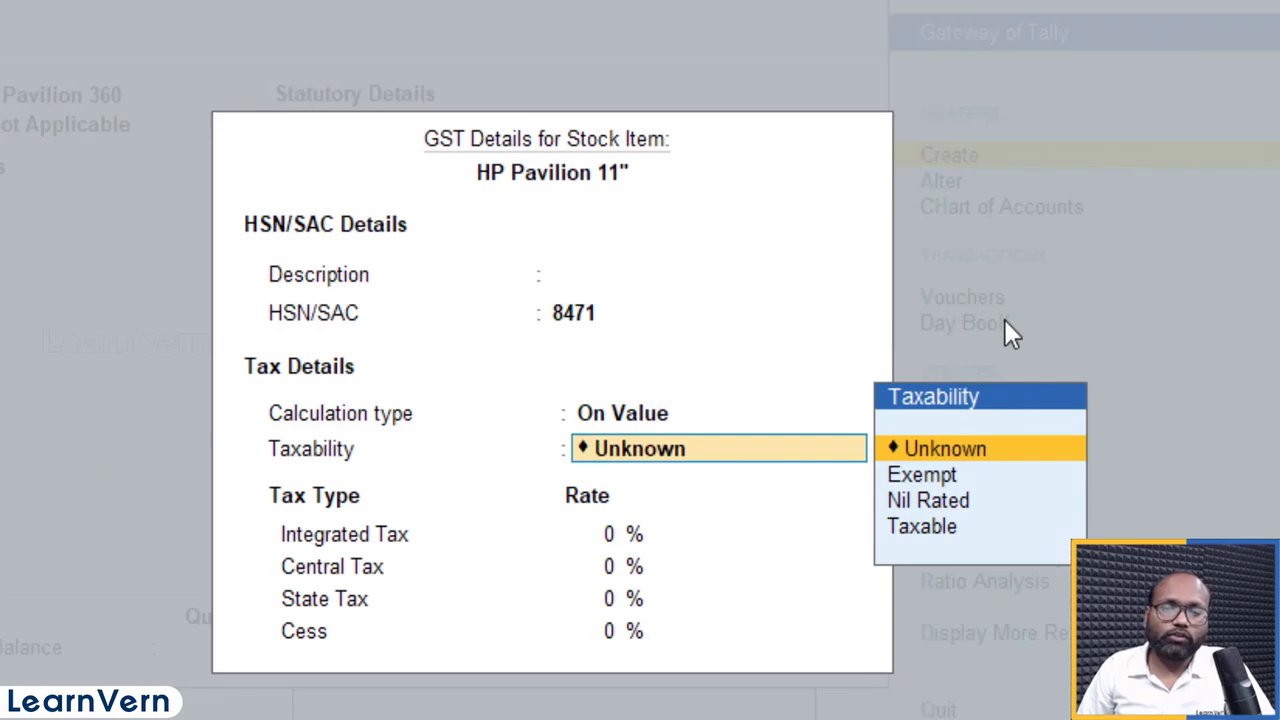
key("Down")
key("Down")
key("Down")
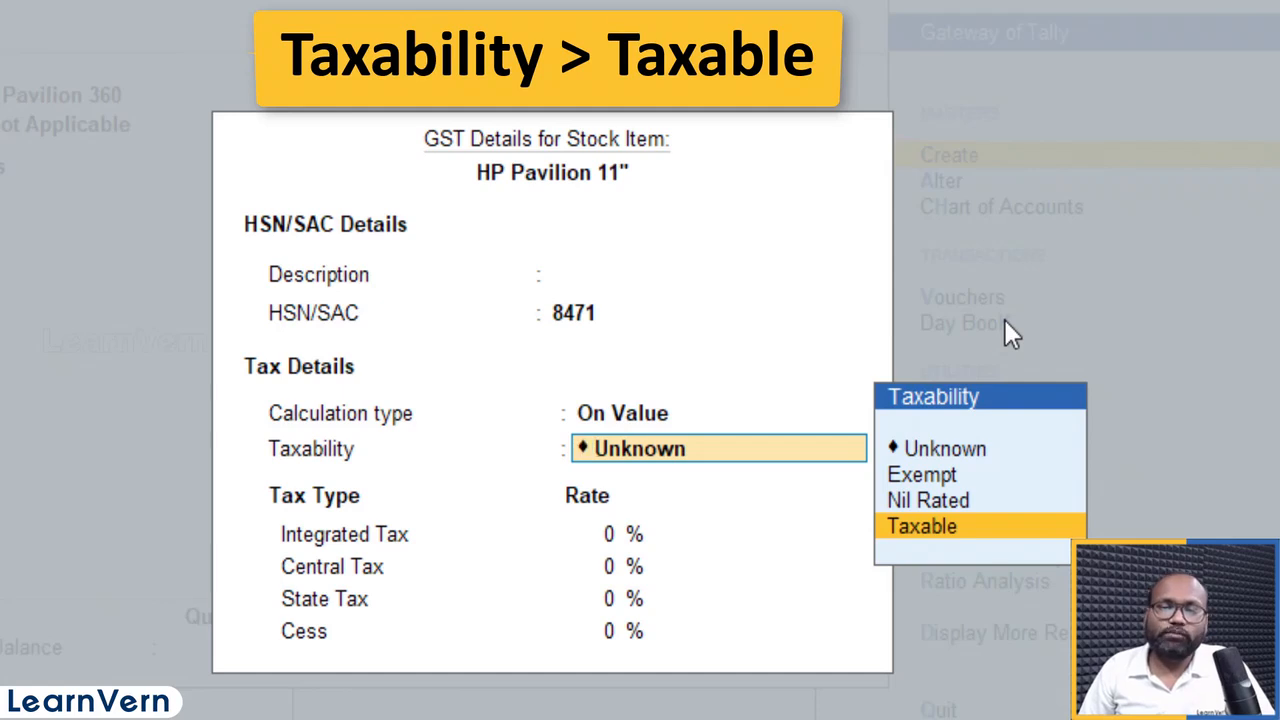
key("Return")
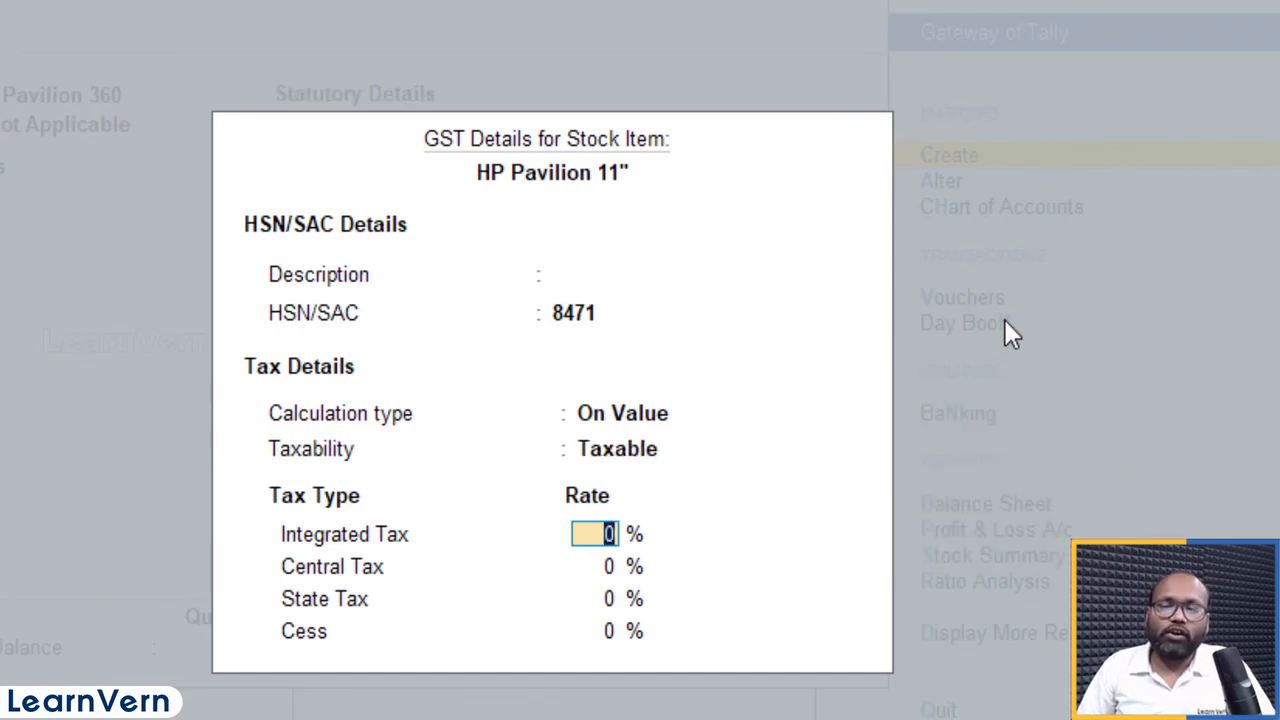
type("18")
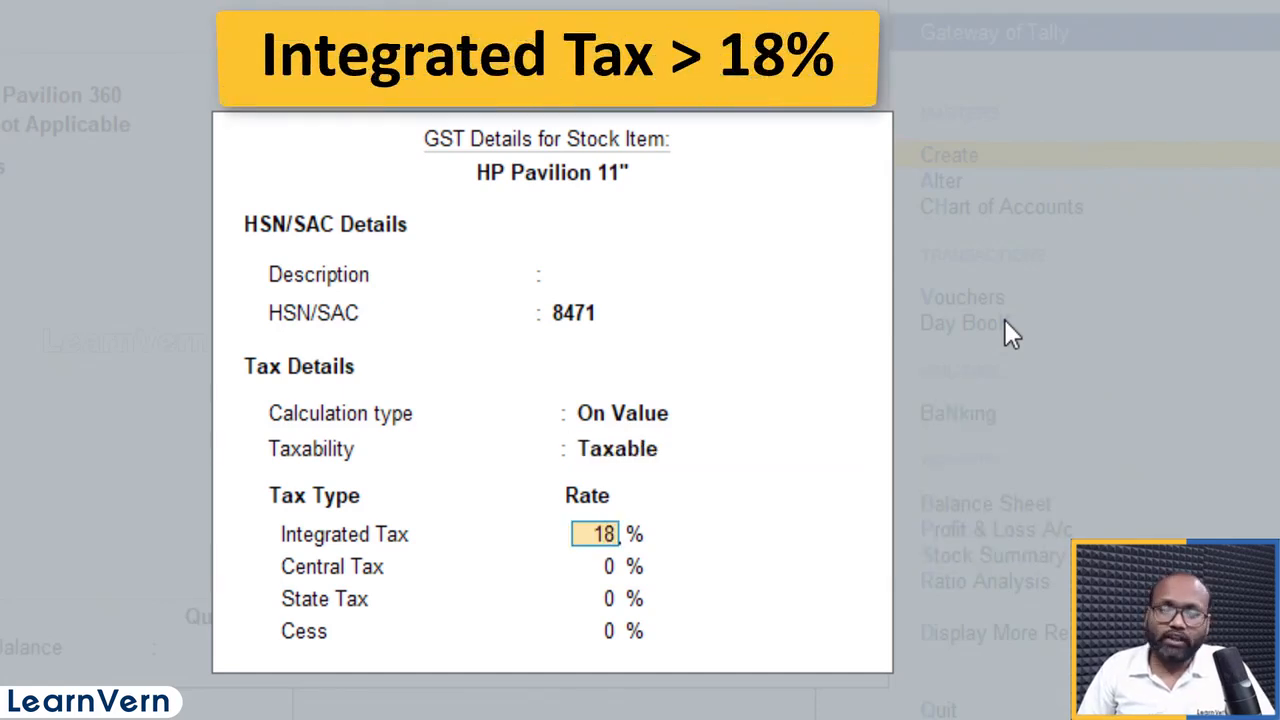
key("Return")
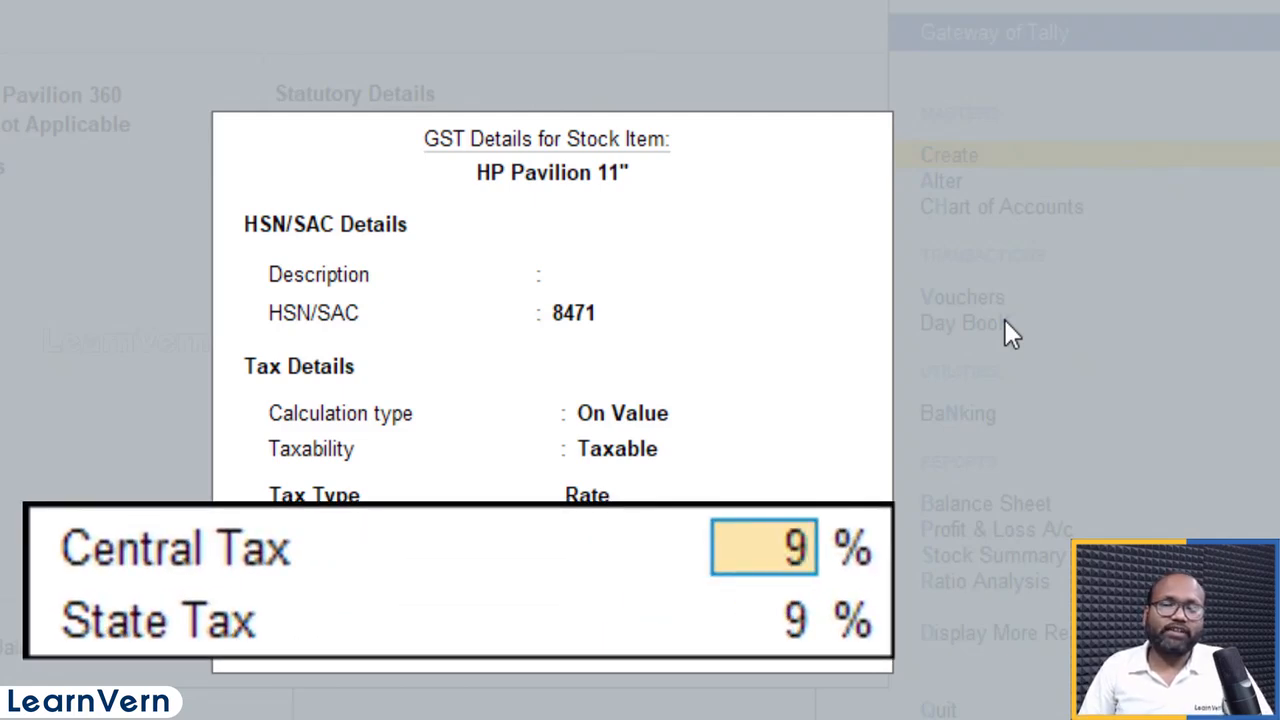
key("ctrl+a")
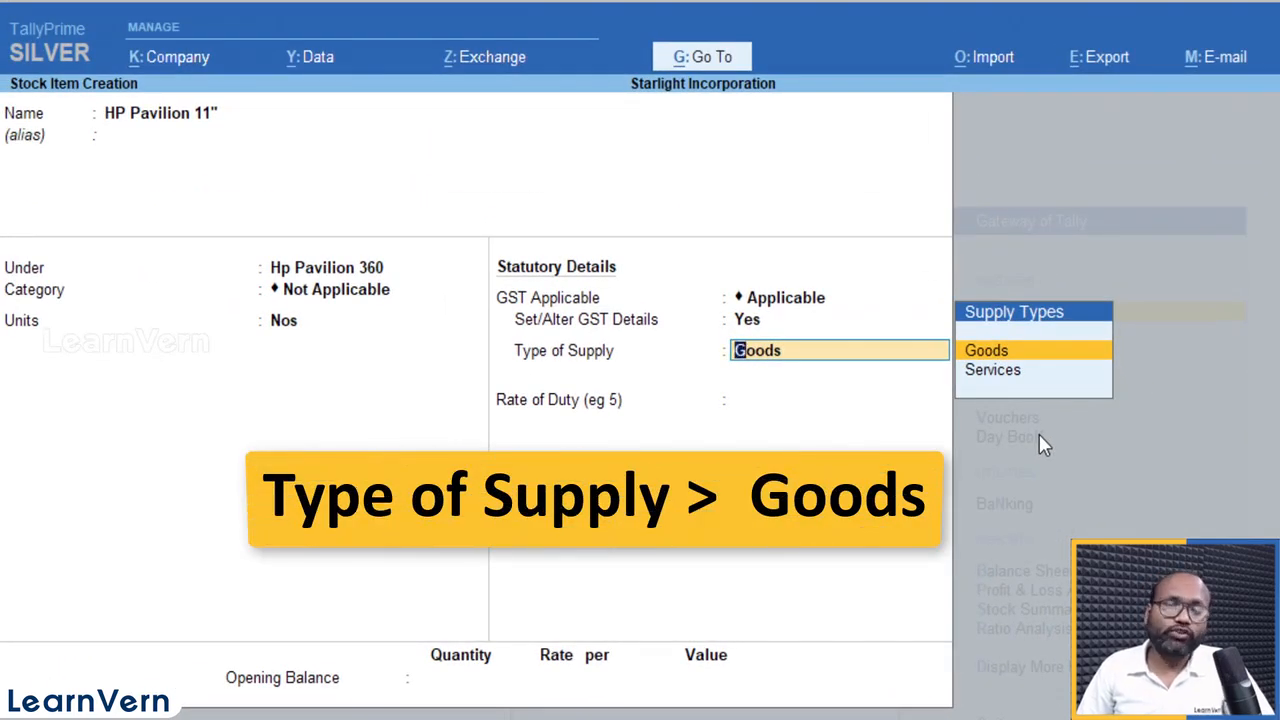
Keep Type of Supply Goods and Rate of Duty 0, save HP Pavilion 11", then exit the blank form
key("Return")
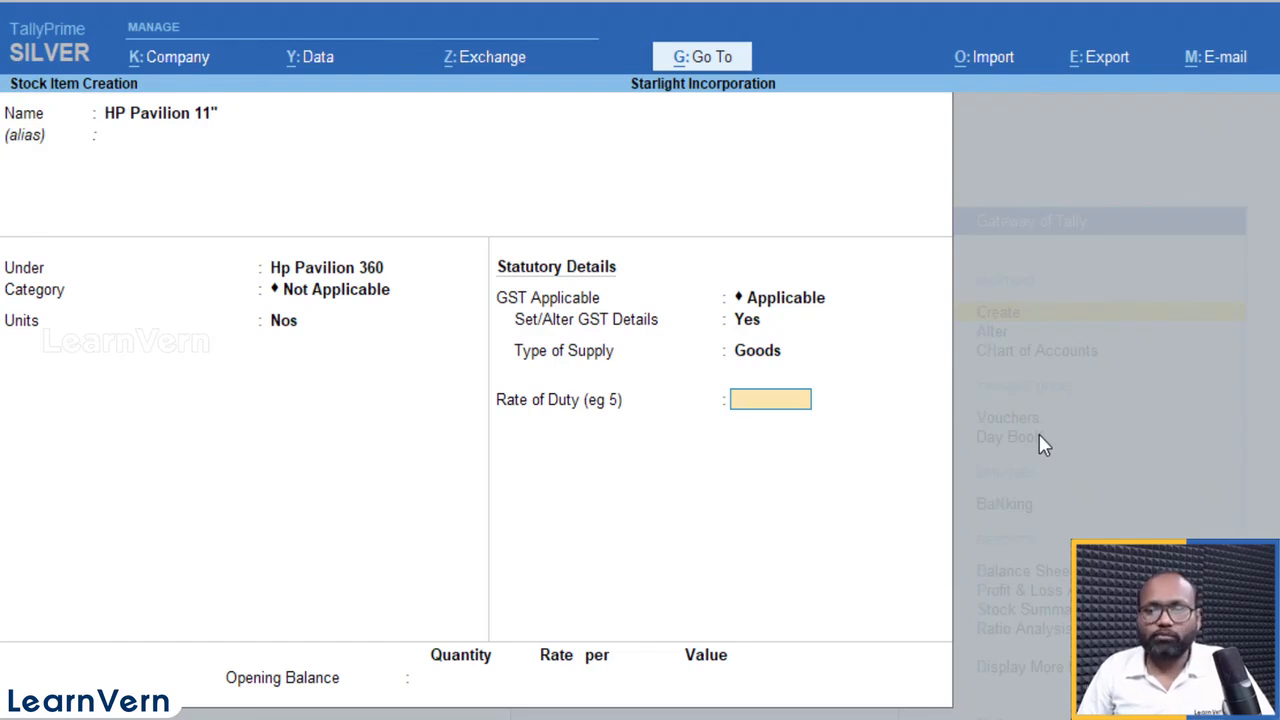
key("Return")
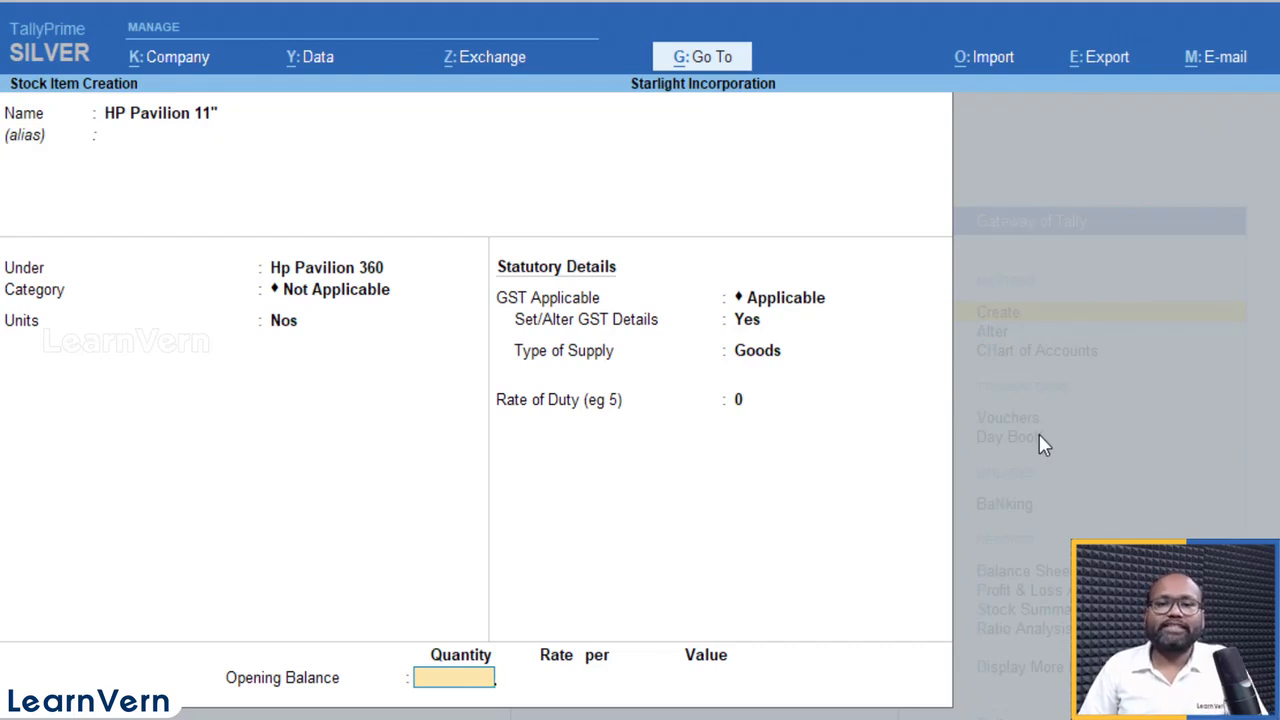
key("Return")
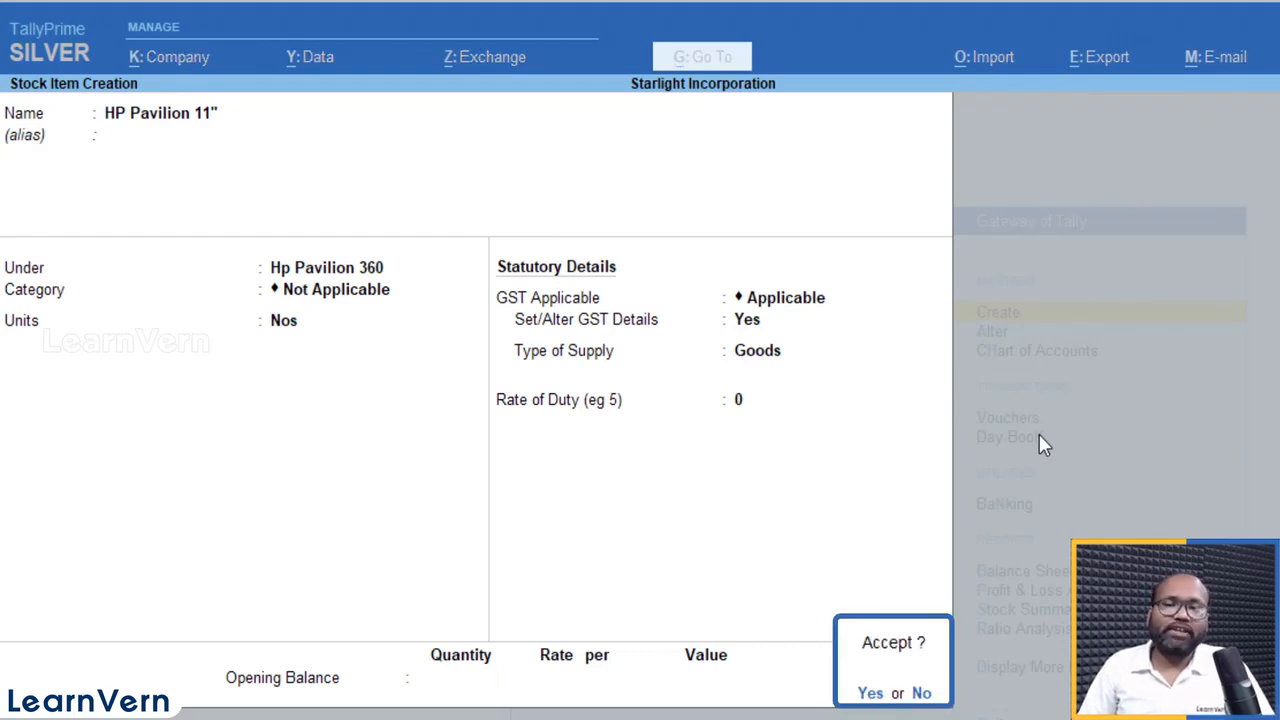
key("y")
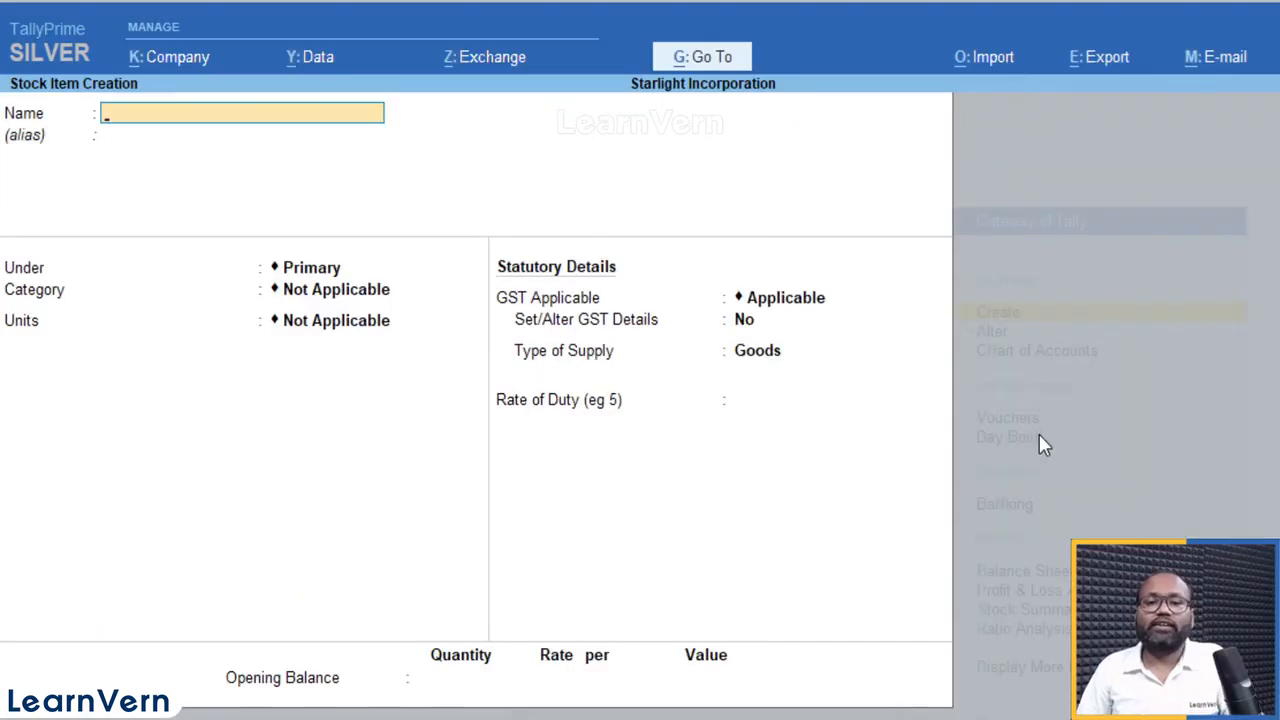
key("Escape")
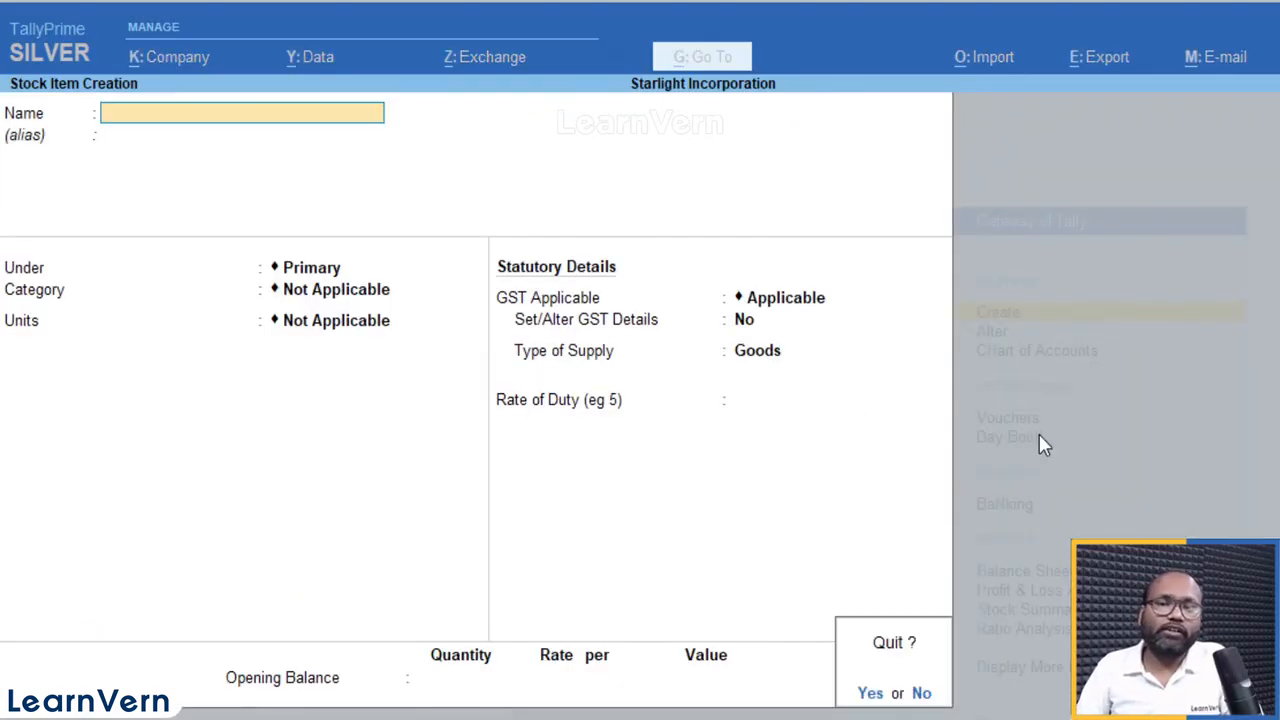
Confirm quitting stock item creation and go back to the Gateway of Tally
key("y")
key("Escape")
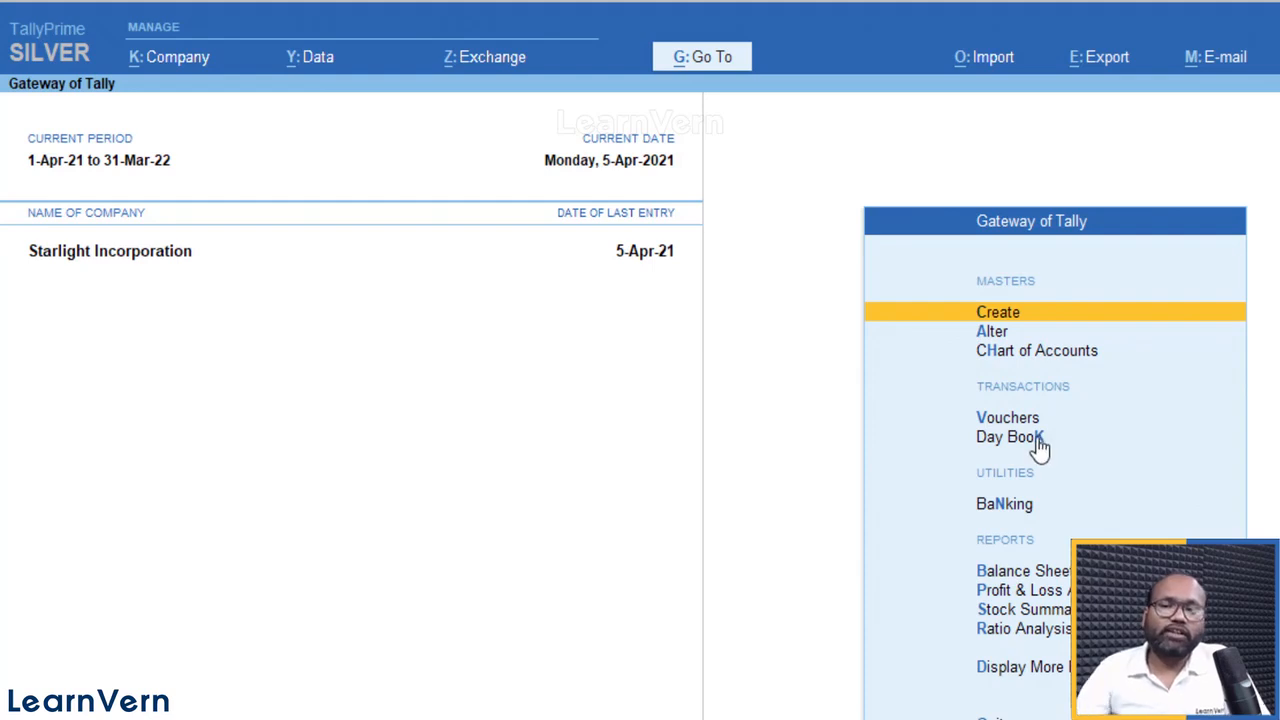
Open Chart of Accounts > Stock Items, locate HP Pavilion 11", and switch to Stock Item View
key("Down")
key("Down")
key("Return")
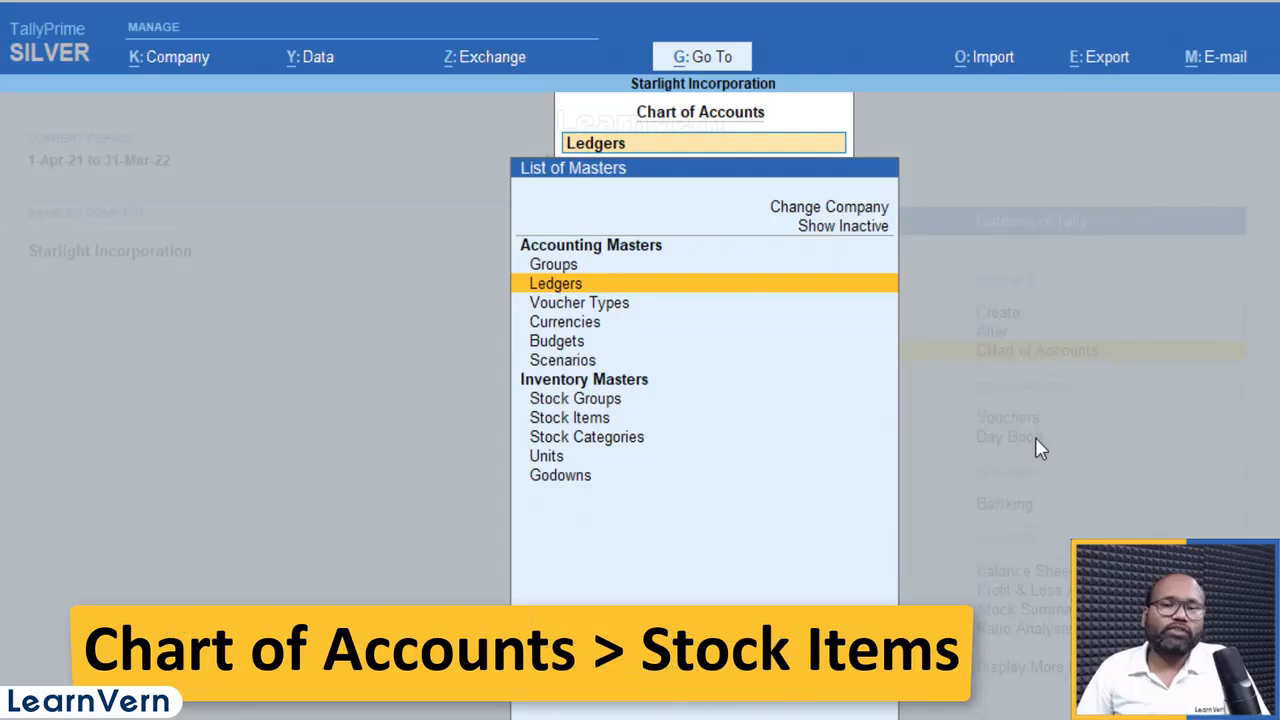
key("Down")
key("Down")
key("Down")
key("Down")
key("Down")
key("Down")
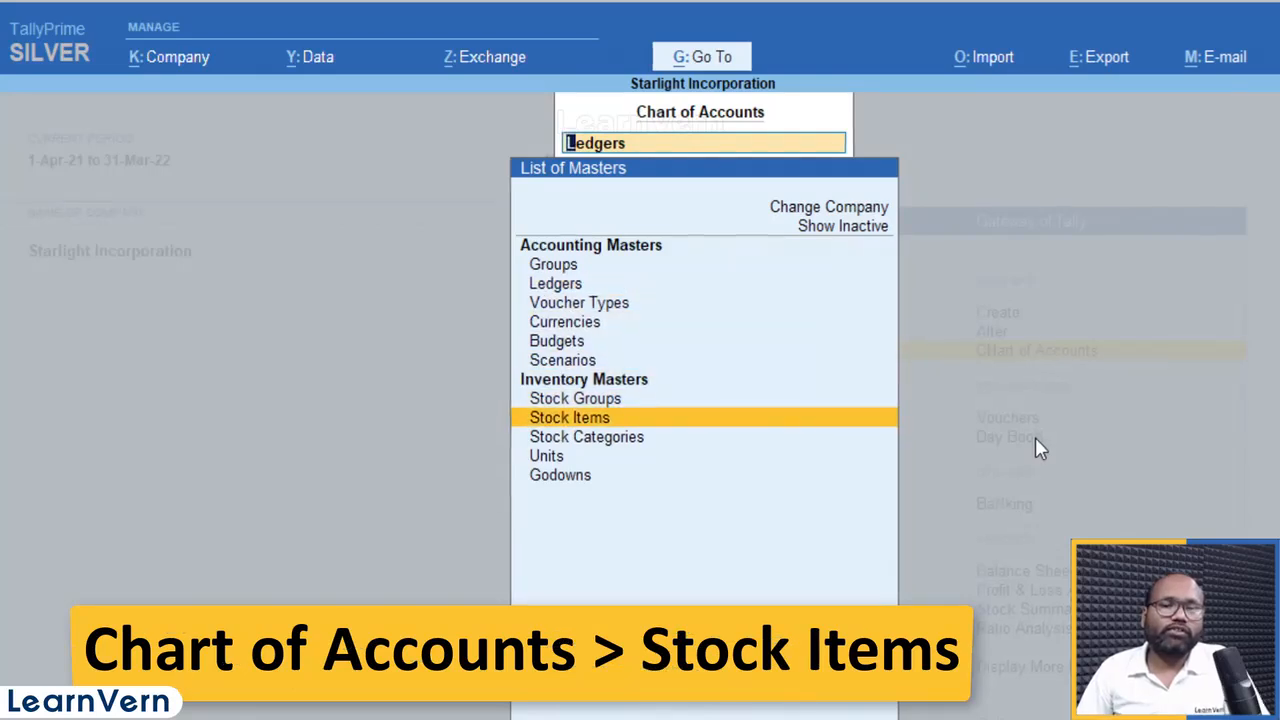
key("Return")
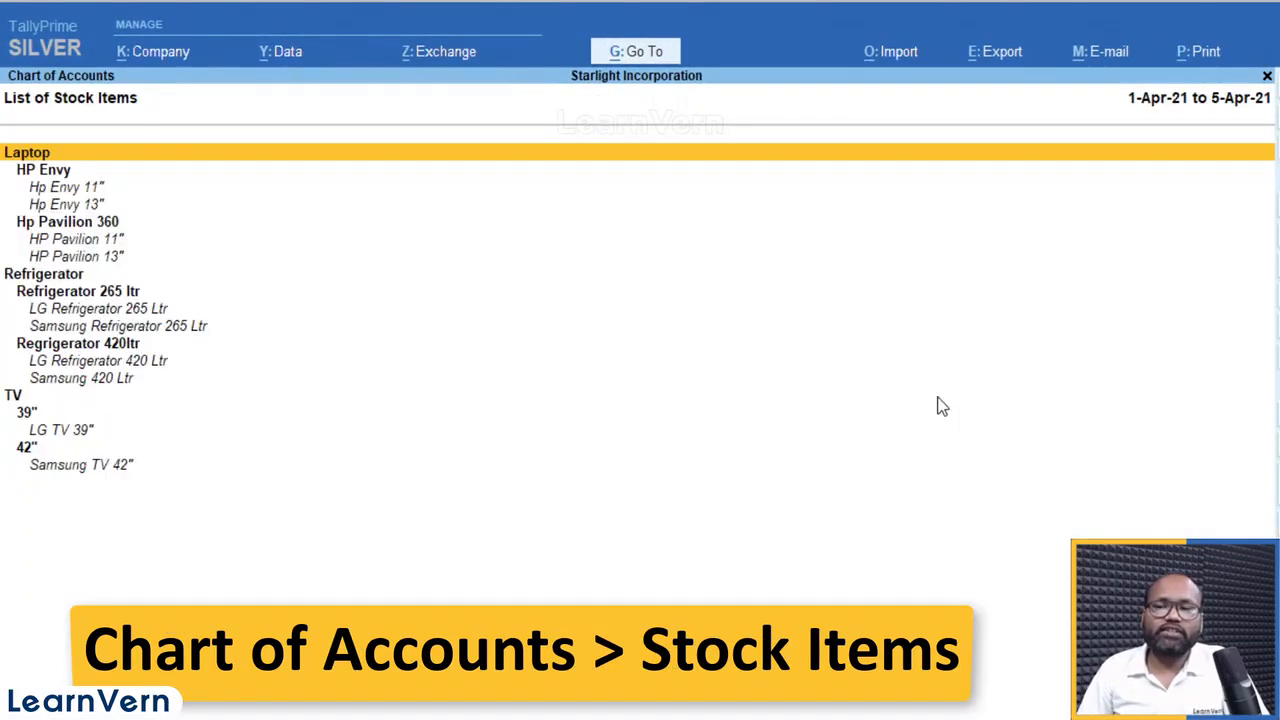
key("Down")
key("Down")
key("Down")
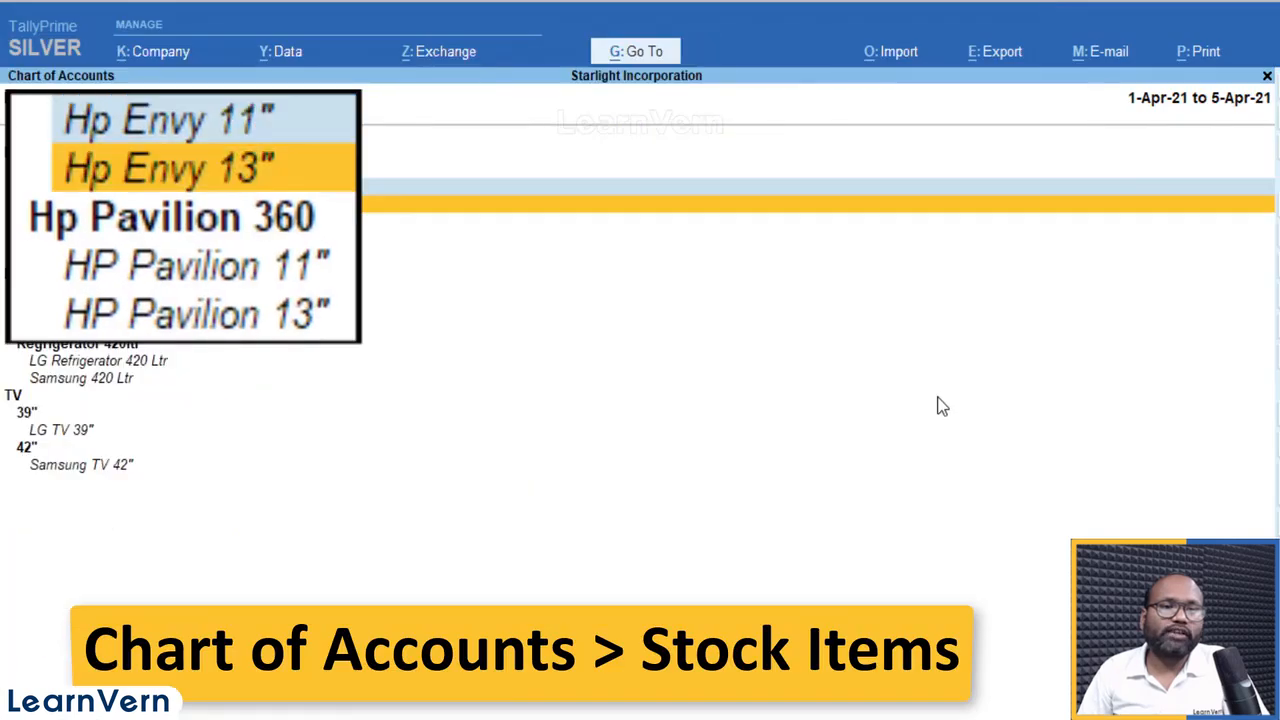
key("Down")
key("Down")
key("Down")
key("Up")
key("Down")
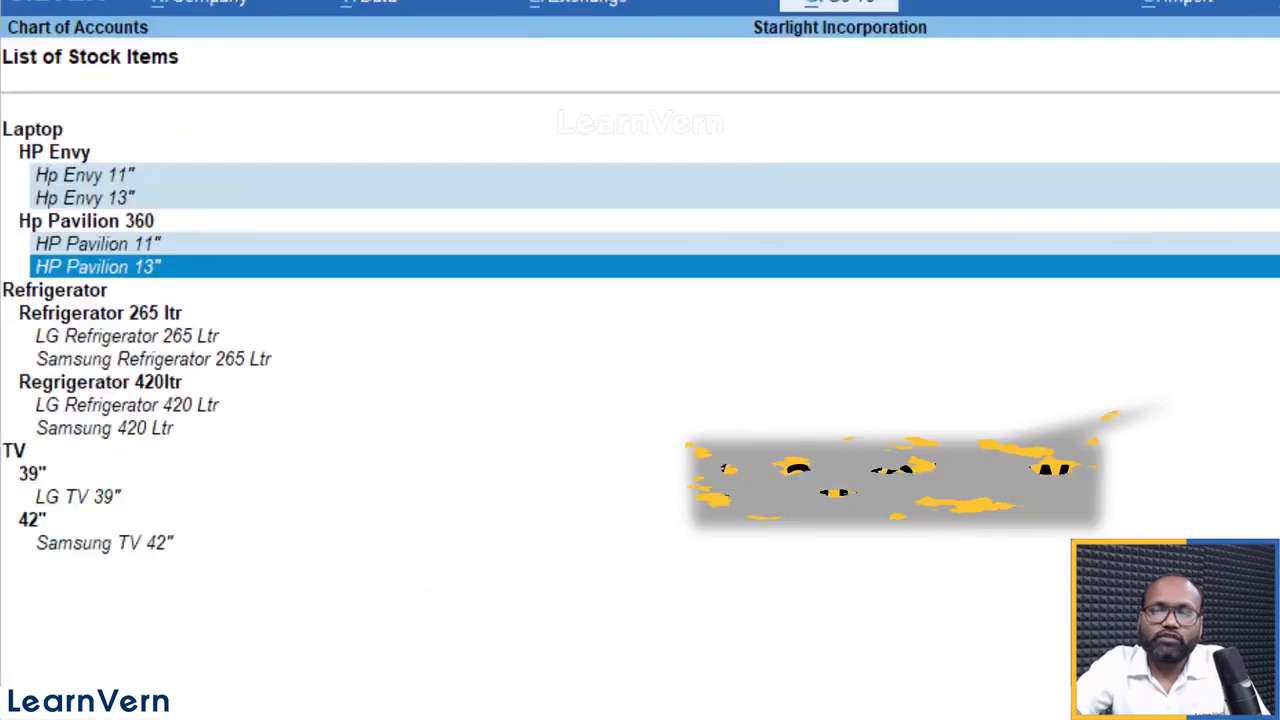
left_click(1175, 405)
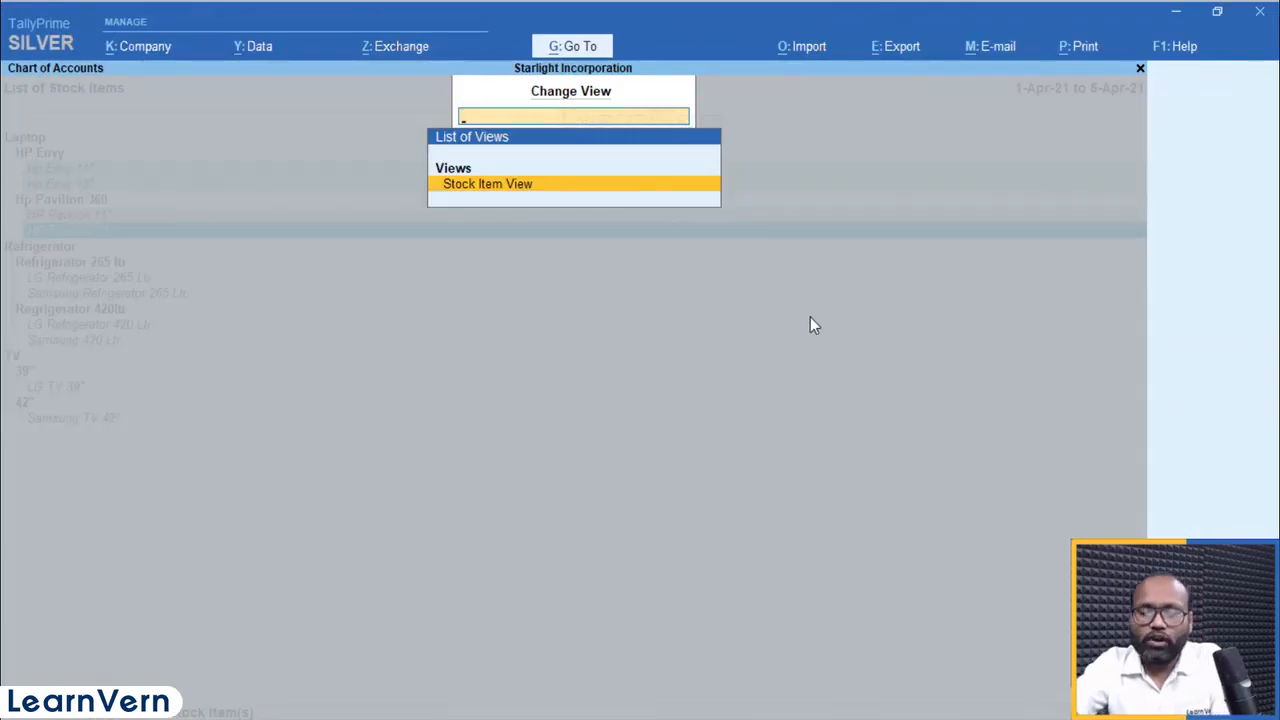
key("Return")
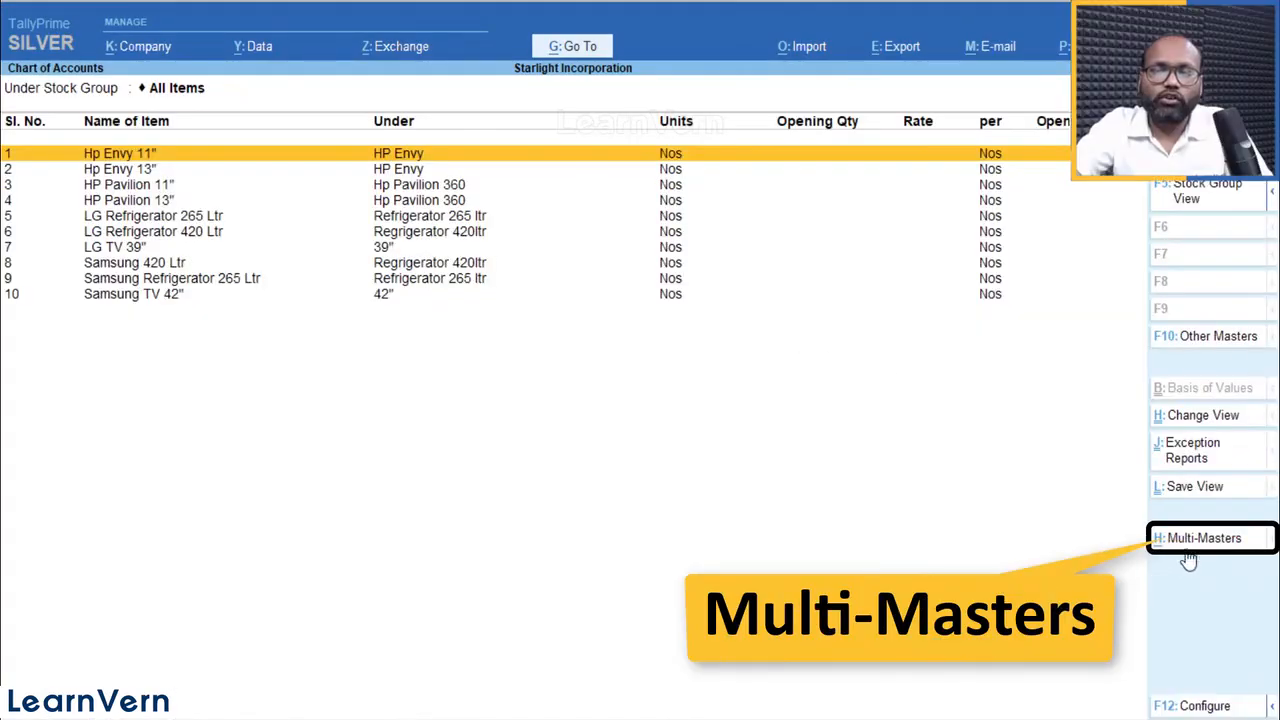
Open GST Rate setup from Multi-Masters, listing the Laptop, Refrigerator and TV groups
left_click(1190, 545)
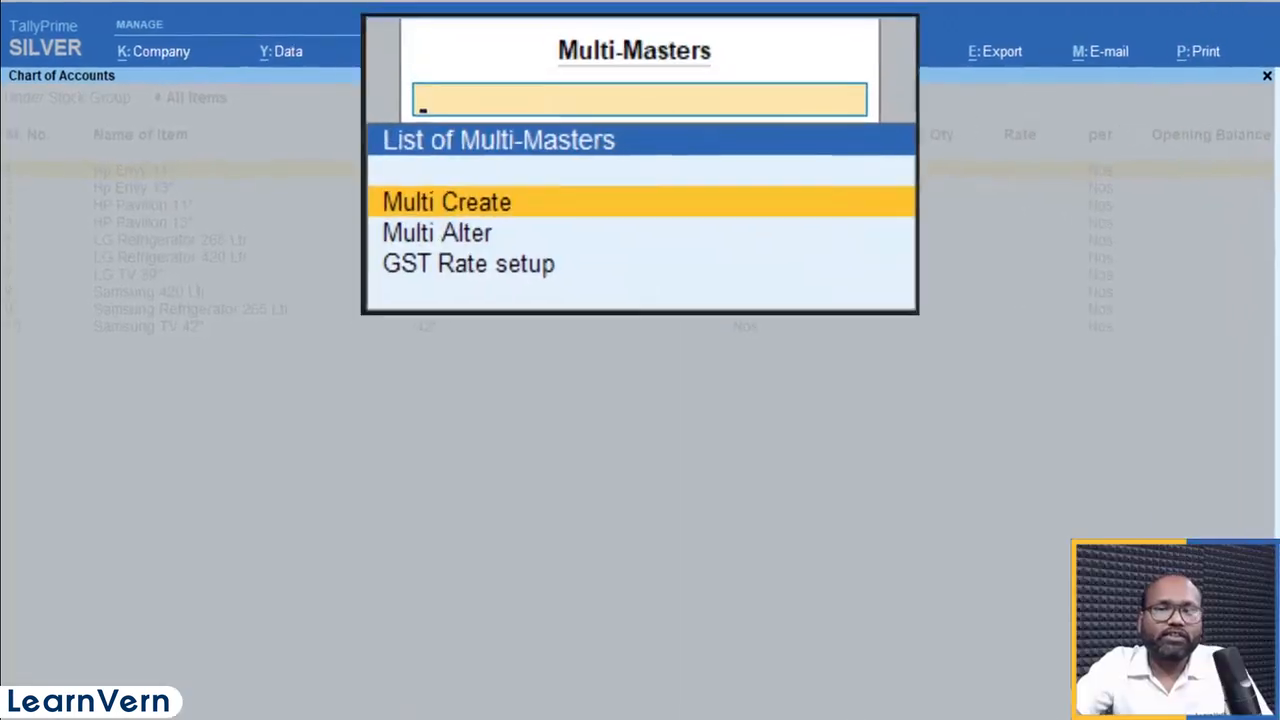
key("Down")
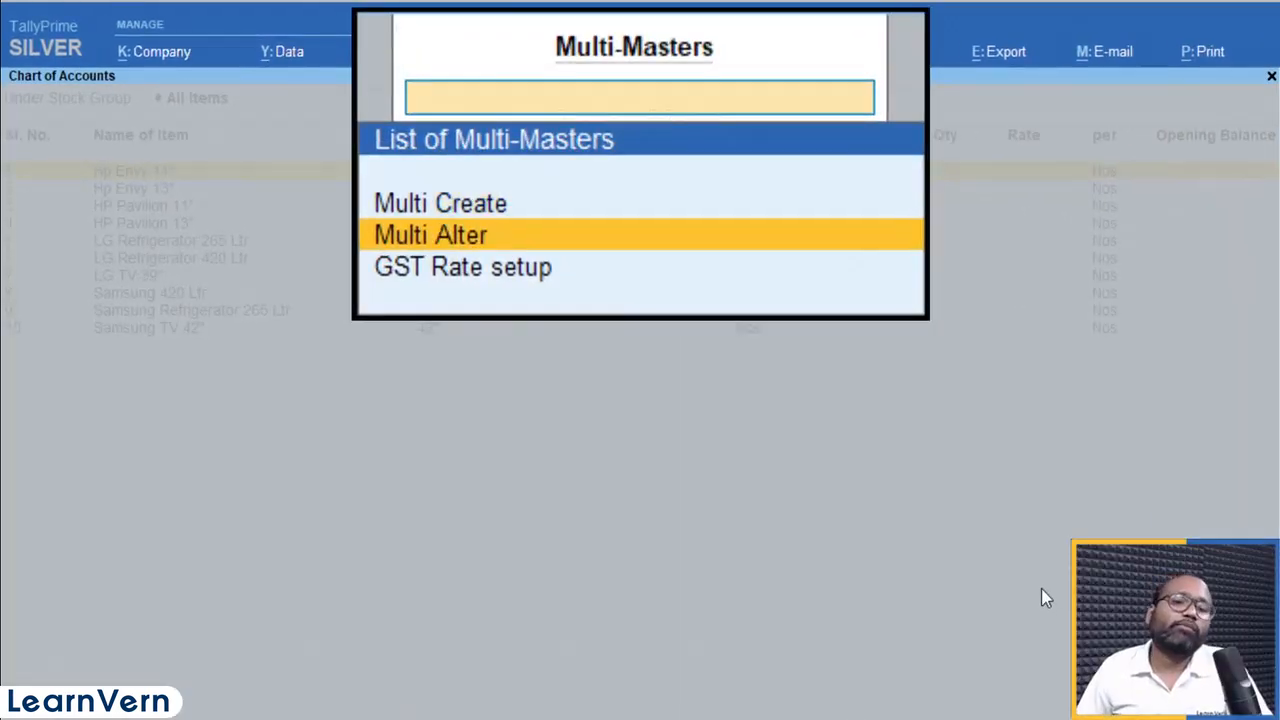
key("Down")
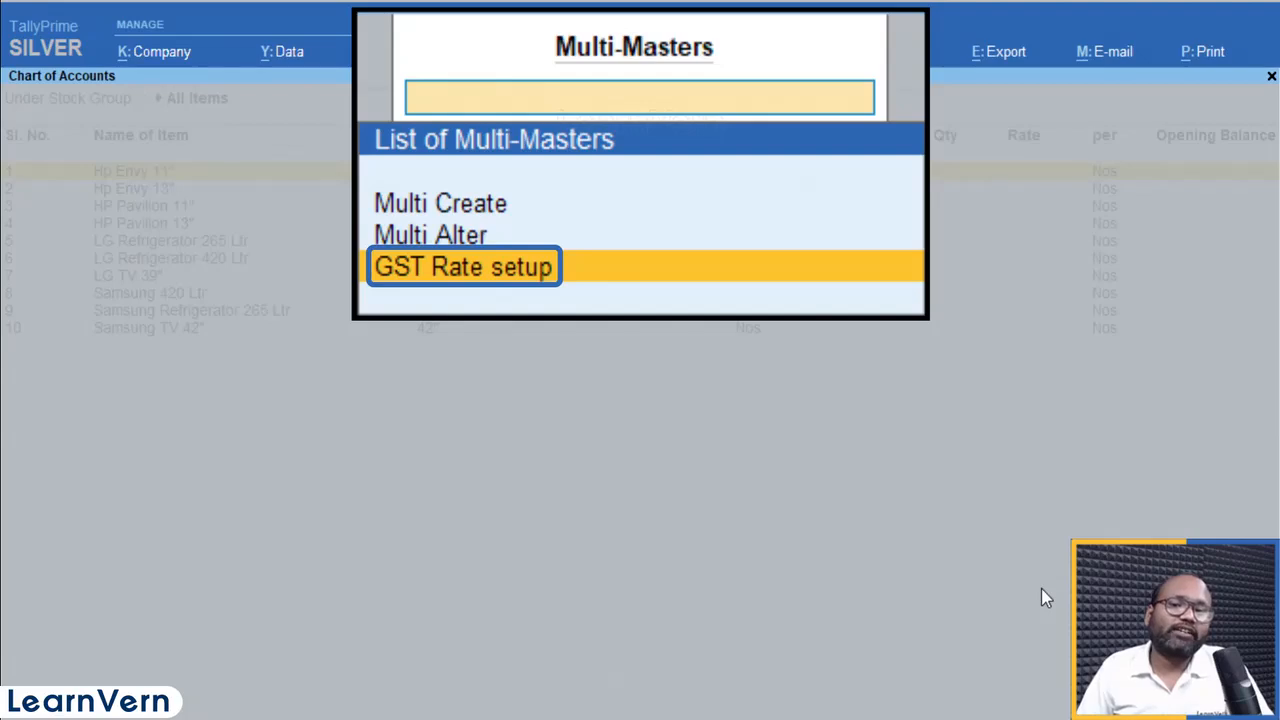
key("Return")
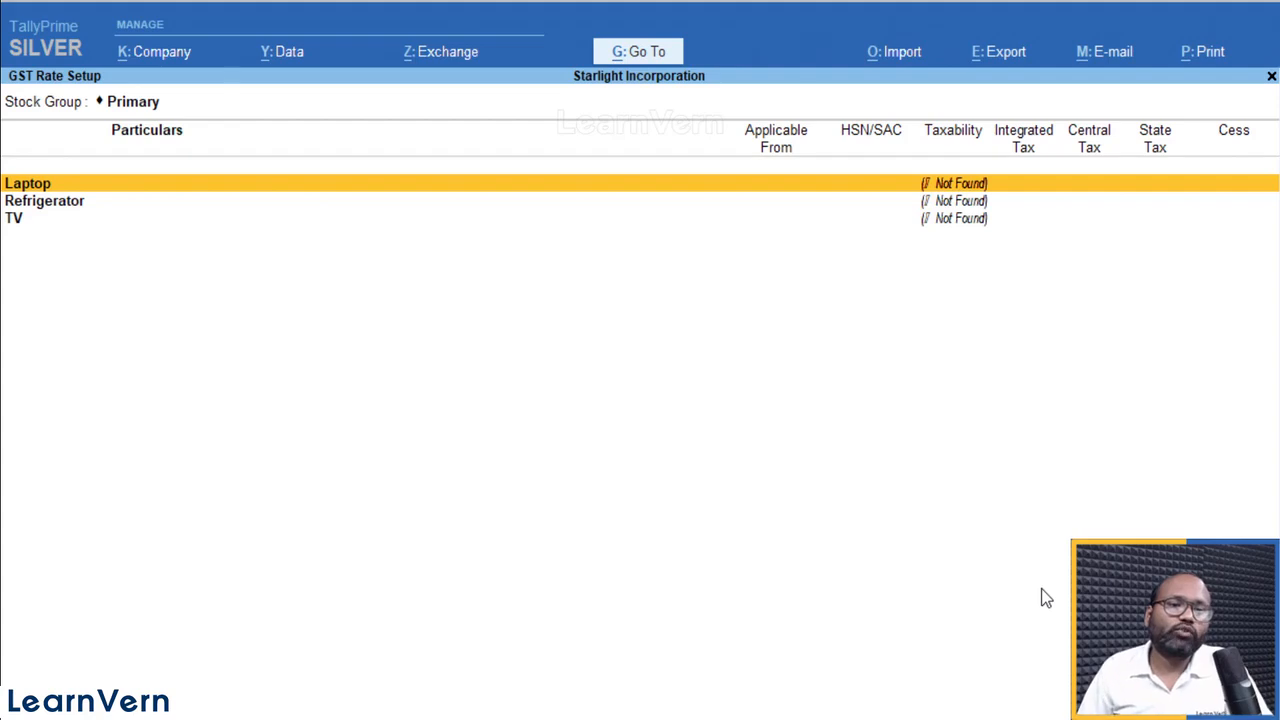
Expand the Laptop, Refrigerator and TV stock groups to show their items
key("Down")
key("Down")
key("Up")
key("Up")
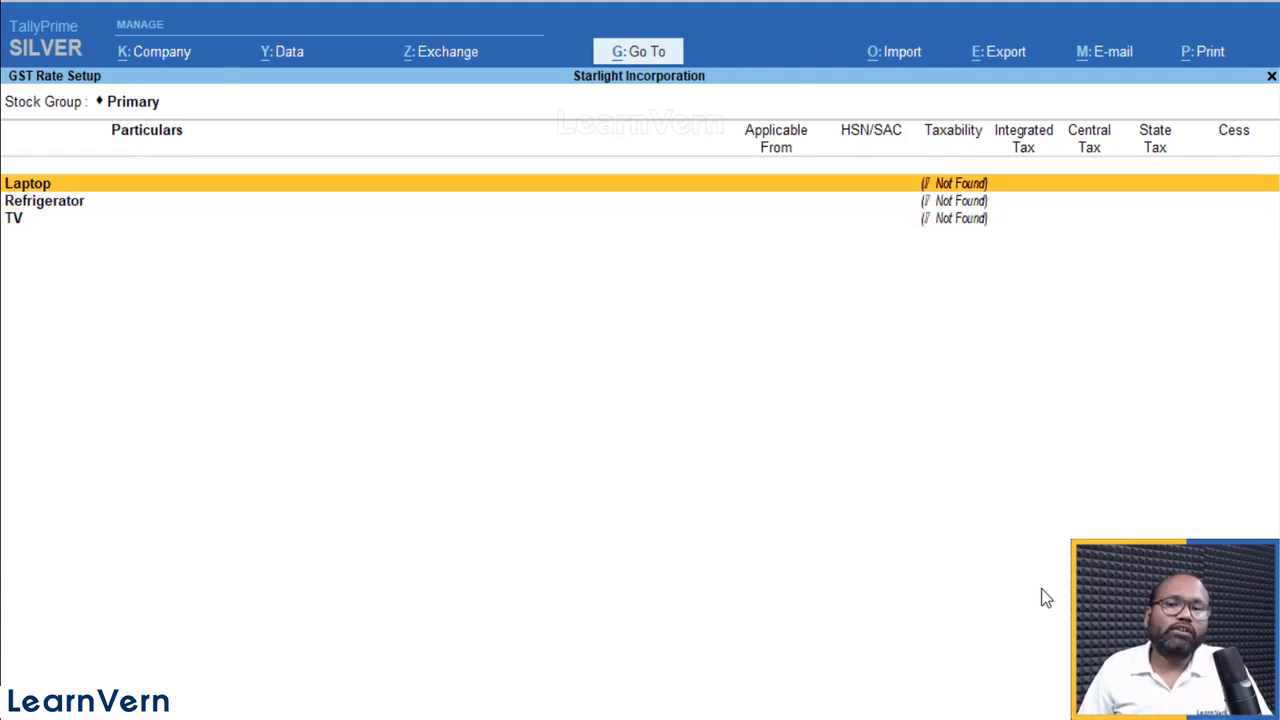
key("Return")
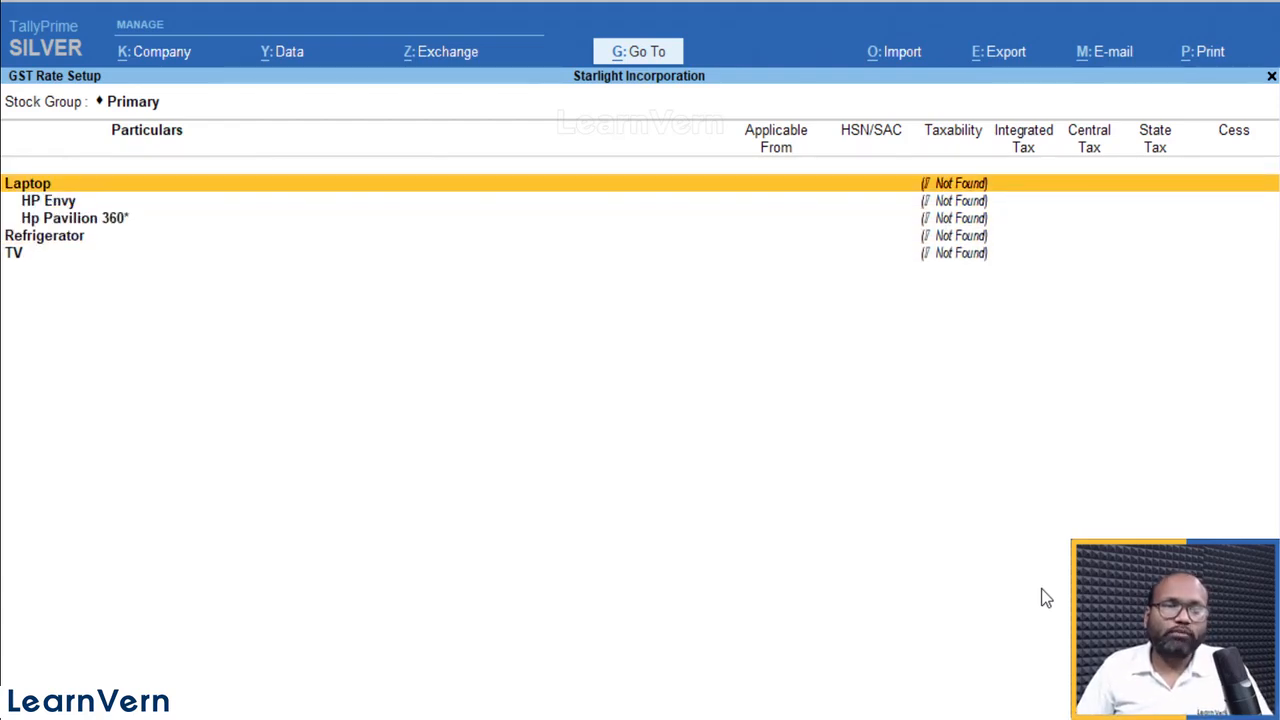
key("Down")
key("Down")
key("Down")
key("shift+Return")
key("Down")
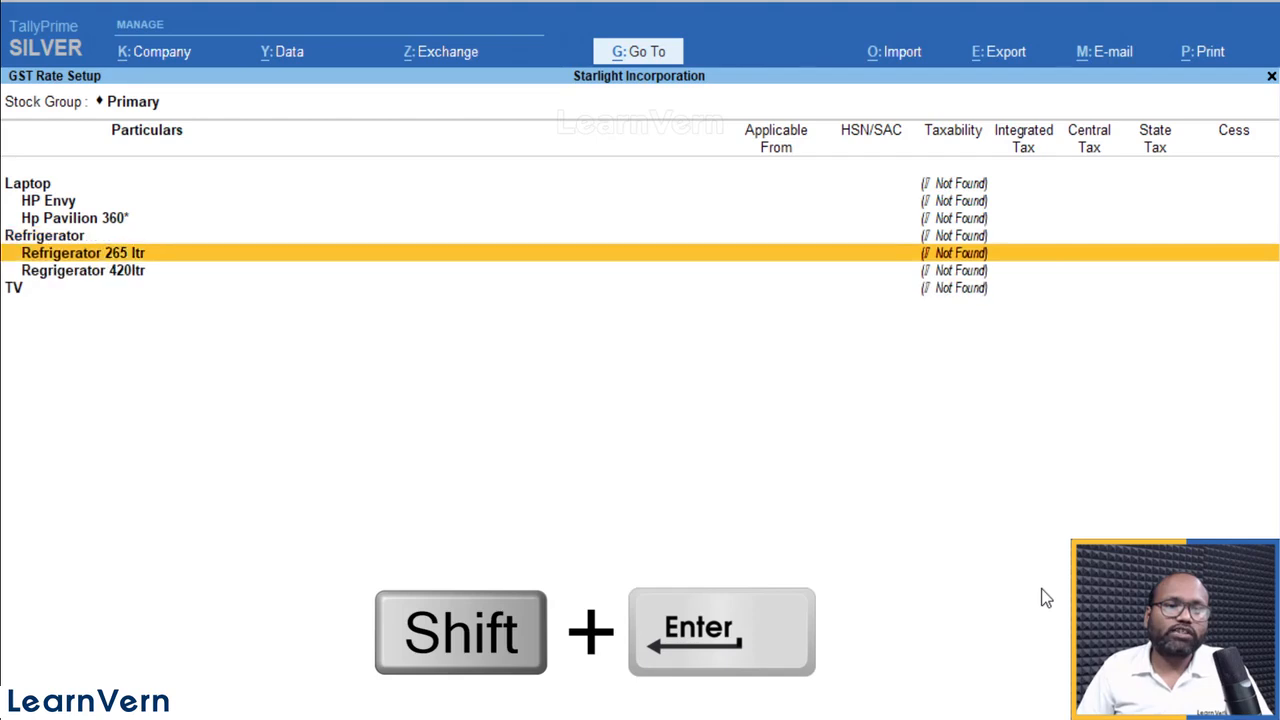
key("Down")
key("Down")
key("shift+Return")
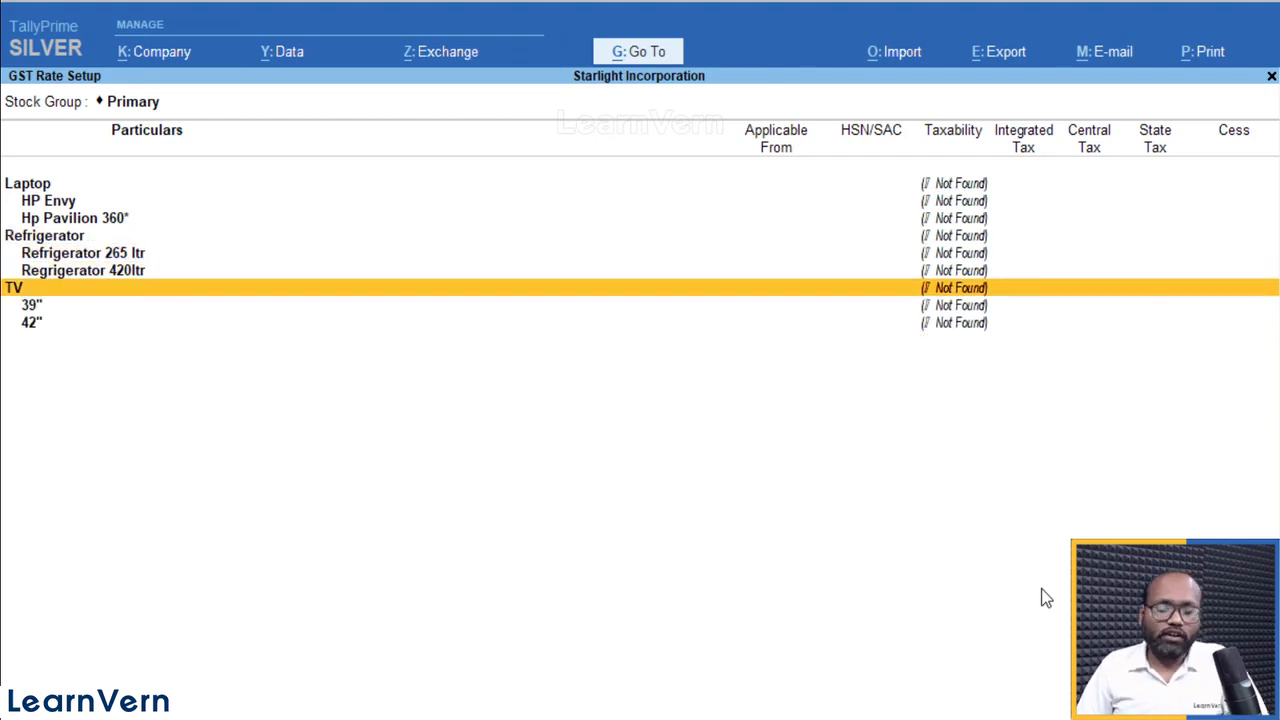
In the detailed Alt+F1 view, select HP Pavilion 13", Hp Envy 13" and Hp Envy 11"
key("alt+F1")
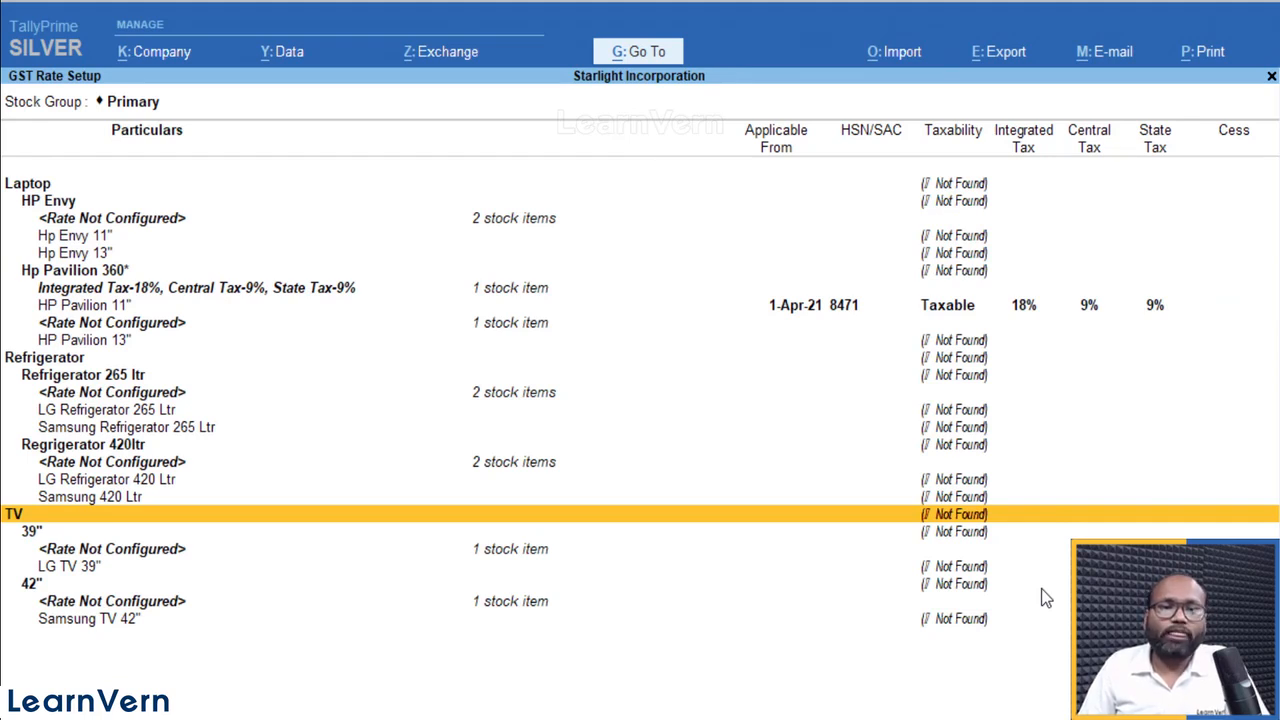
key("Up")
key("Up")
key("Up")
key("Up")
key("Up")
key("Up")
key("Up")
key("Up")
key("Up")
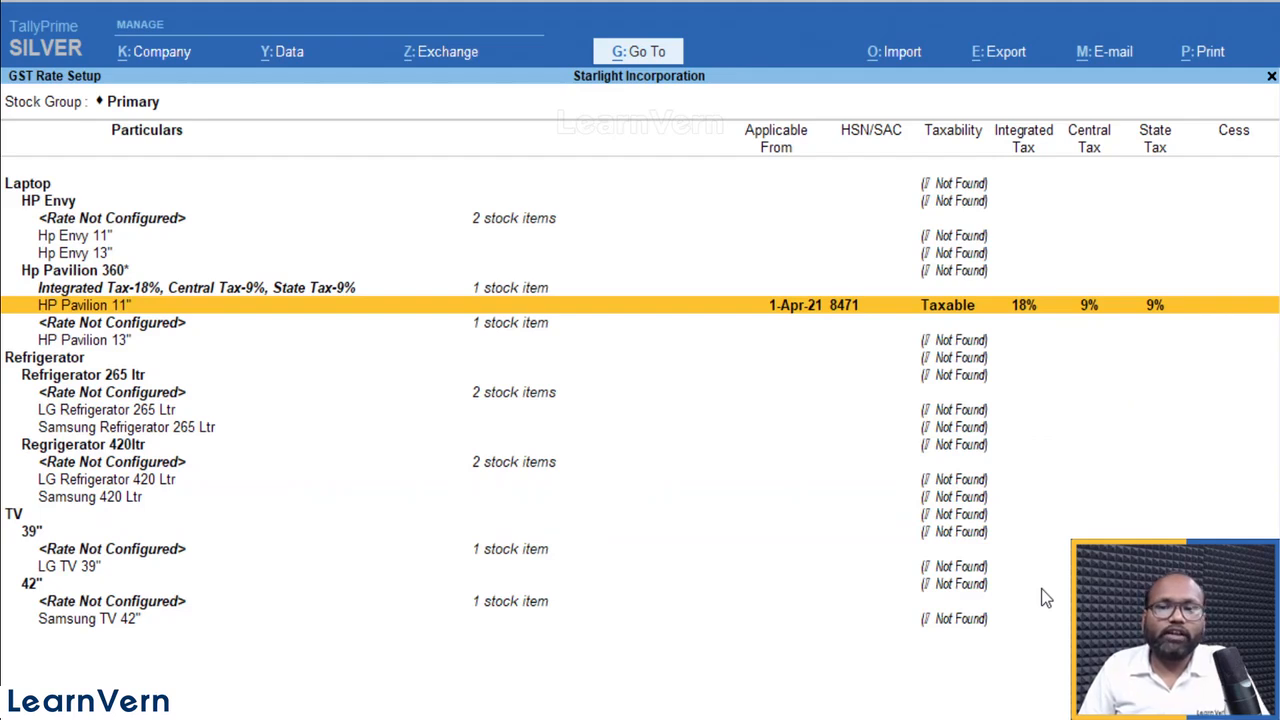
key("Down")
key("Down")
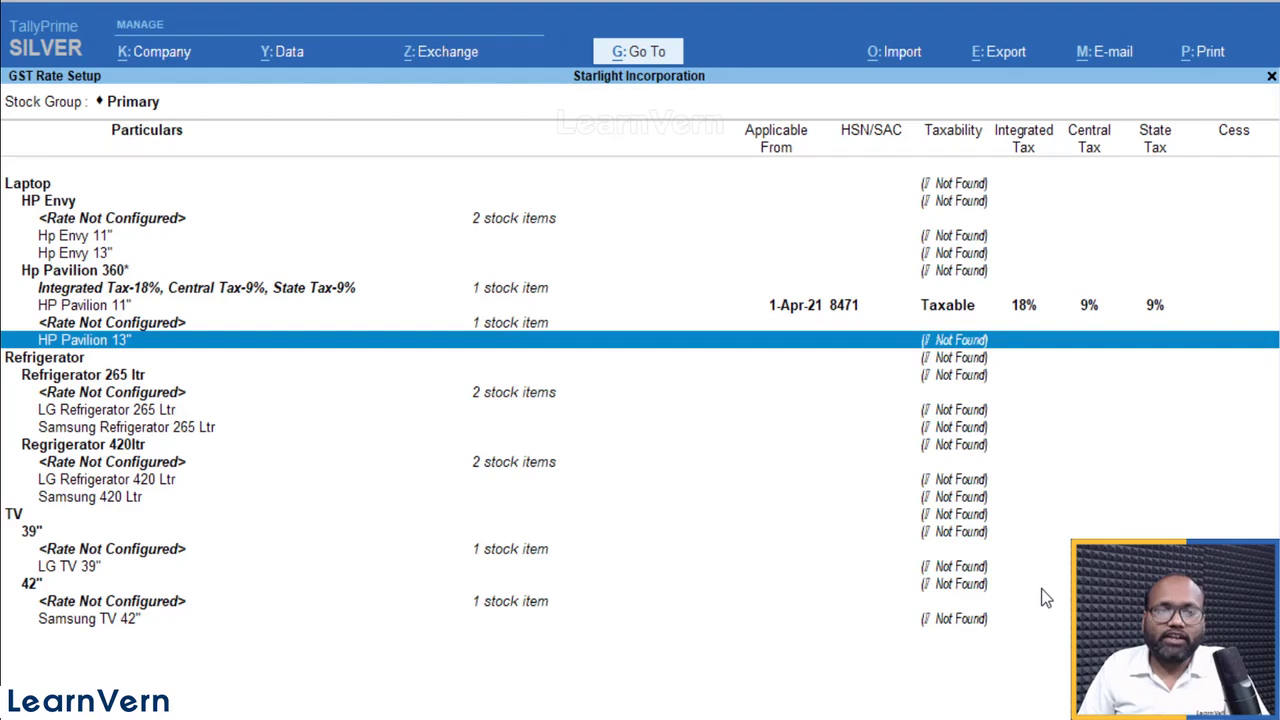
key("Up")
key("Up")
key("Up")
key("Up")
key("Up")
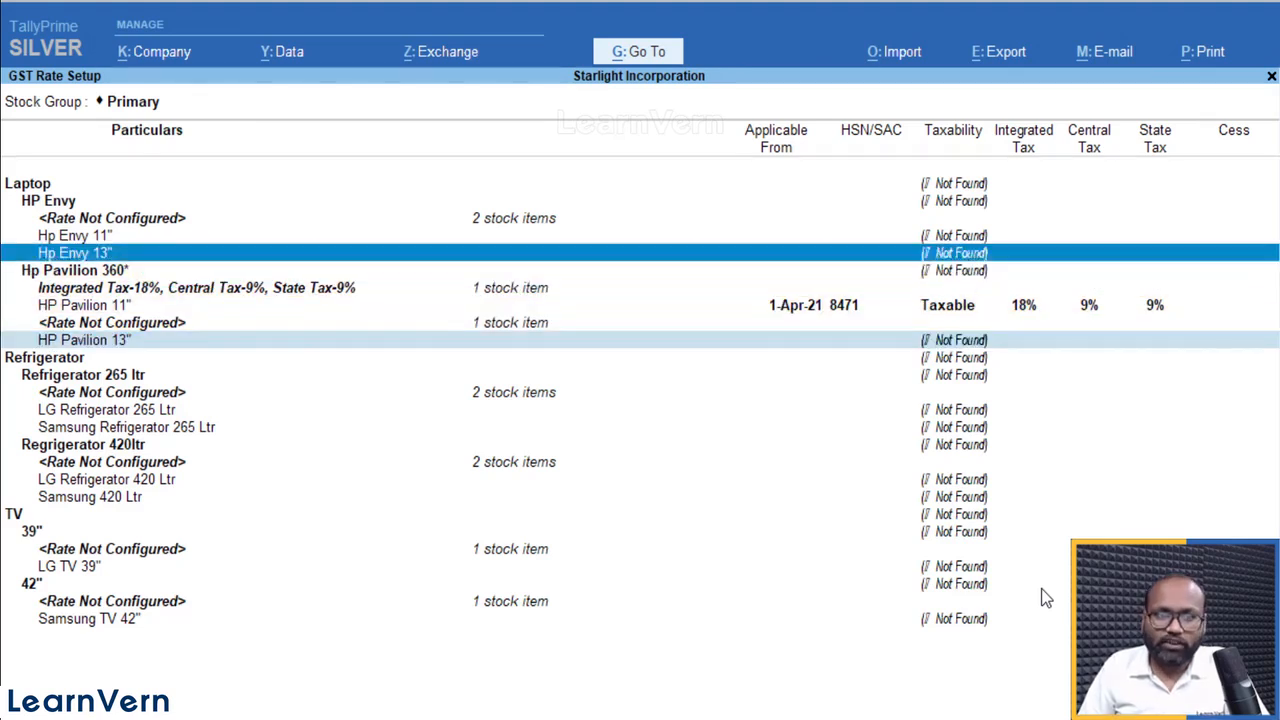
key("Up")
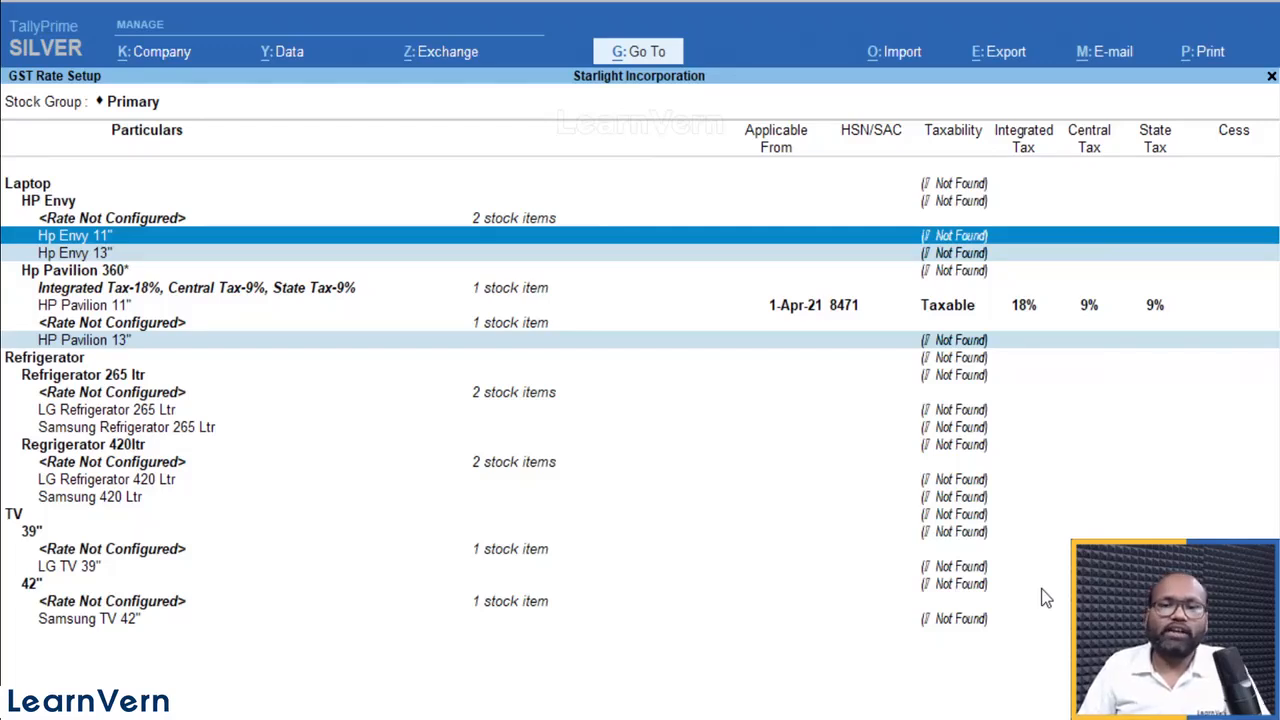
key("Down")
key("Down")
key("Down")
key("Down")
key("Down")
key("Down")
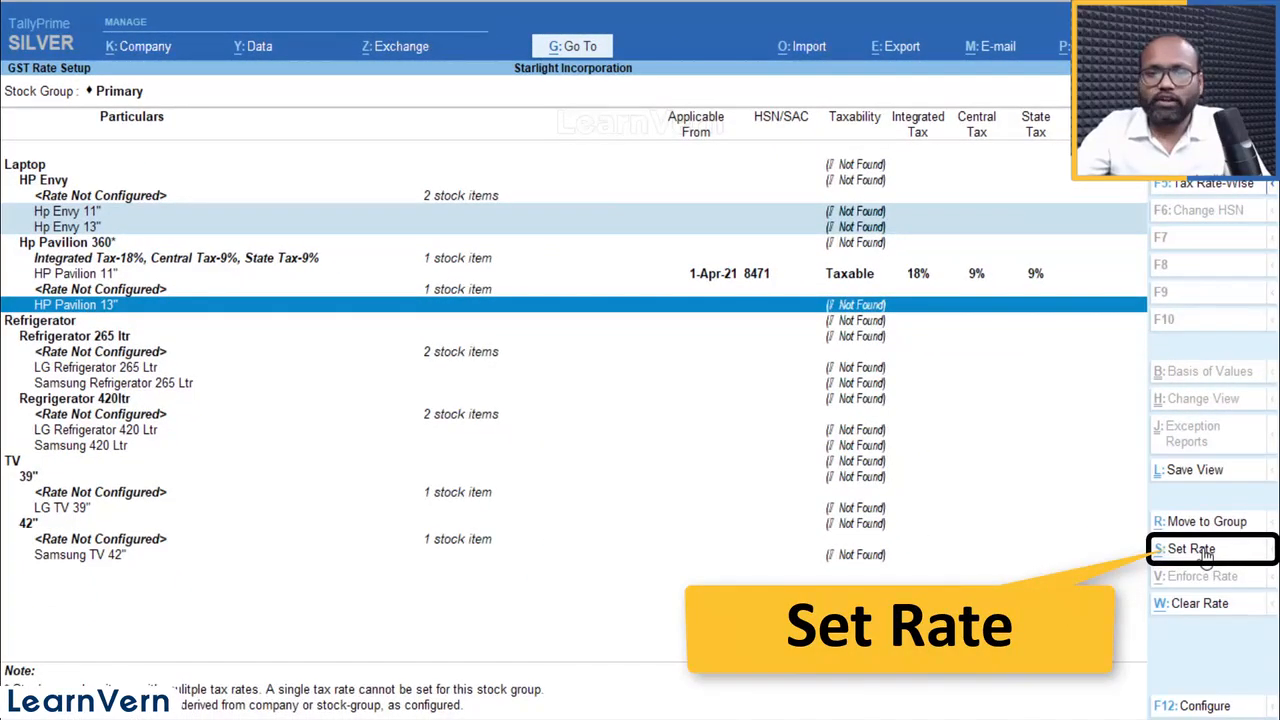
Give the selected laptops HSN 8471, On Value, Taxable, 18% IGST, 9% CGST/SGST and zero cess
left_click(1207, 558)
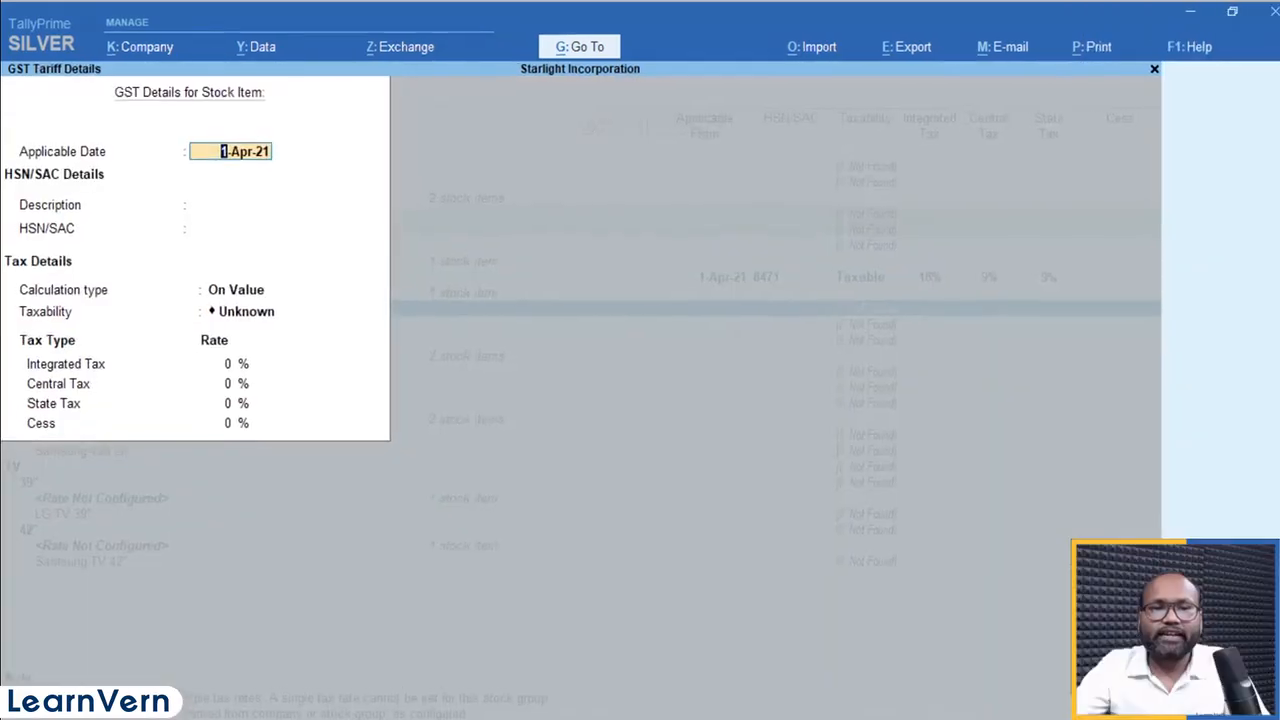
key("Return")
key("Return")
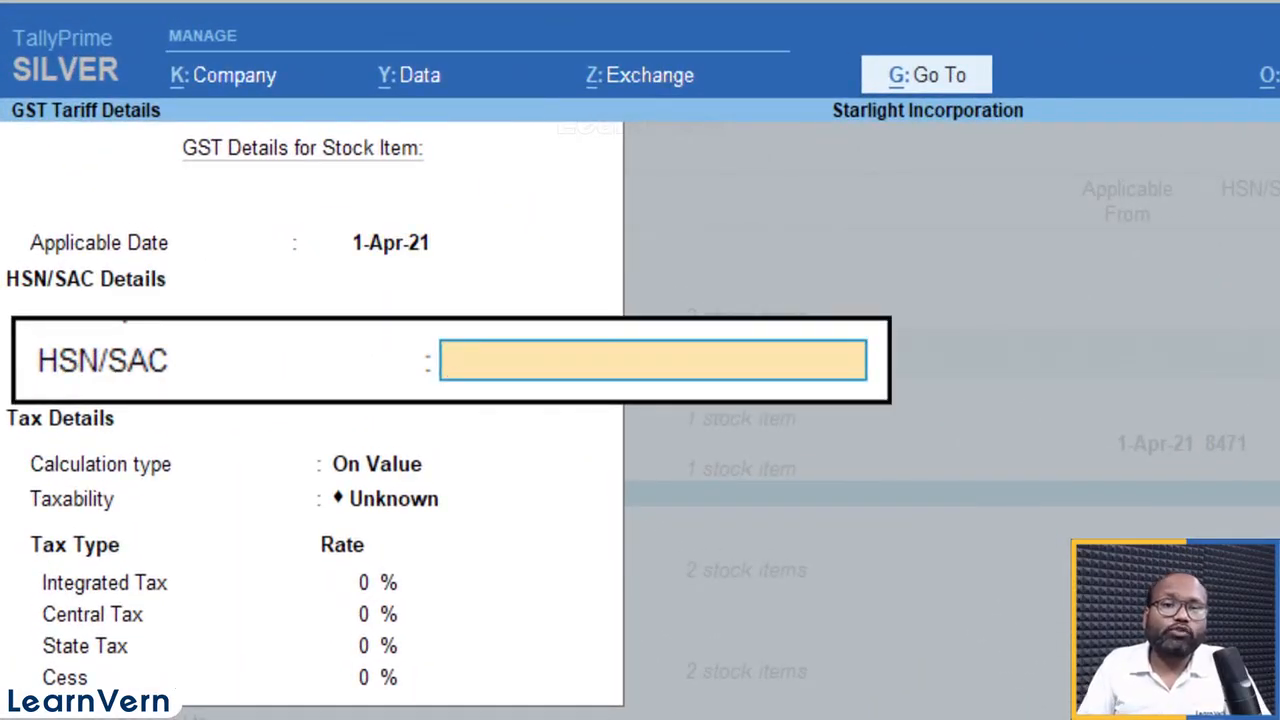
type("8471")
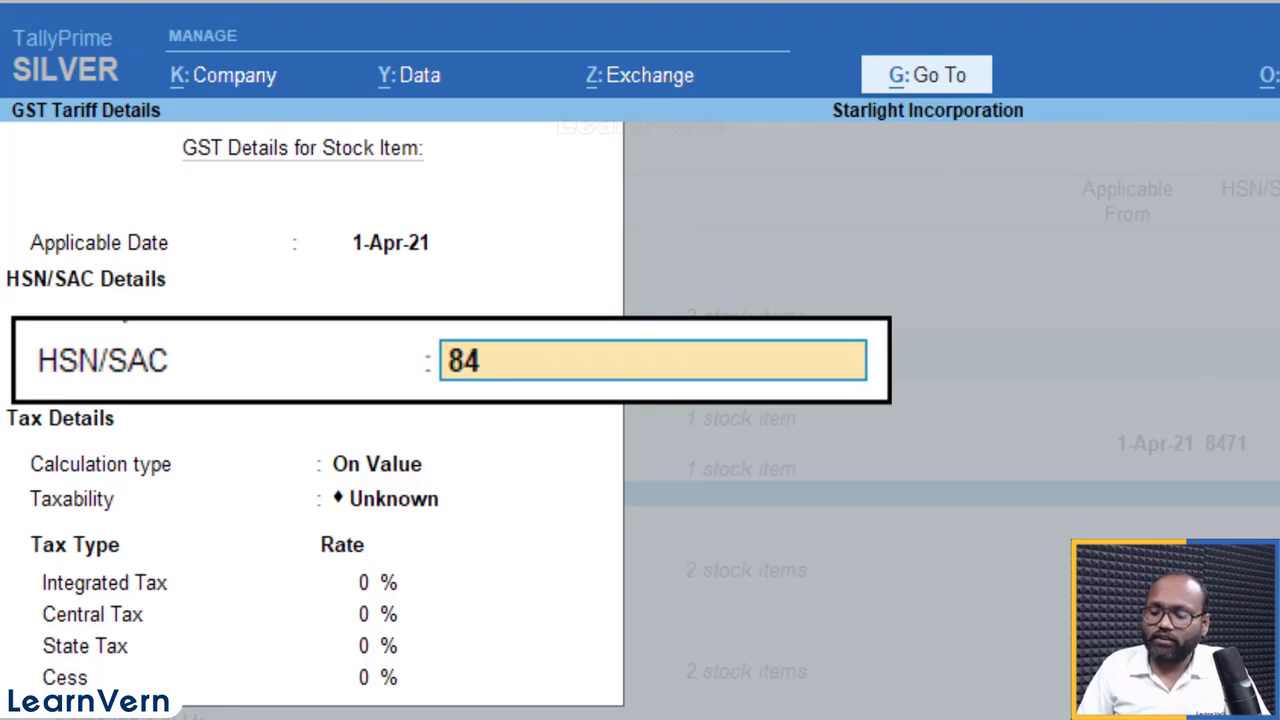
key("Return")
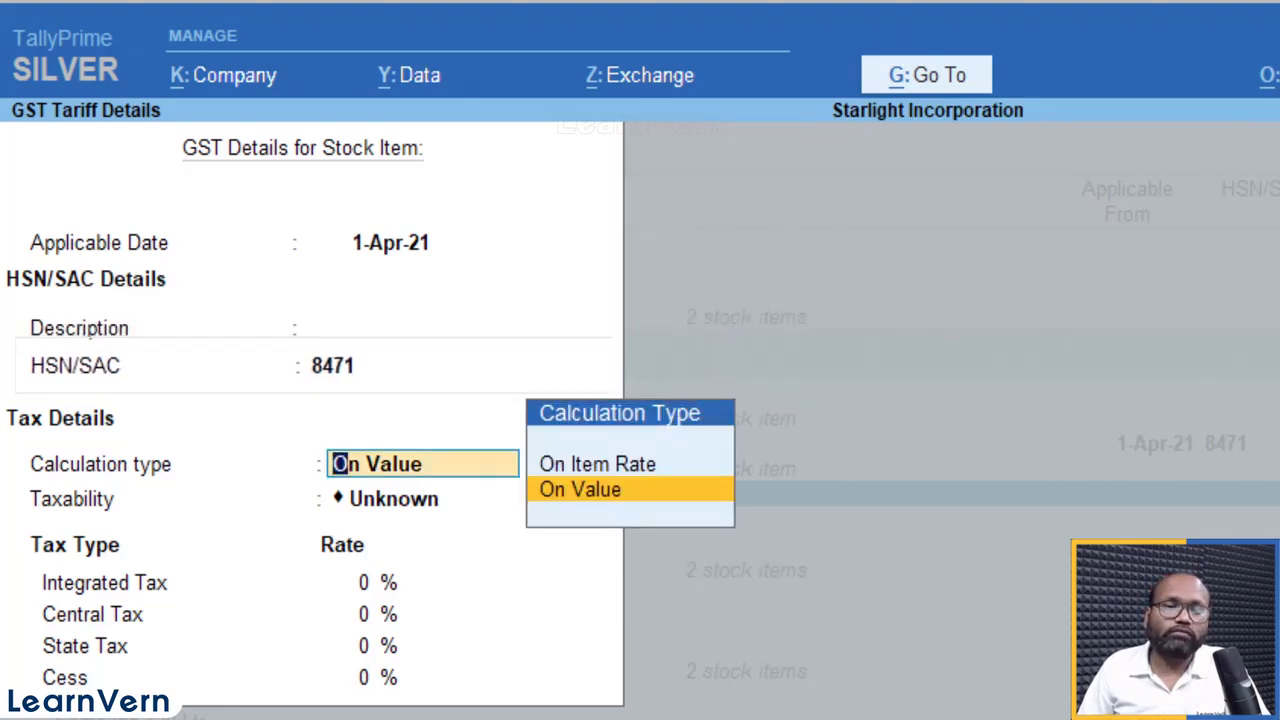
key("Return")
key("Down")
key("Down")
key("Down")
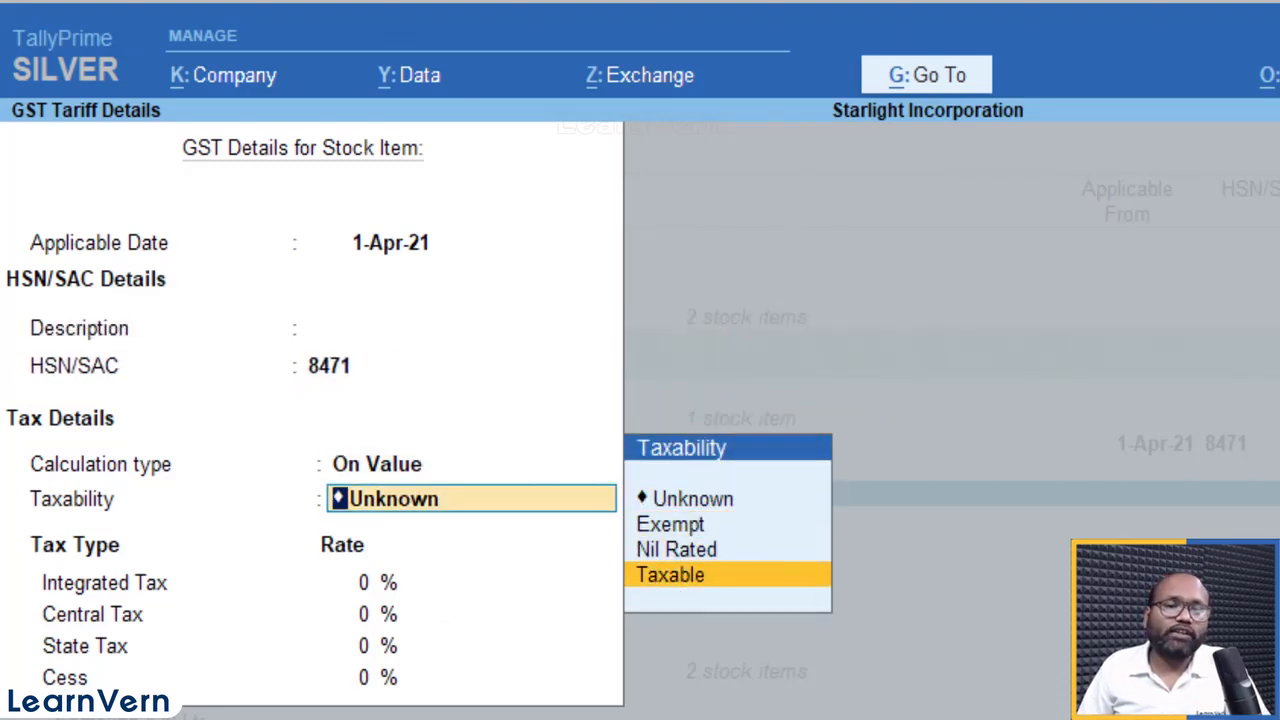
key("Return")
type("18")
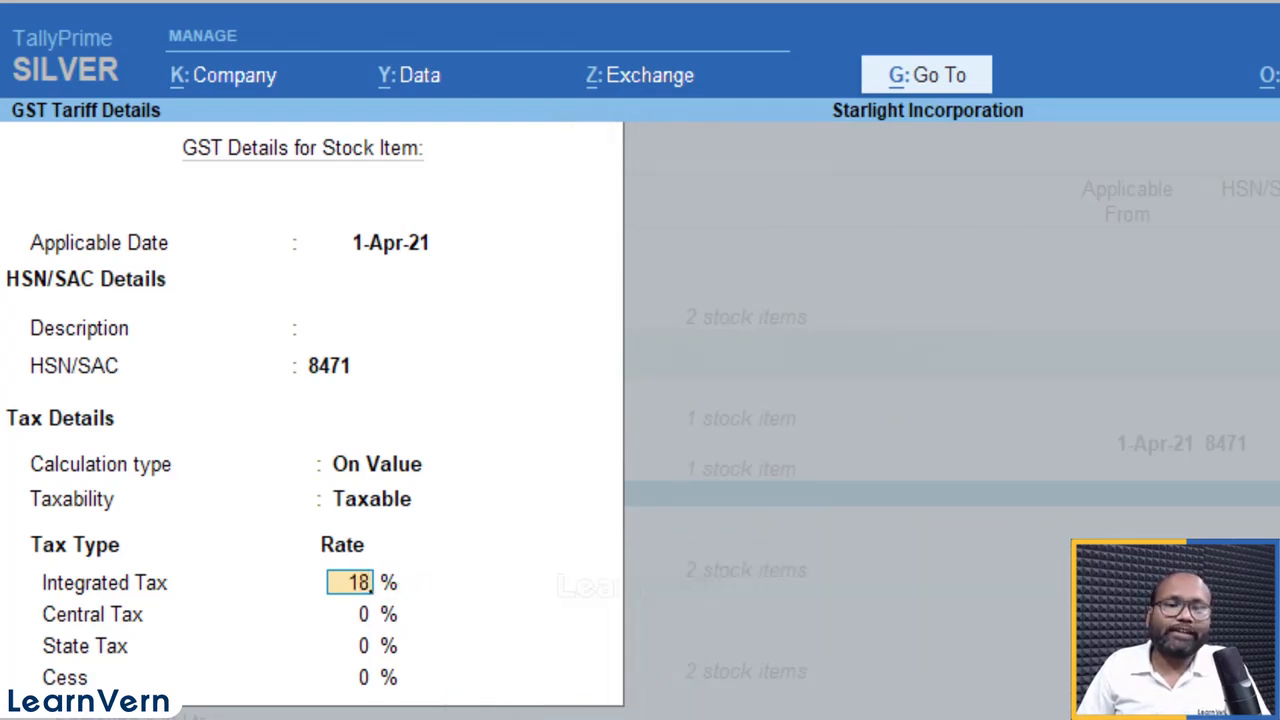
key("Return")
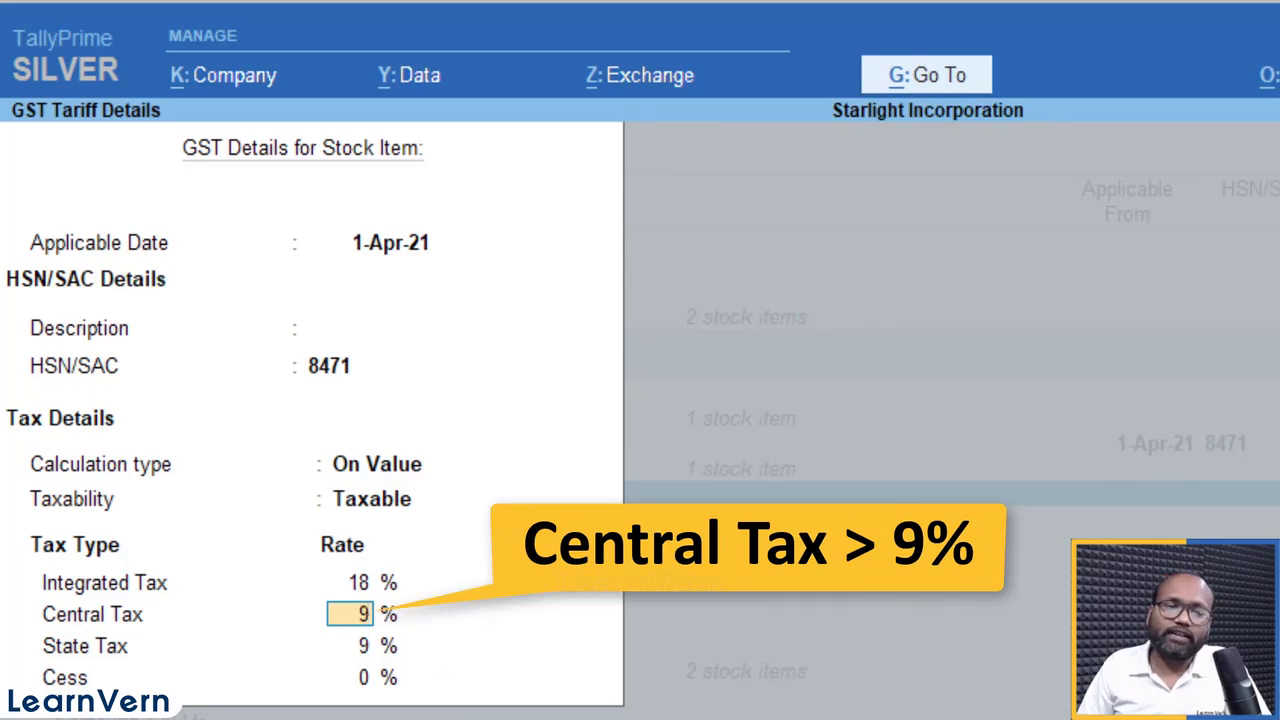
key("Return")
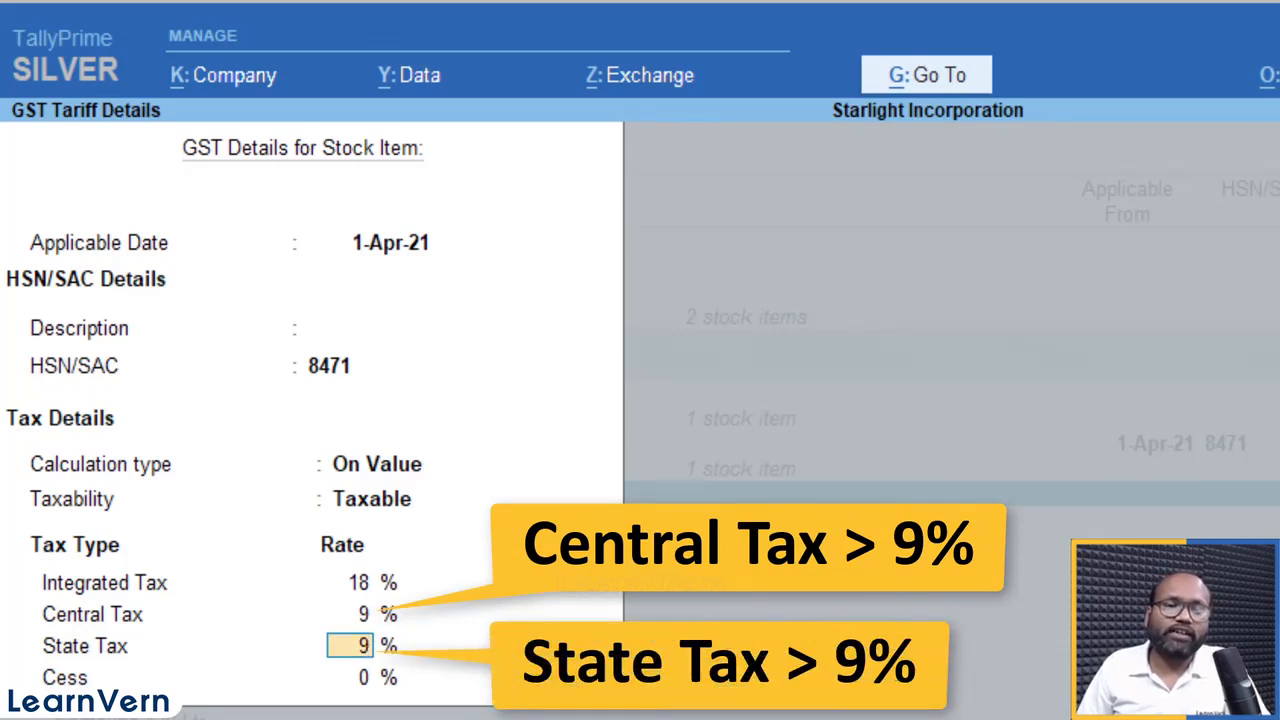
key("Return")
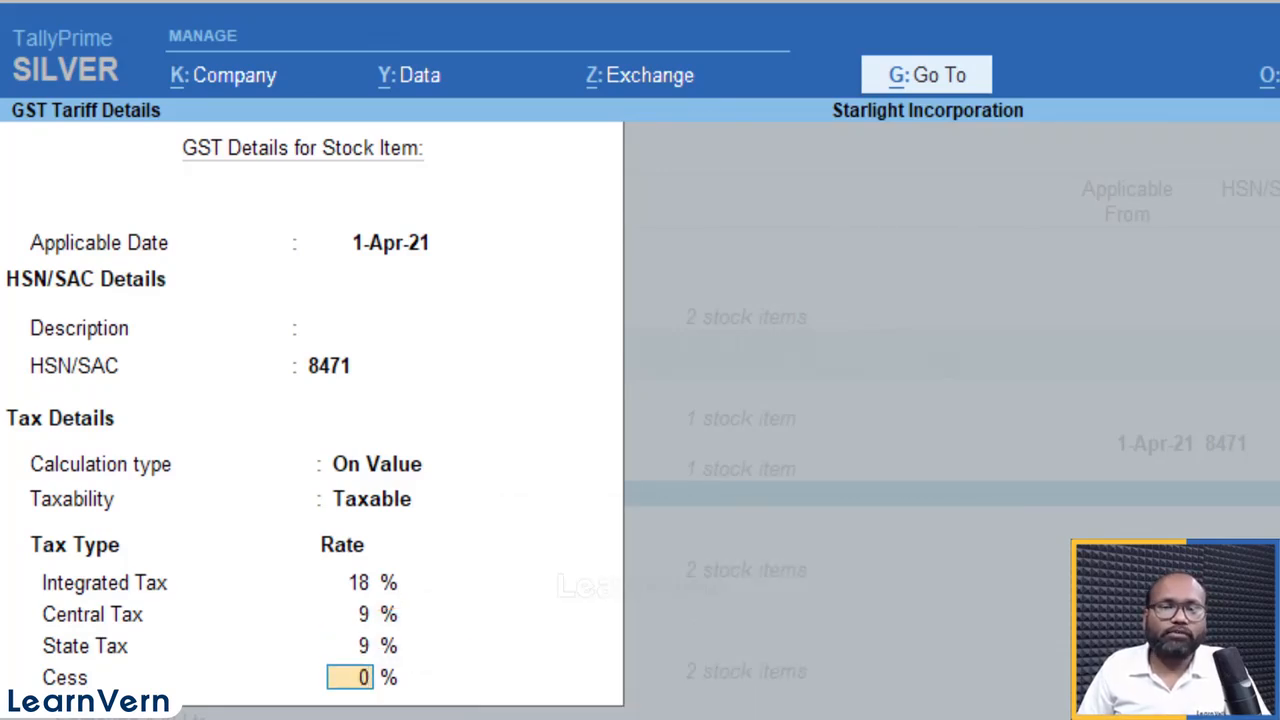
key("Return")
key("Return")
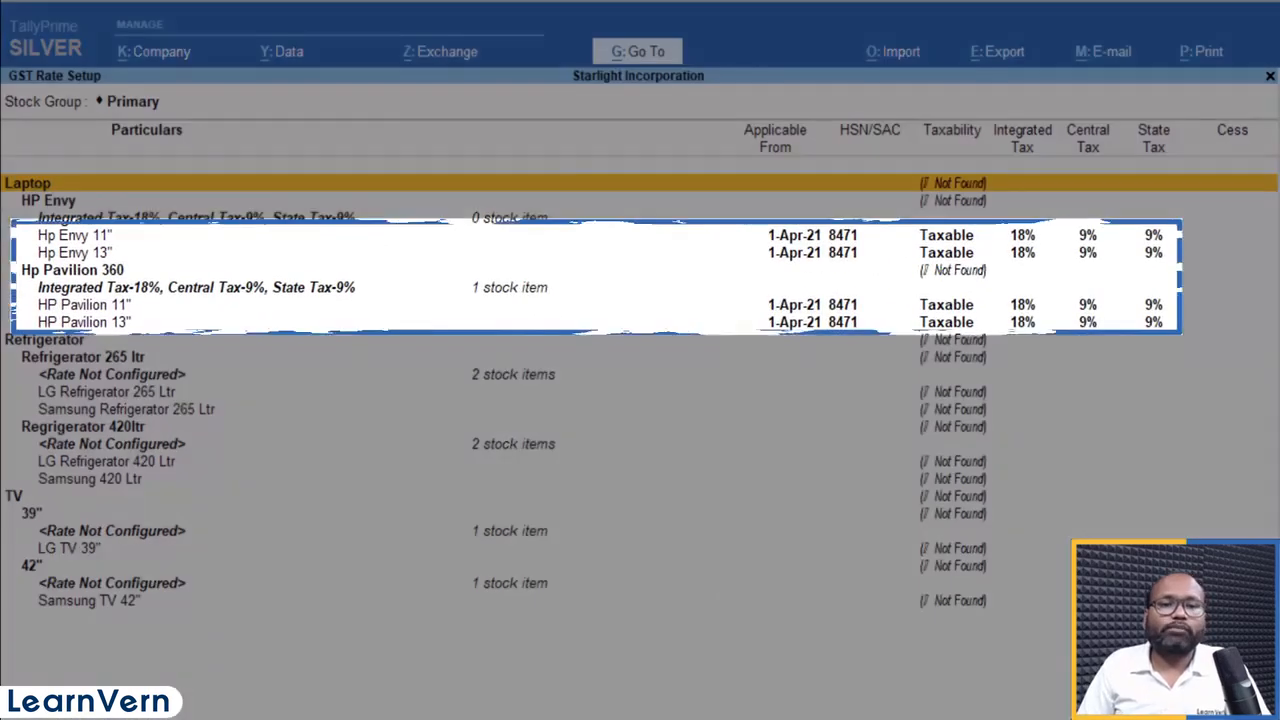
Save the rates, check the HP Envy and Pavilion rows show 8471 at 18%, and exit to Gateway
key("Down")
key("Down")
key("Down")
key("Down")
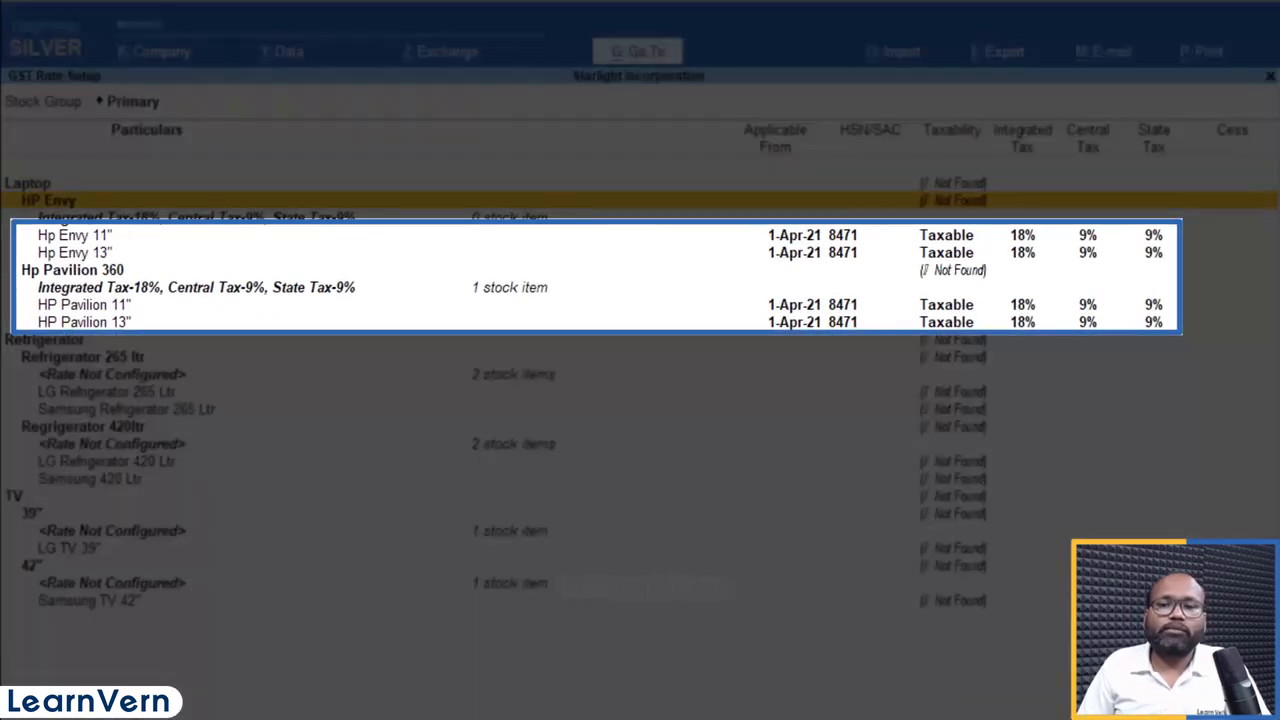
key("Down")
key("Down")
key("Down")
key("Down")
key("Up")
key("Up")
key("Up")
key("Up")
key("Up")
key("Down")
key("Down")
key("Down")
key("Down")
key("Down")
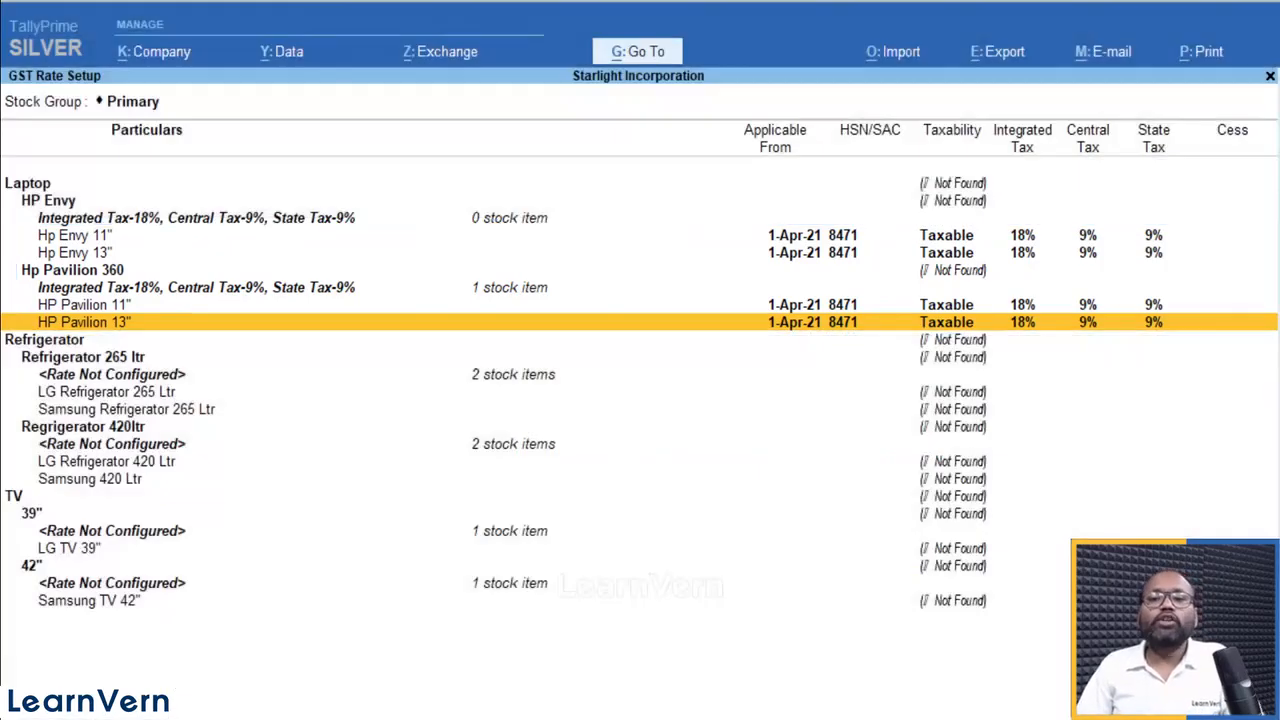
key("Escape")
key("Escape")
key("Escape")
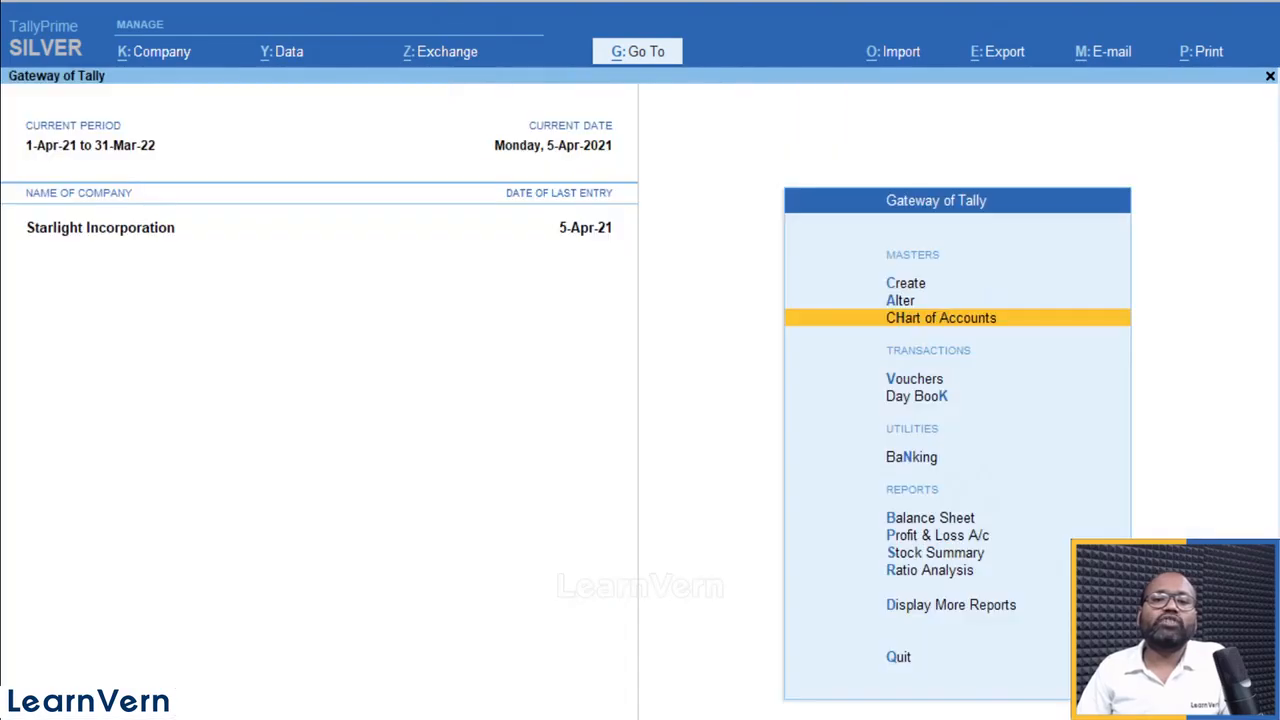
Stay in Tally instead of quitting, then open the HTML5 category on the LearnVern forums
key("Escape")
key("n")
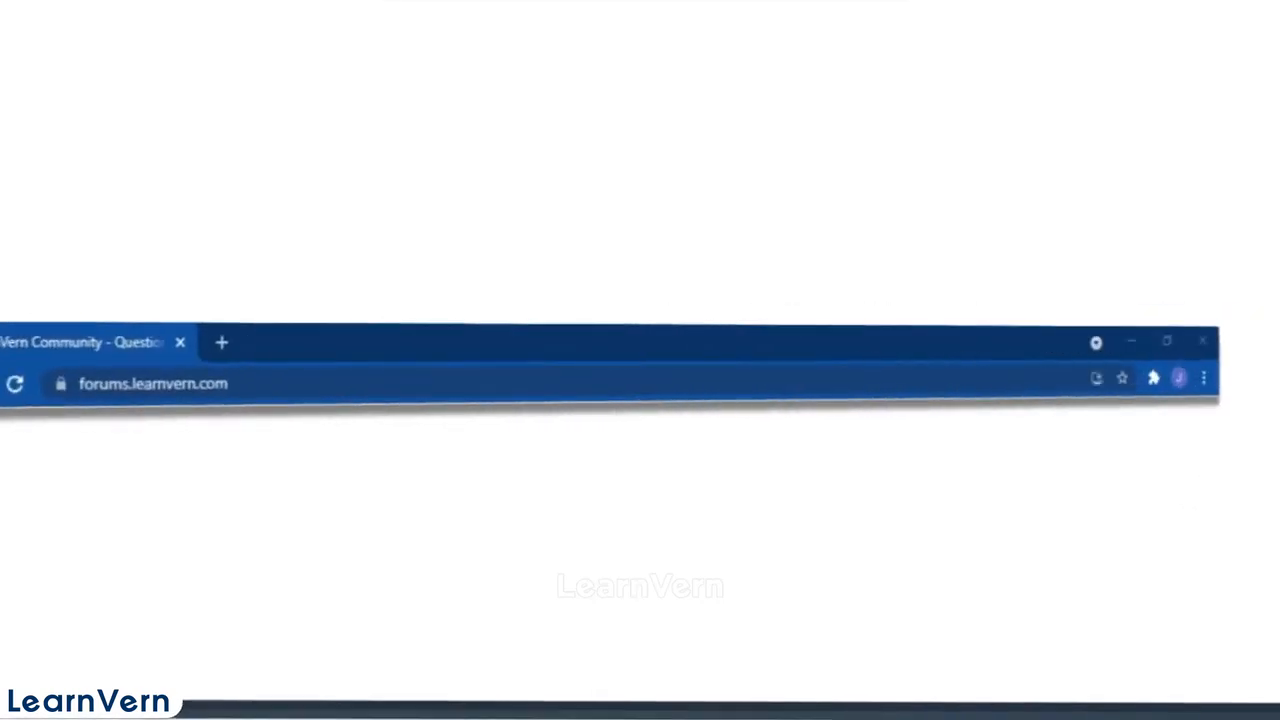
scroll(998, 385, "down", 1)
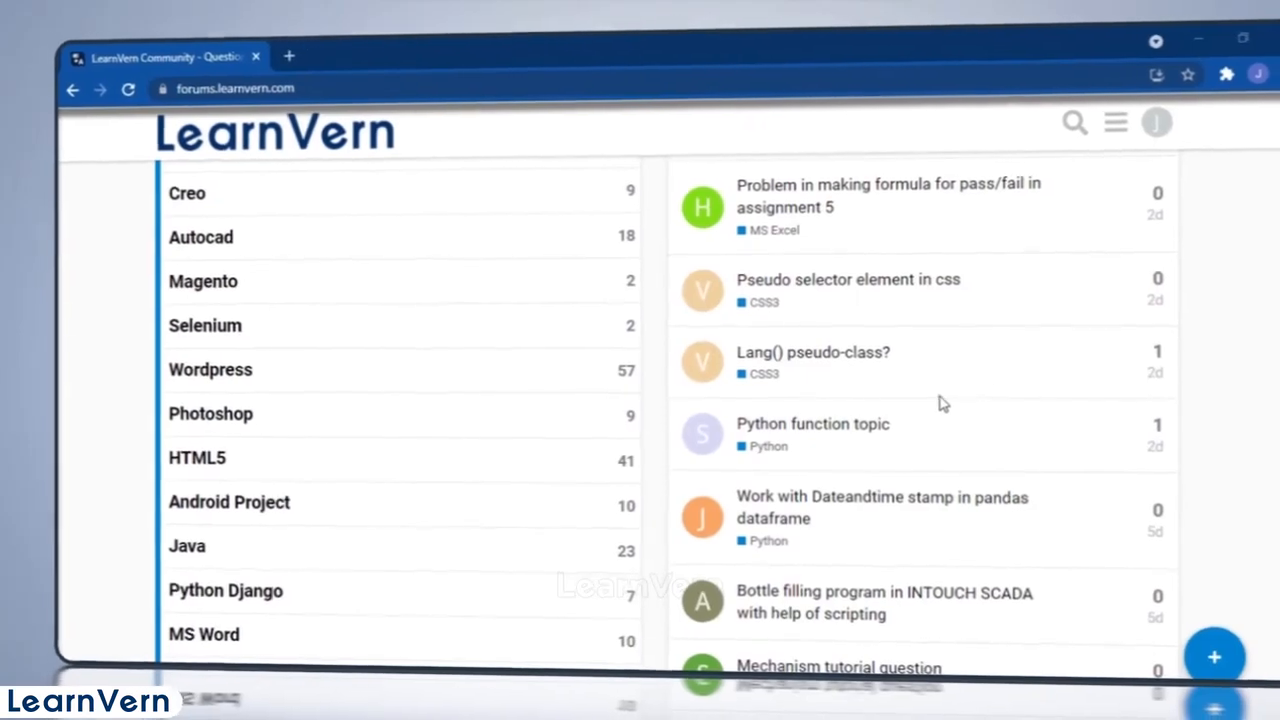
left_click(172, 462)
Open the HTML5 topic 'Logo or heading' and scroll through it
scroll(266, 455, "down", 3)
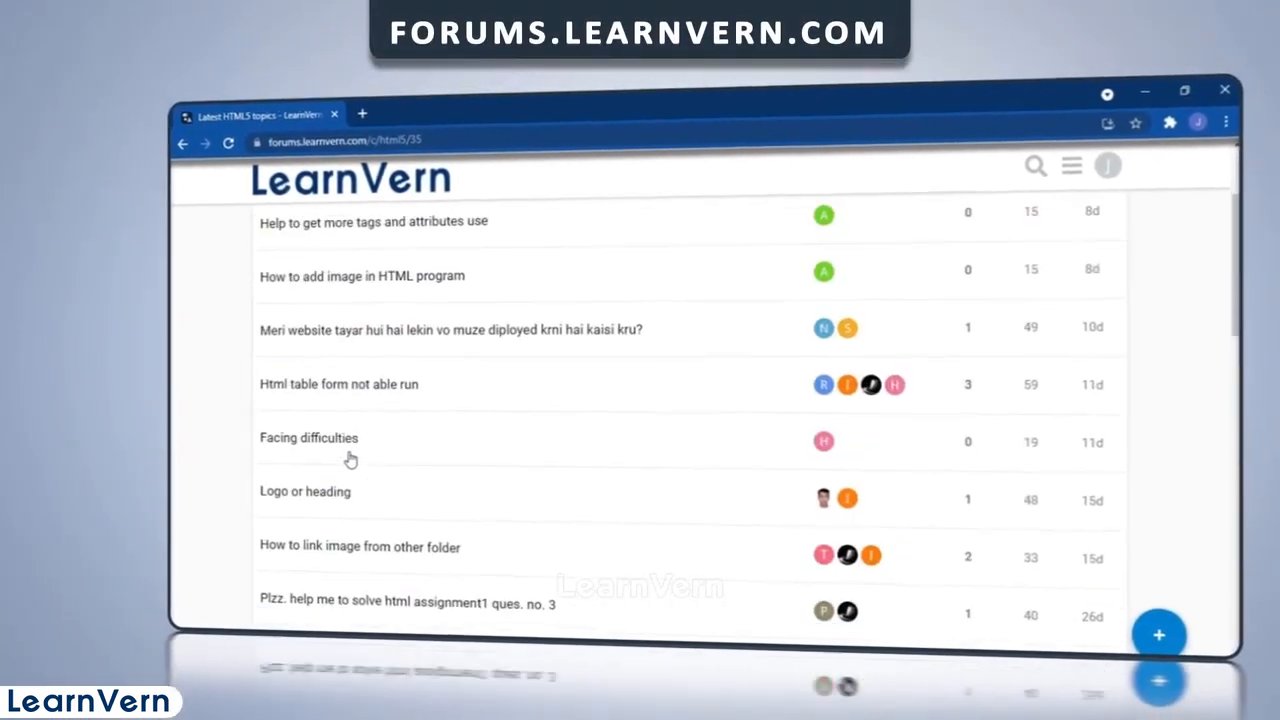
left_click(364, 492)
scroll(368, 500, "down", 10)
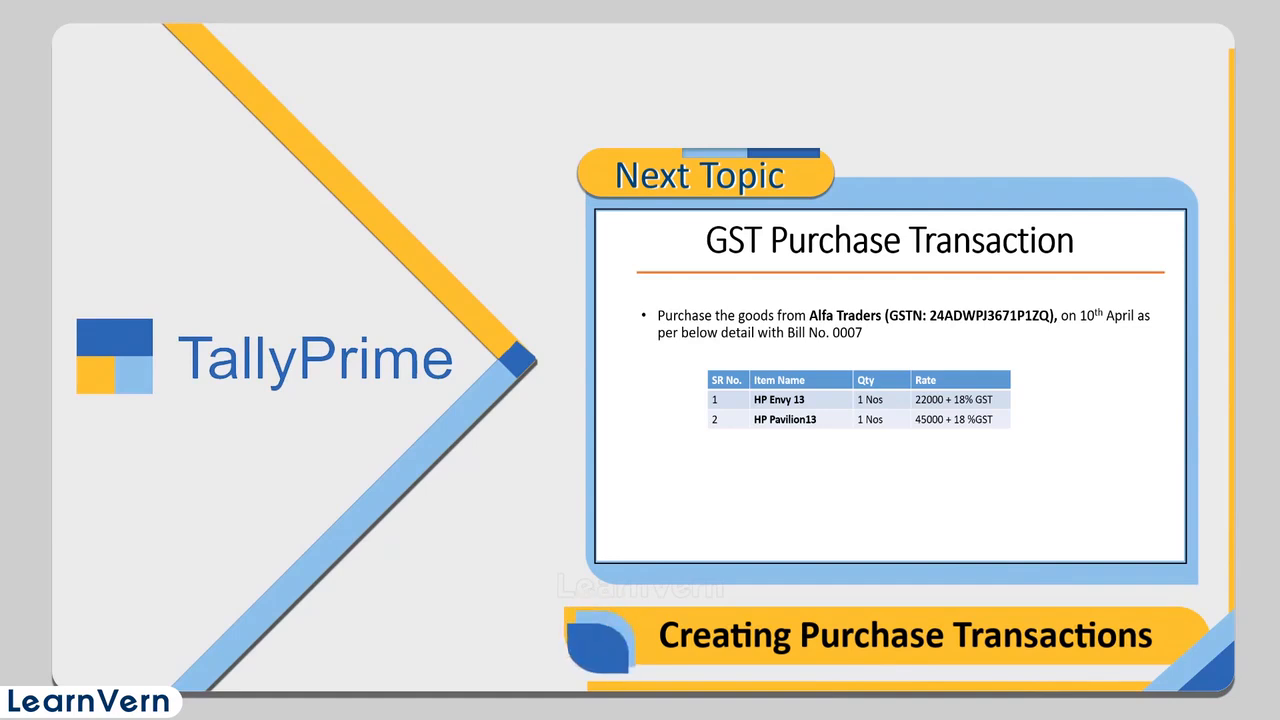
key("alt+Tab")
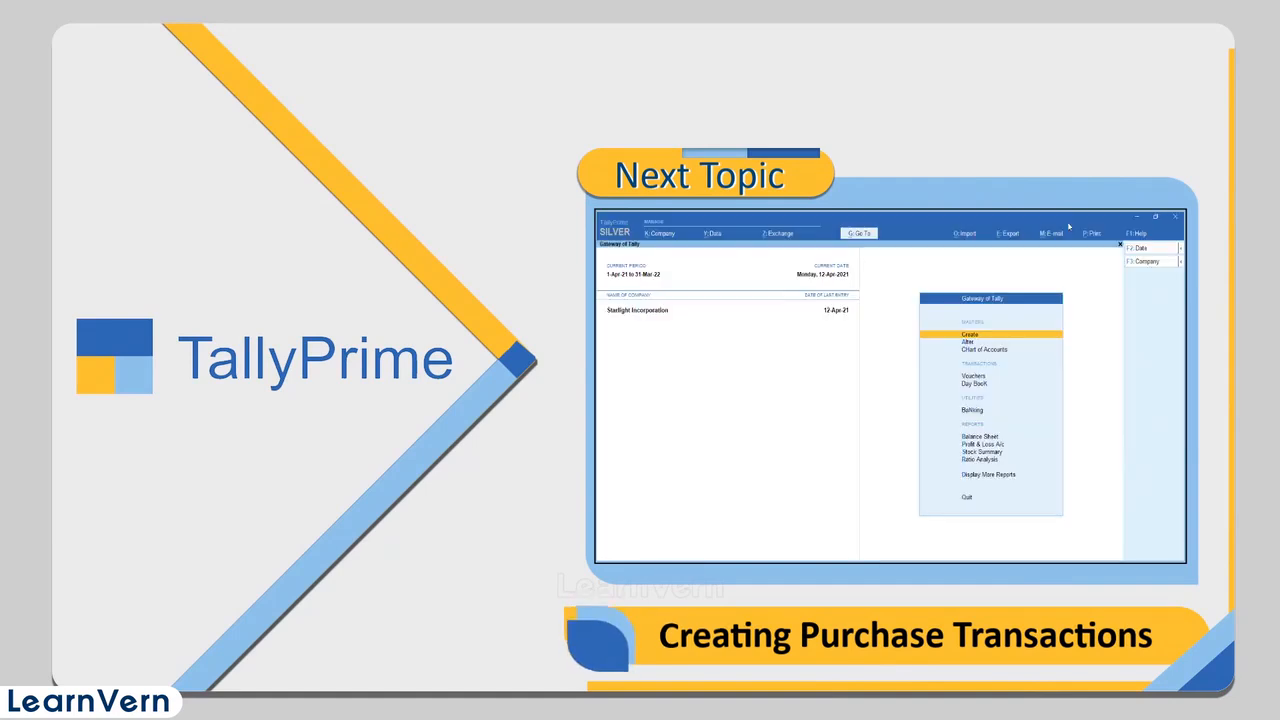